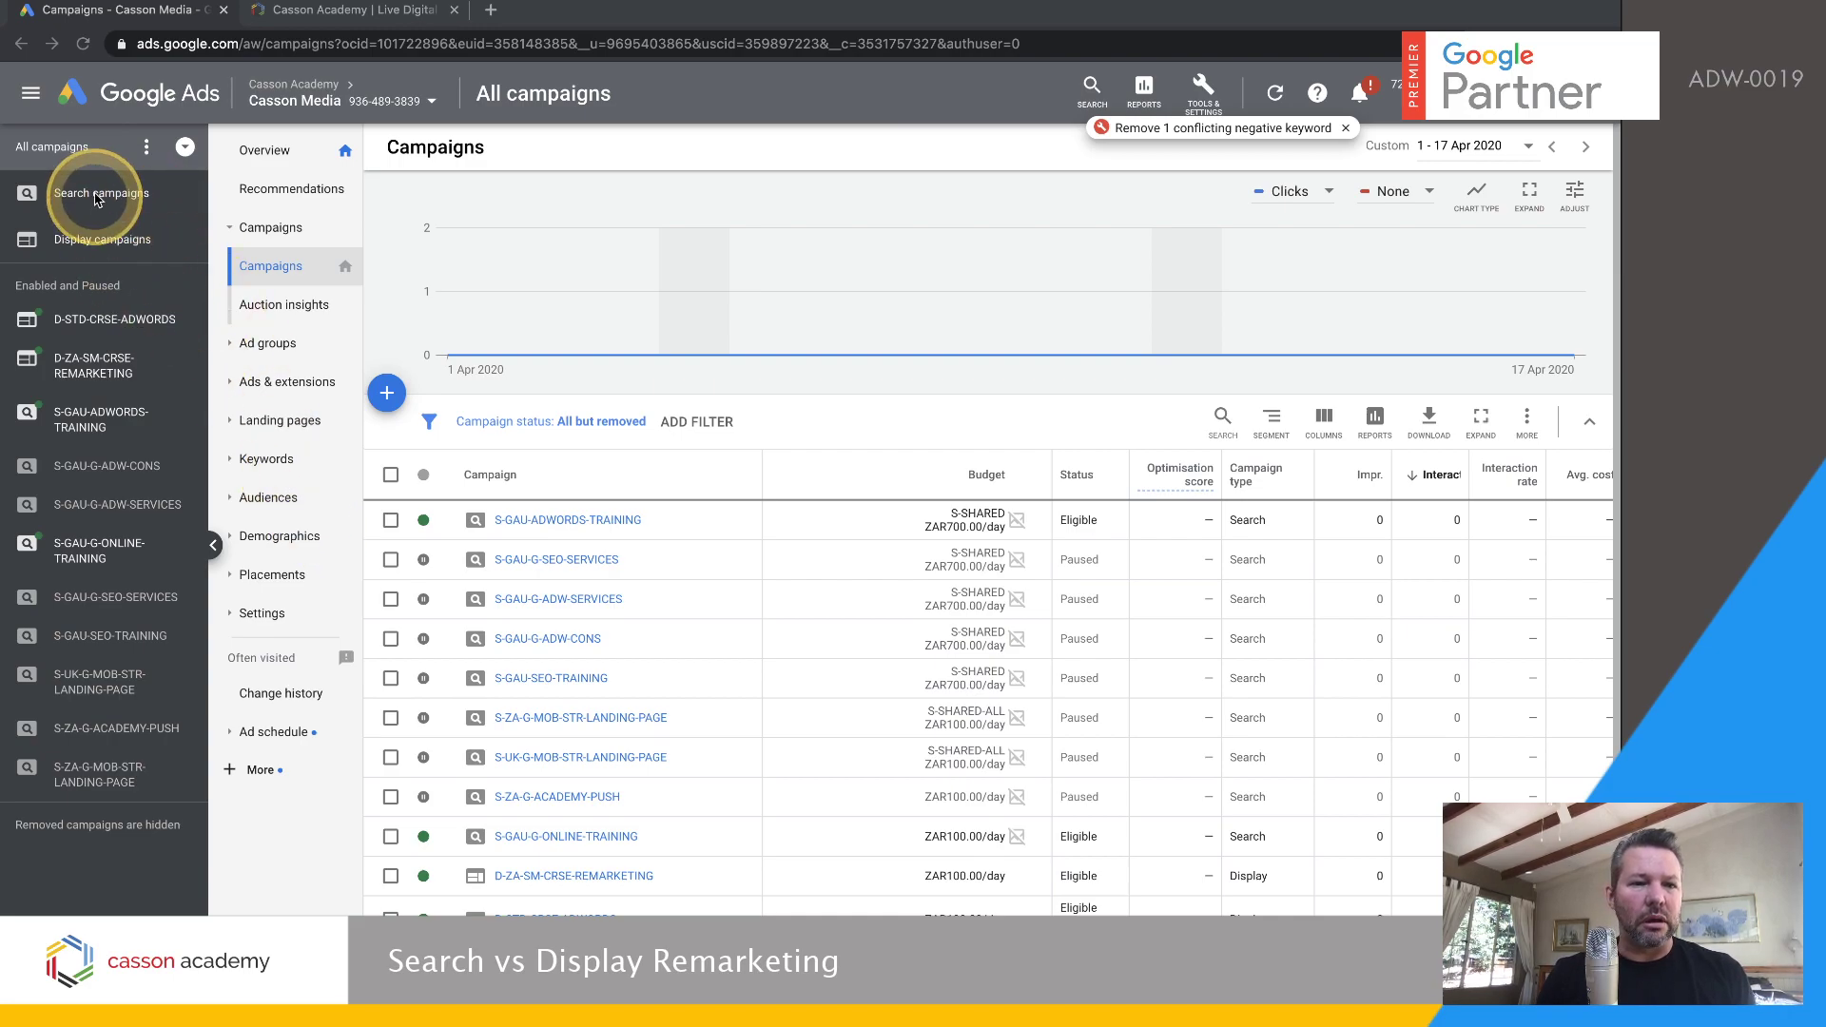
Open the audiences of the account's display campaigns
left_click(99, 193)
left_click(138, 245)
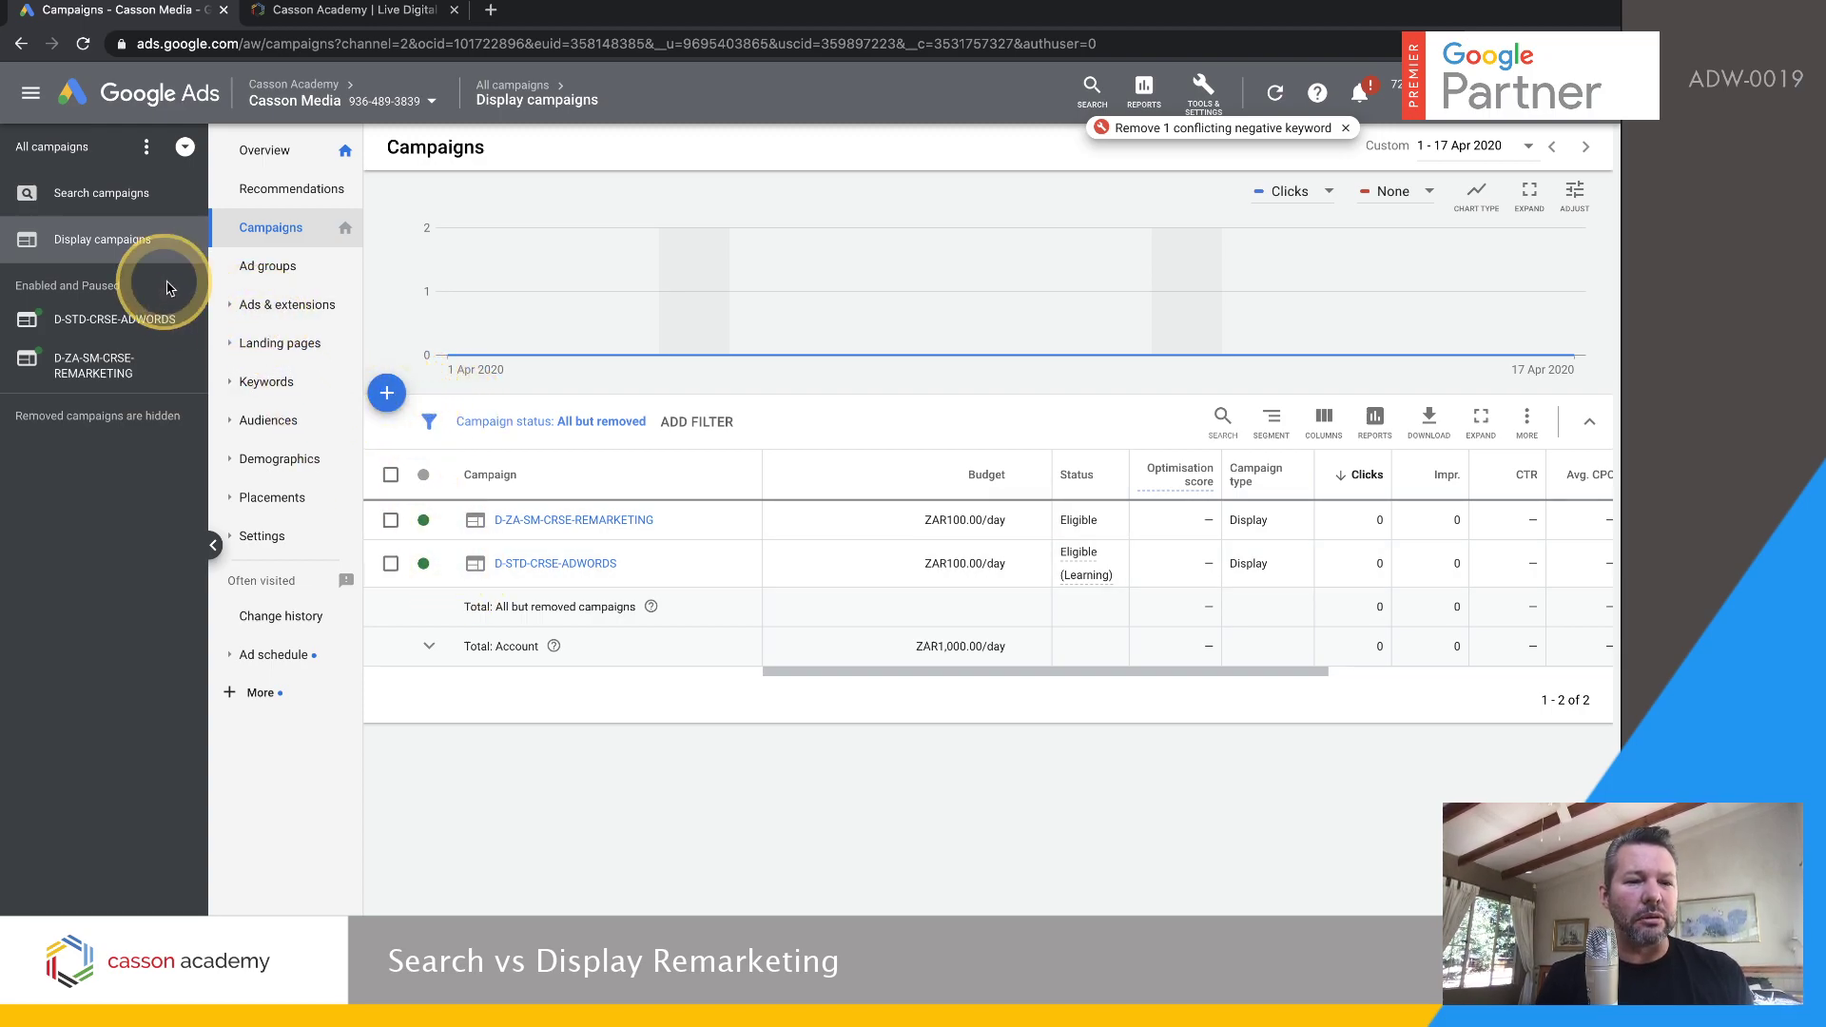
left_click(268, 421)
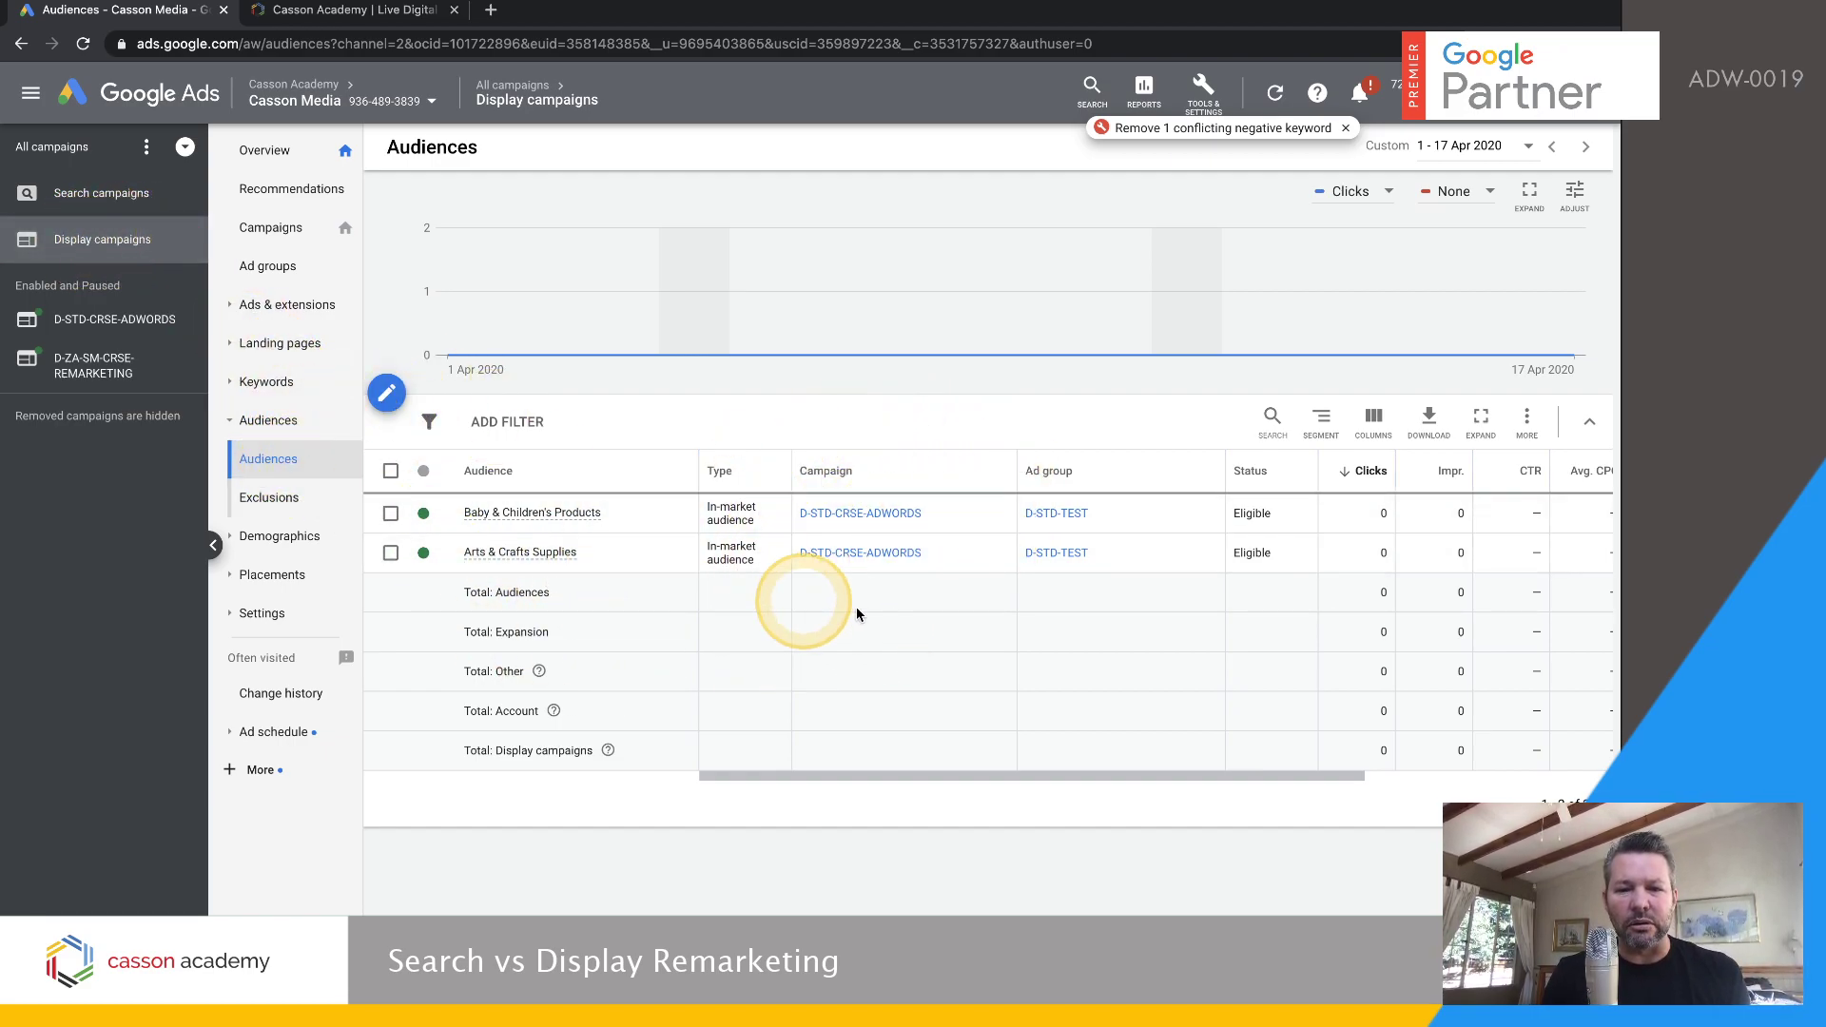
Start editing the audiences of ad group D-STD-TEST in campaign D-STD-CRSE-ADWORDS
left_click(386, 392)
left_click(453, 466)
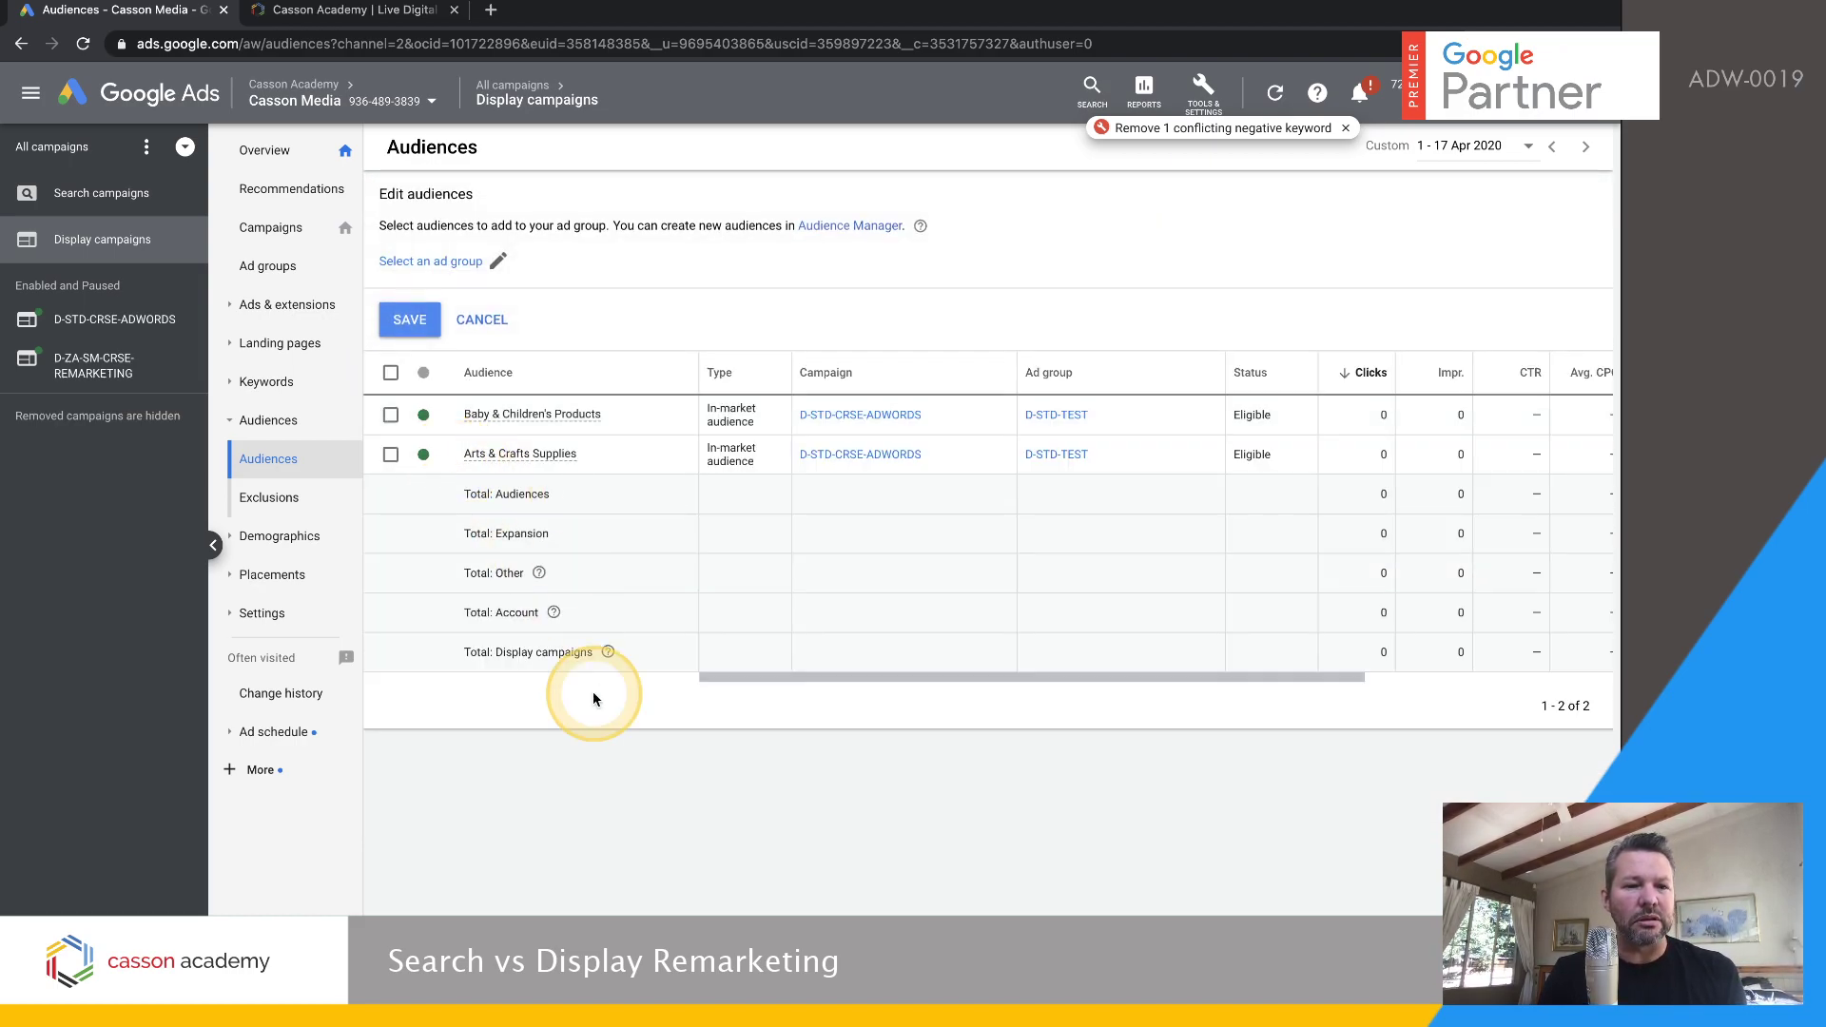
left_click(448, 263)
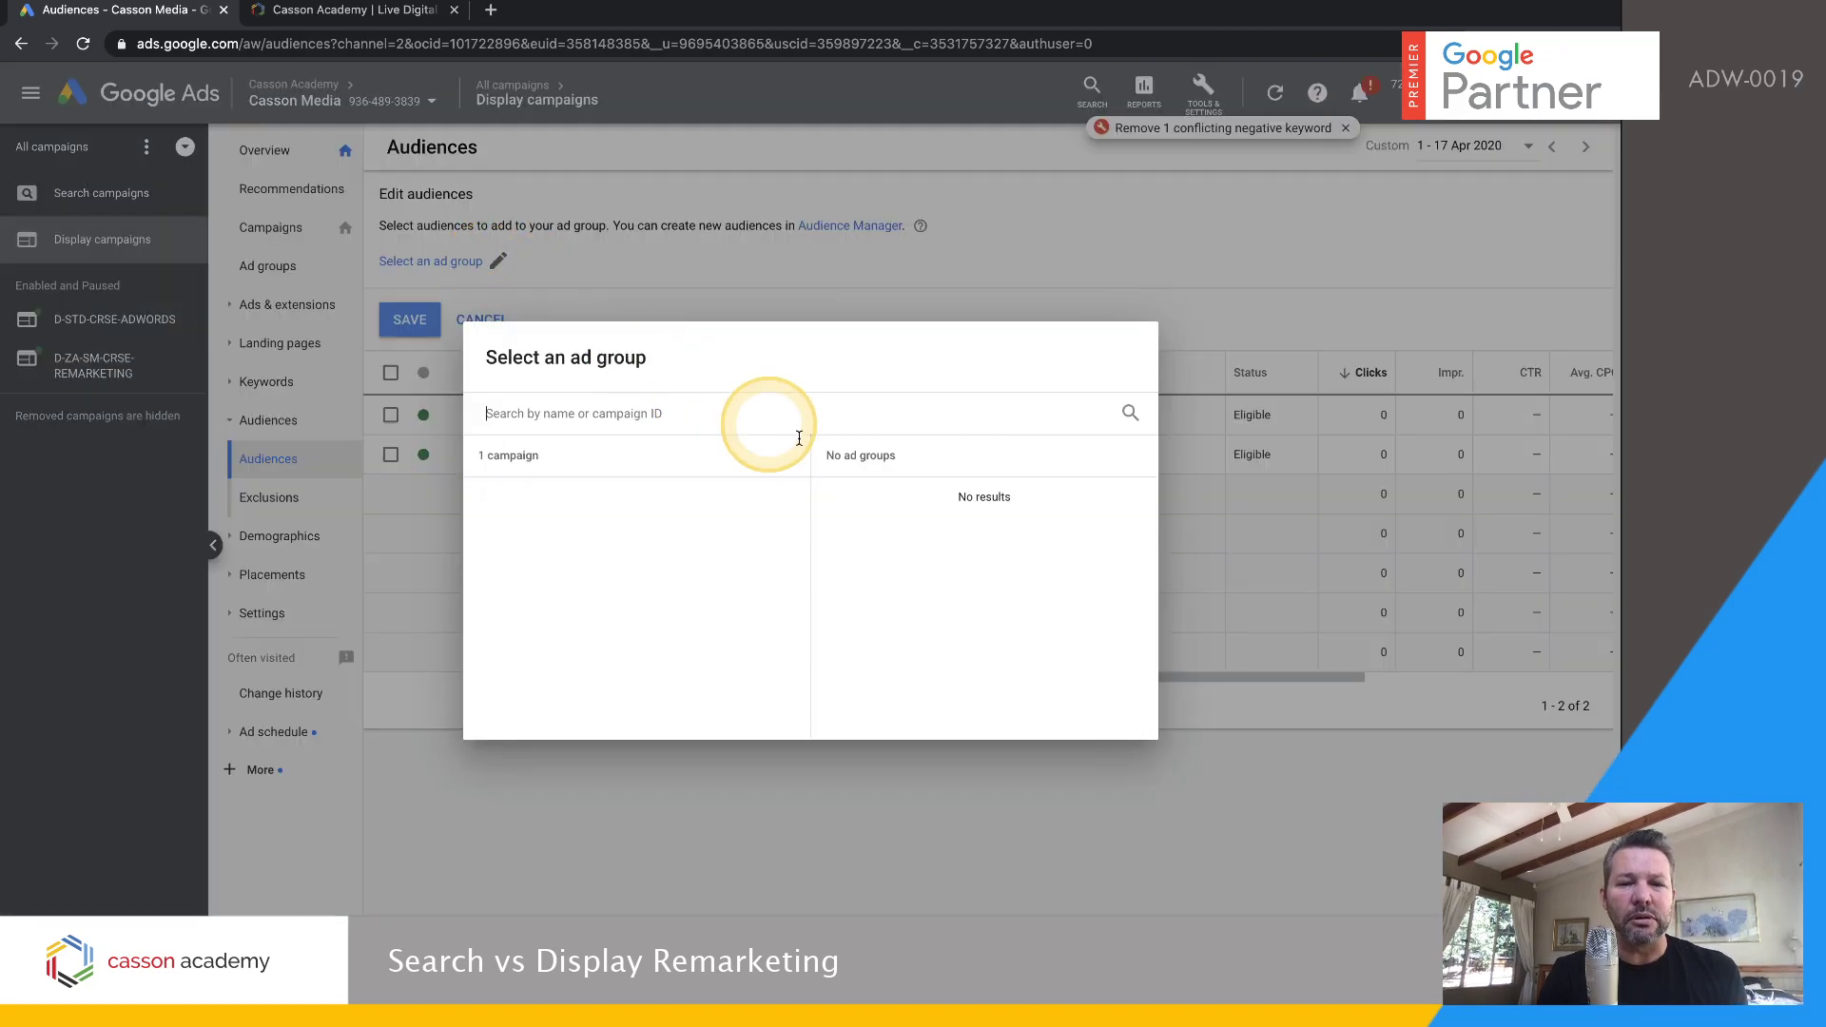
left_click(608, 497)
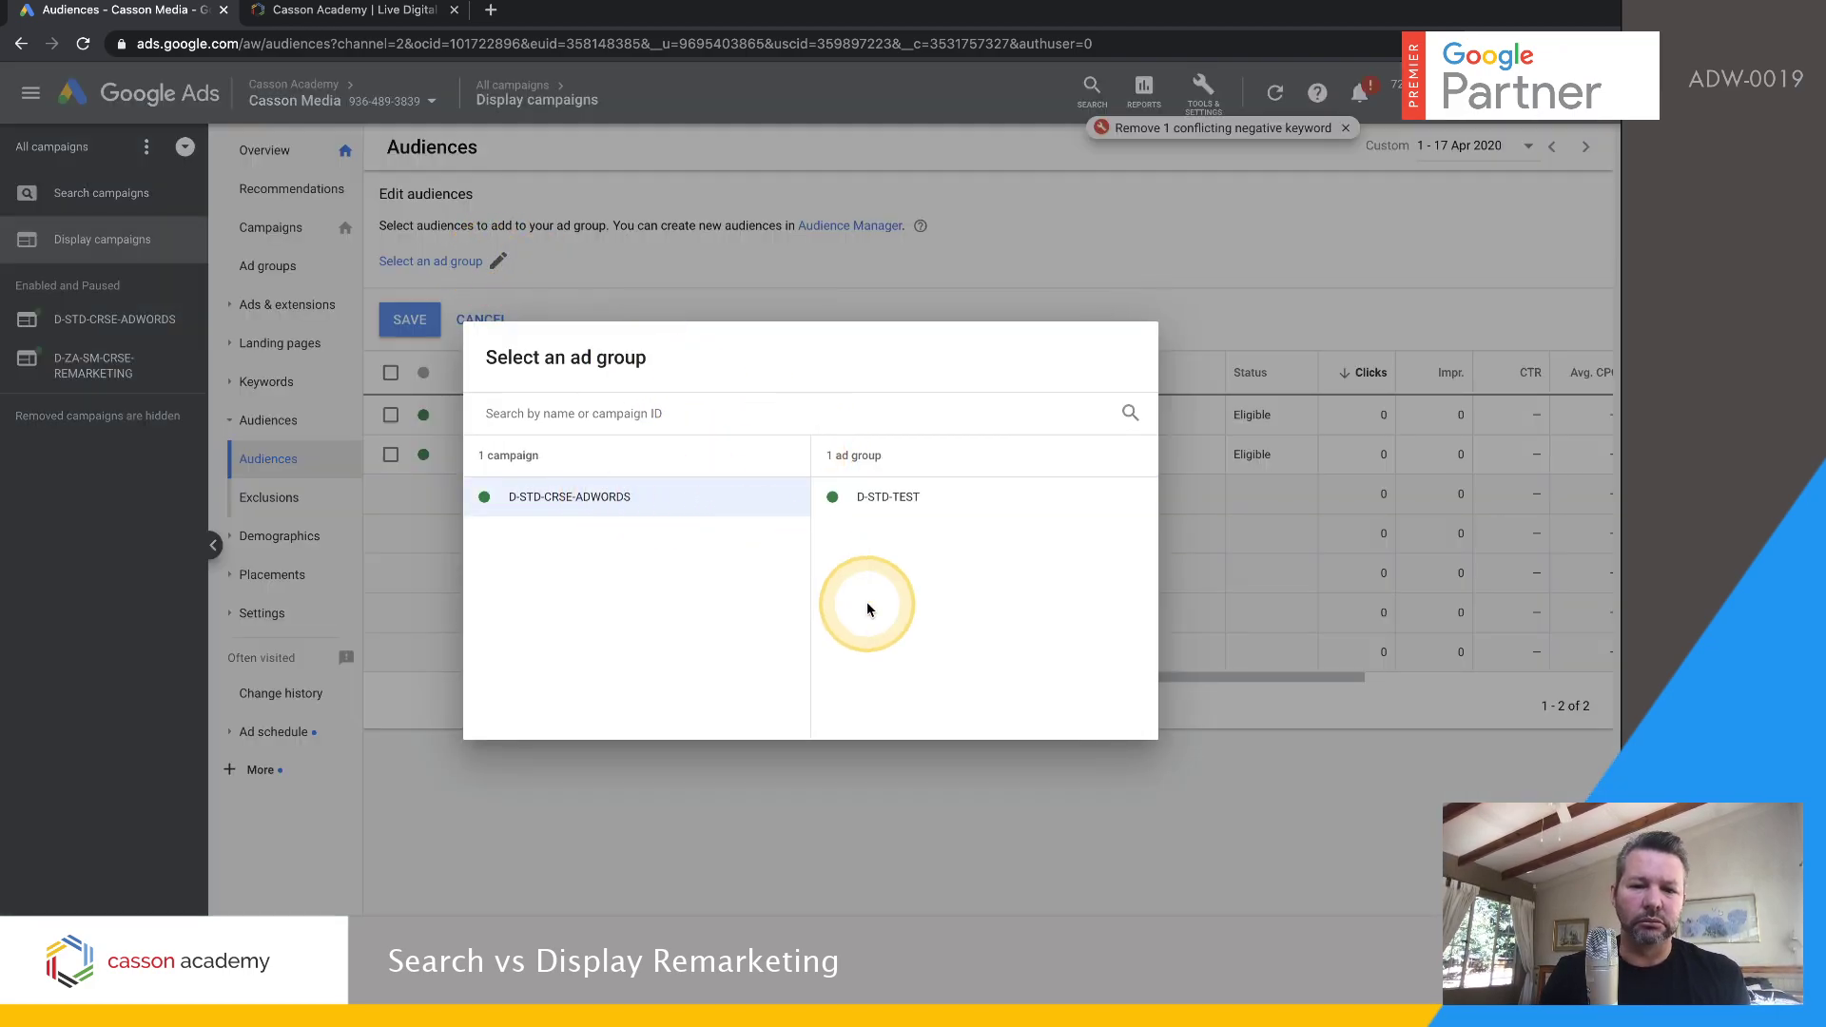
left_click(915, 499)
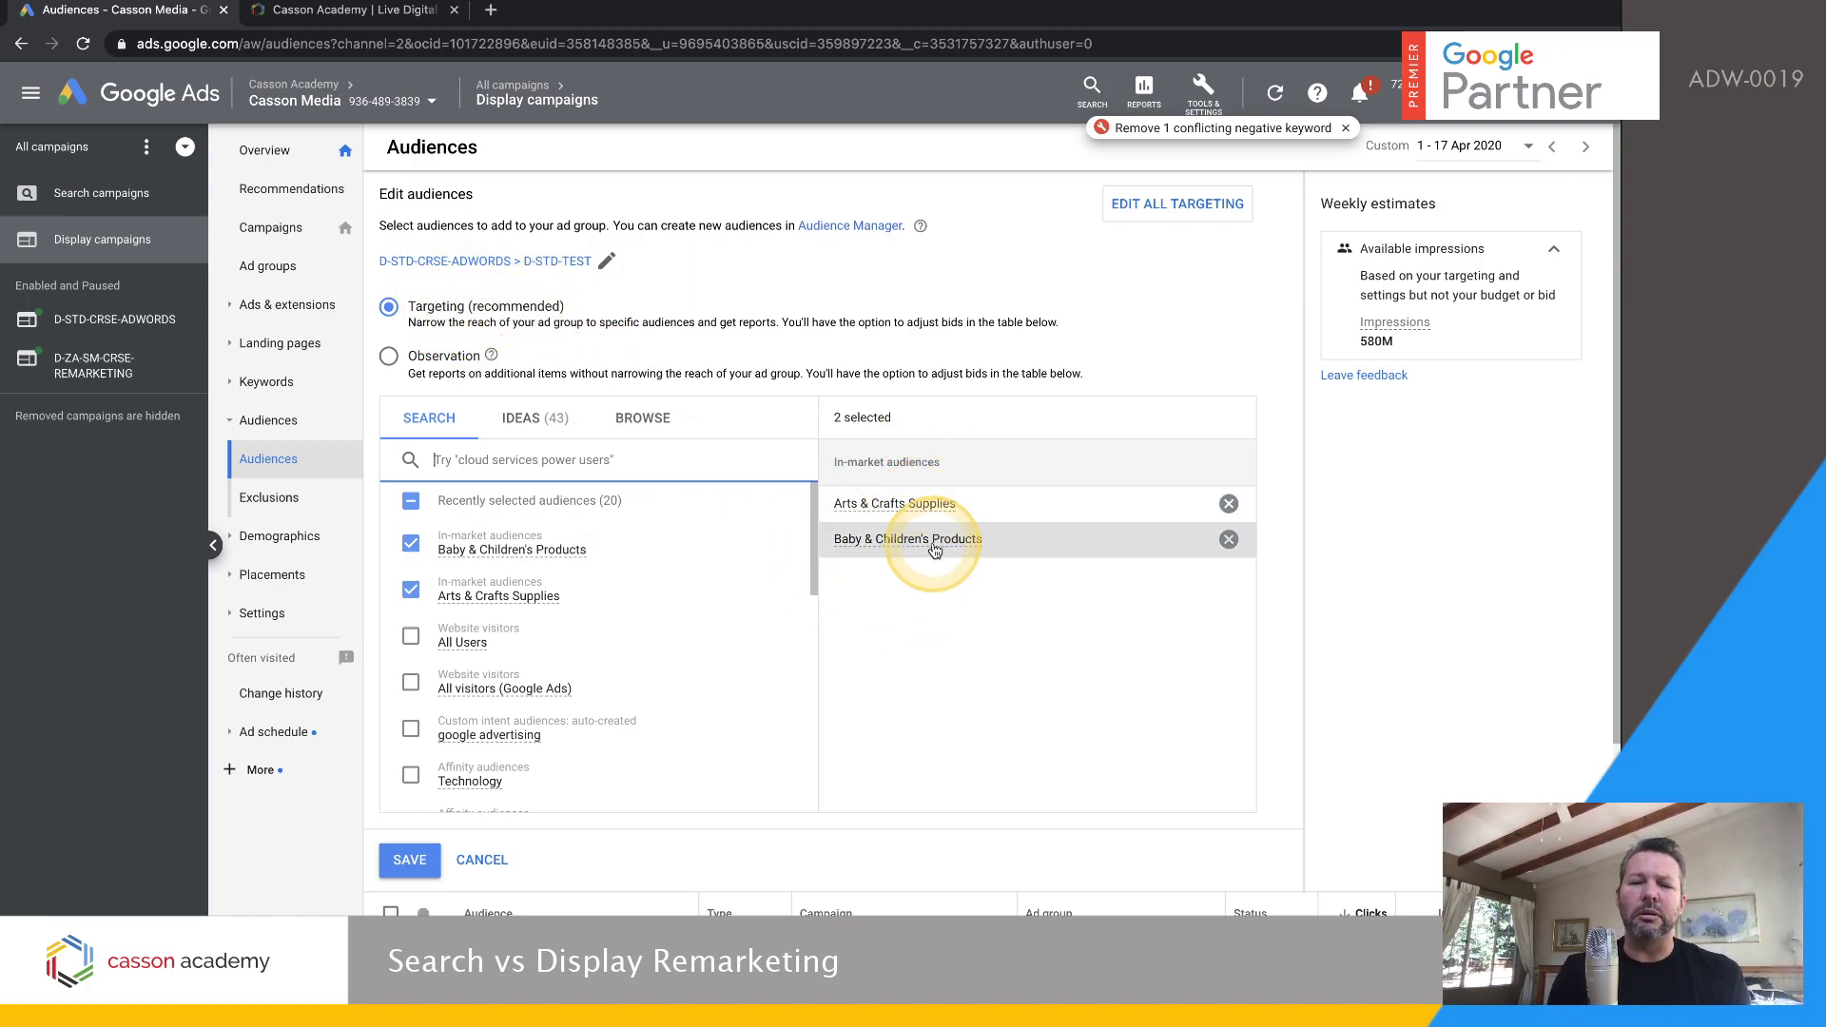
Add the All Users website visitors remarketing list to the ad group's selected audiences
mouse_move(934, 550)
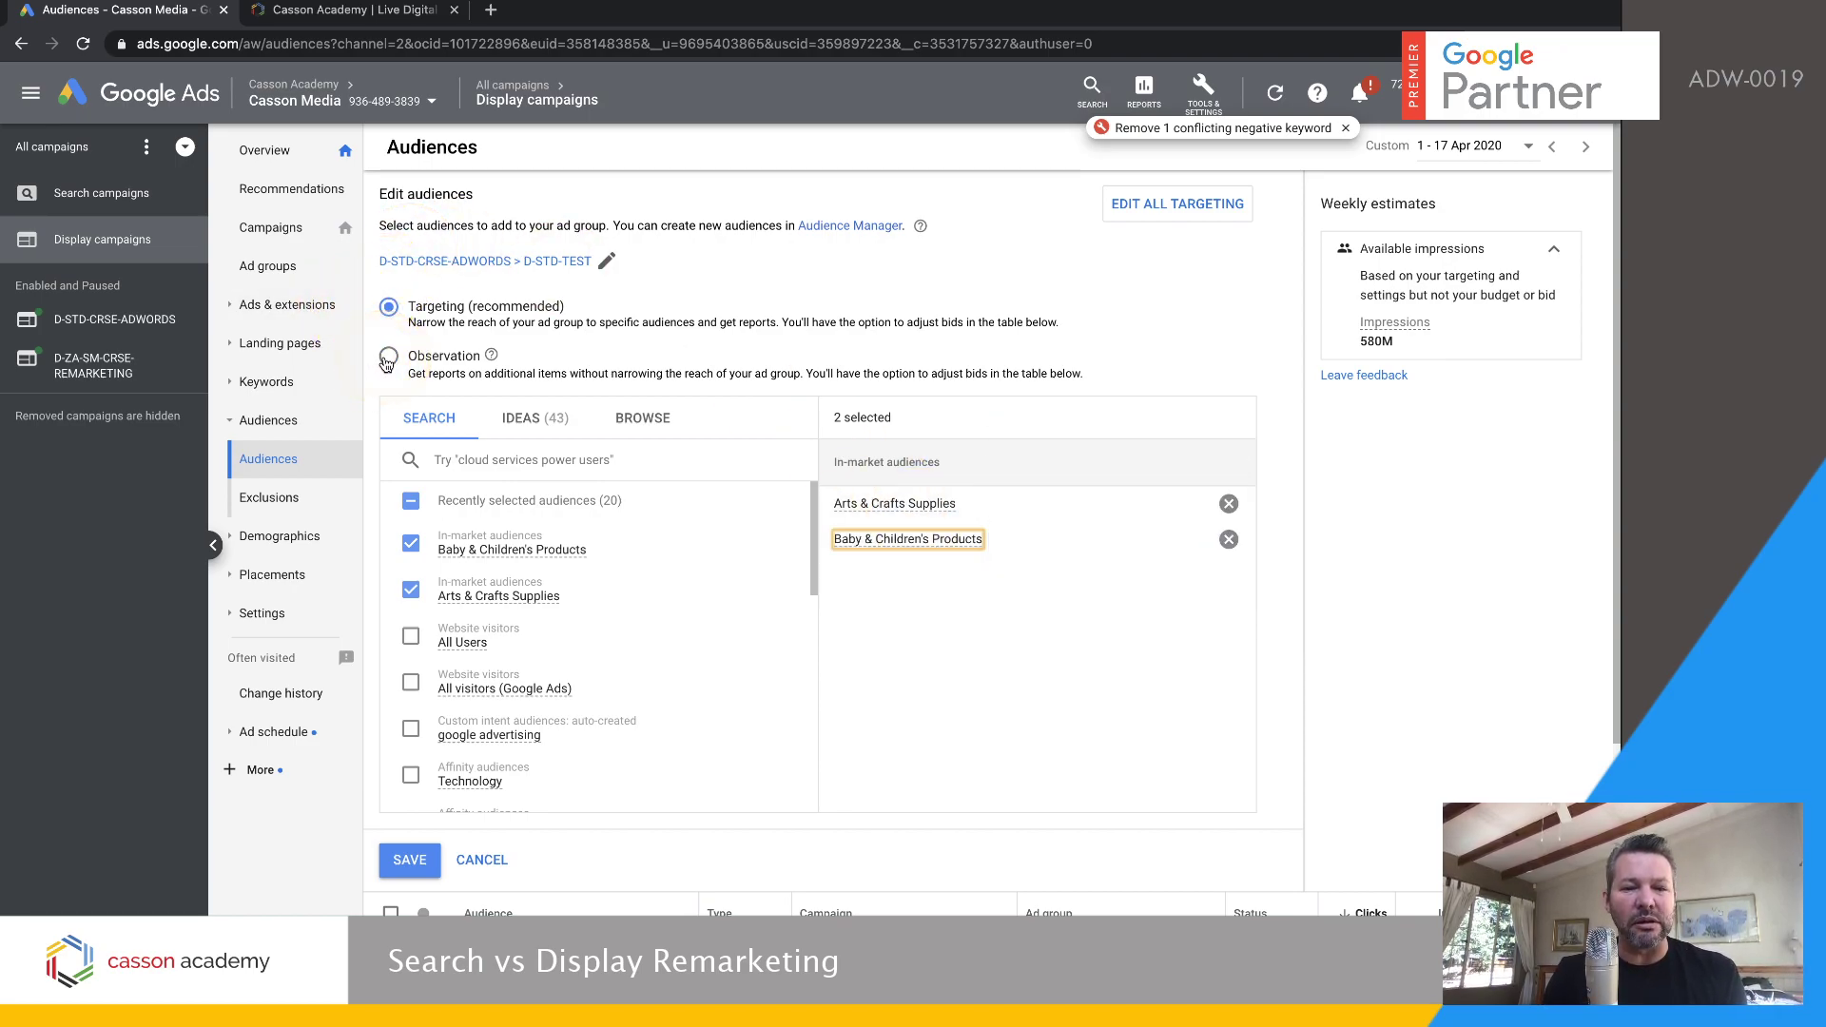
left_click(639, 418)
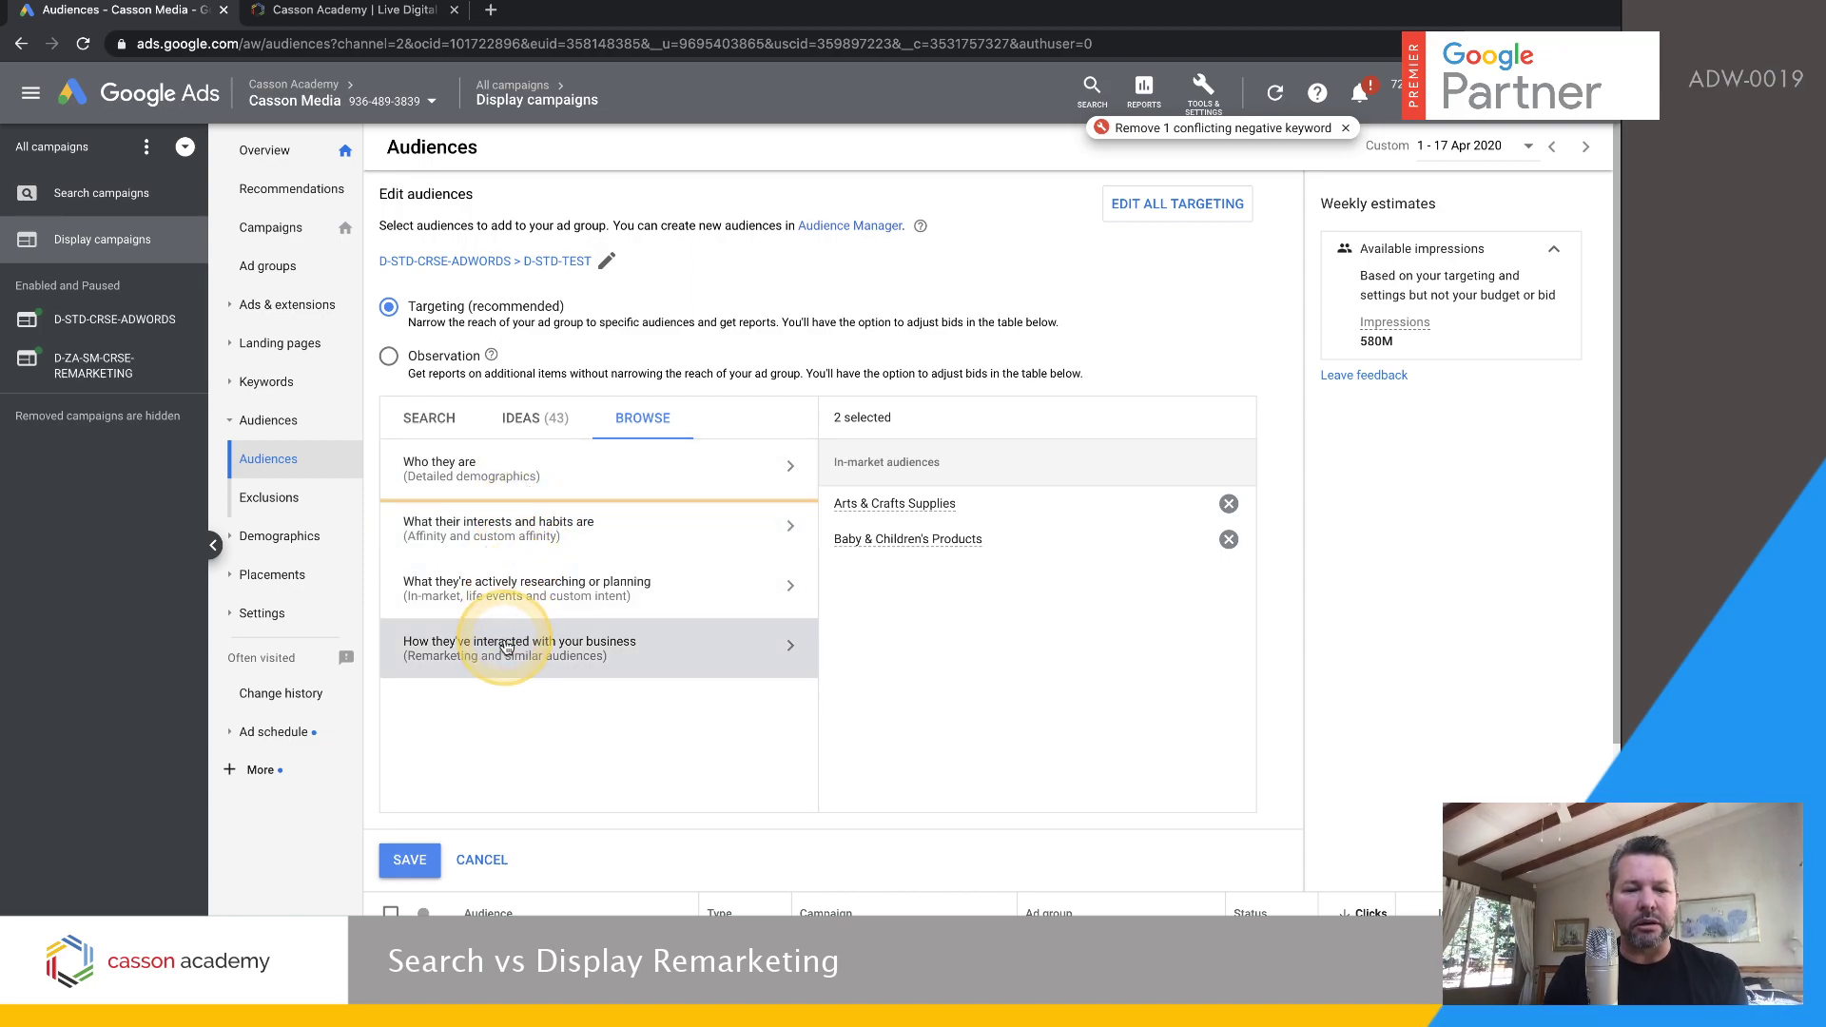
left_click(439, 647)
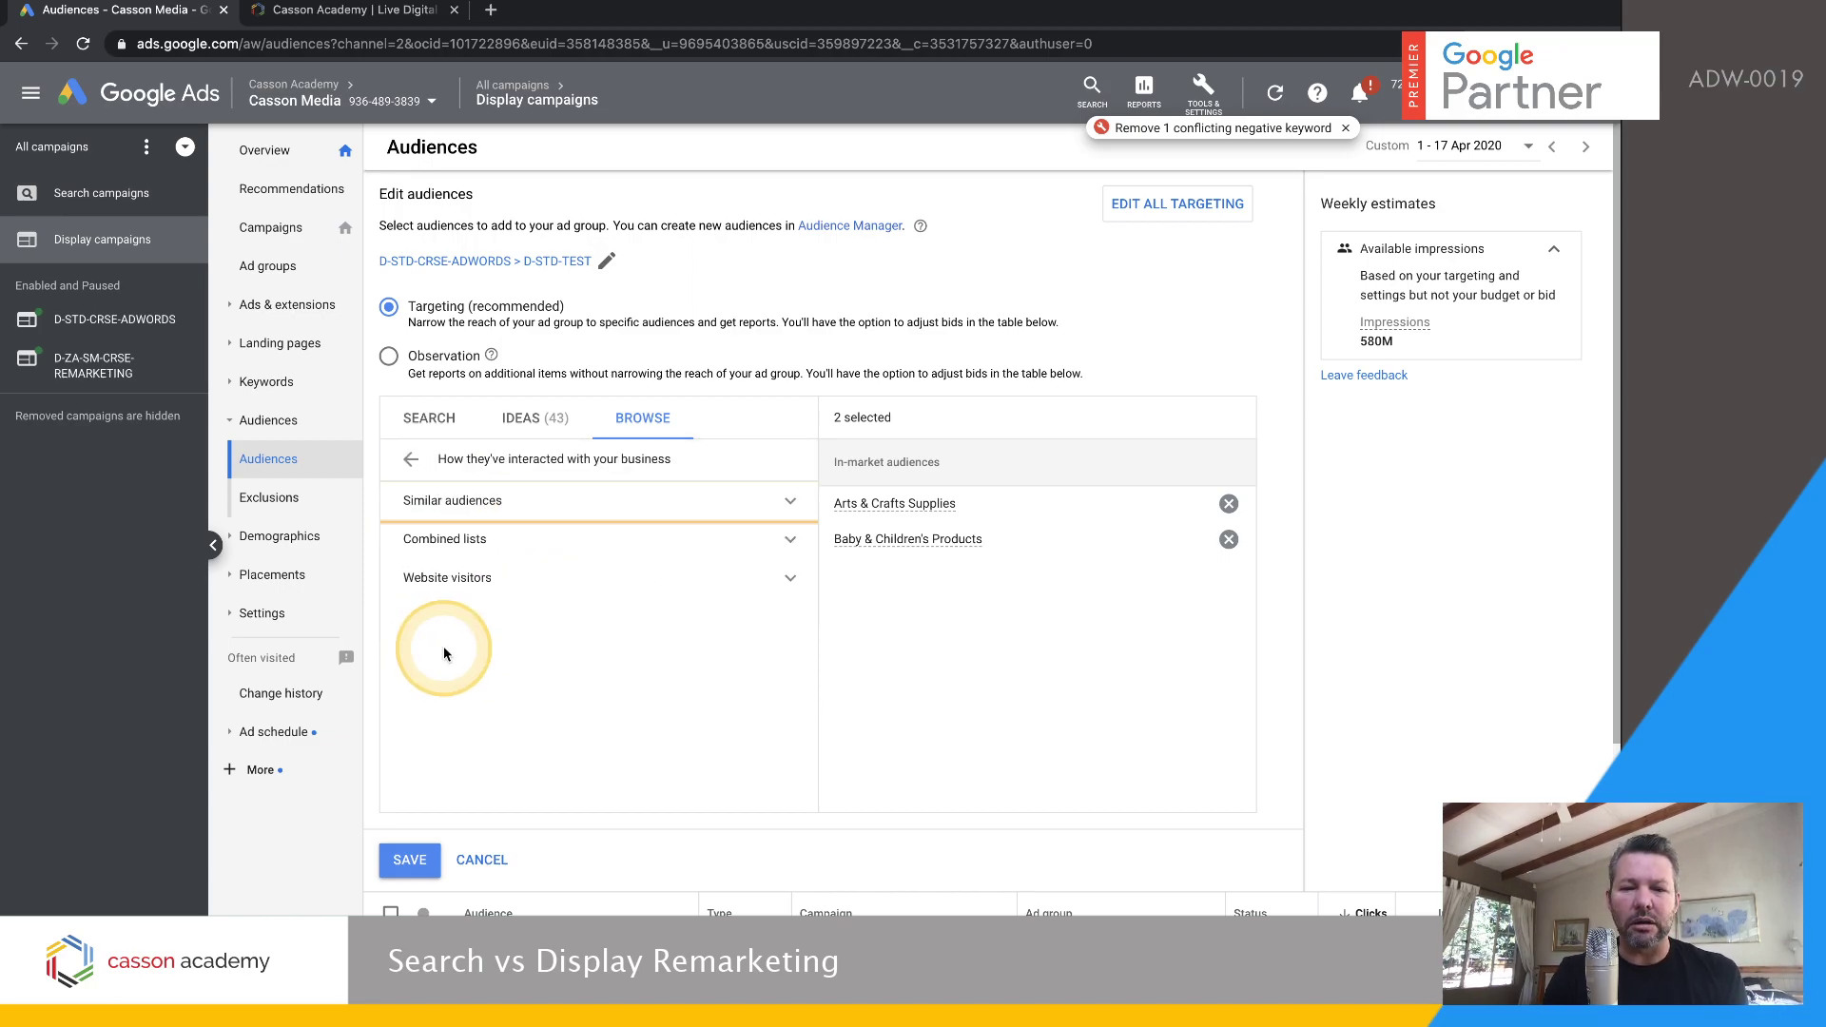
left_click(478, 582)
left_click(519, 617)
left_click(1025, 506)
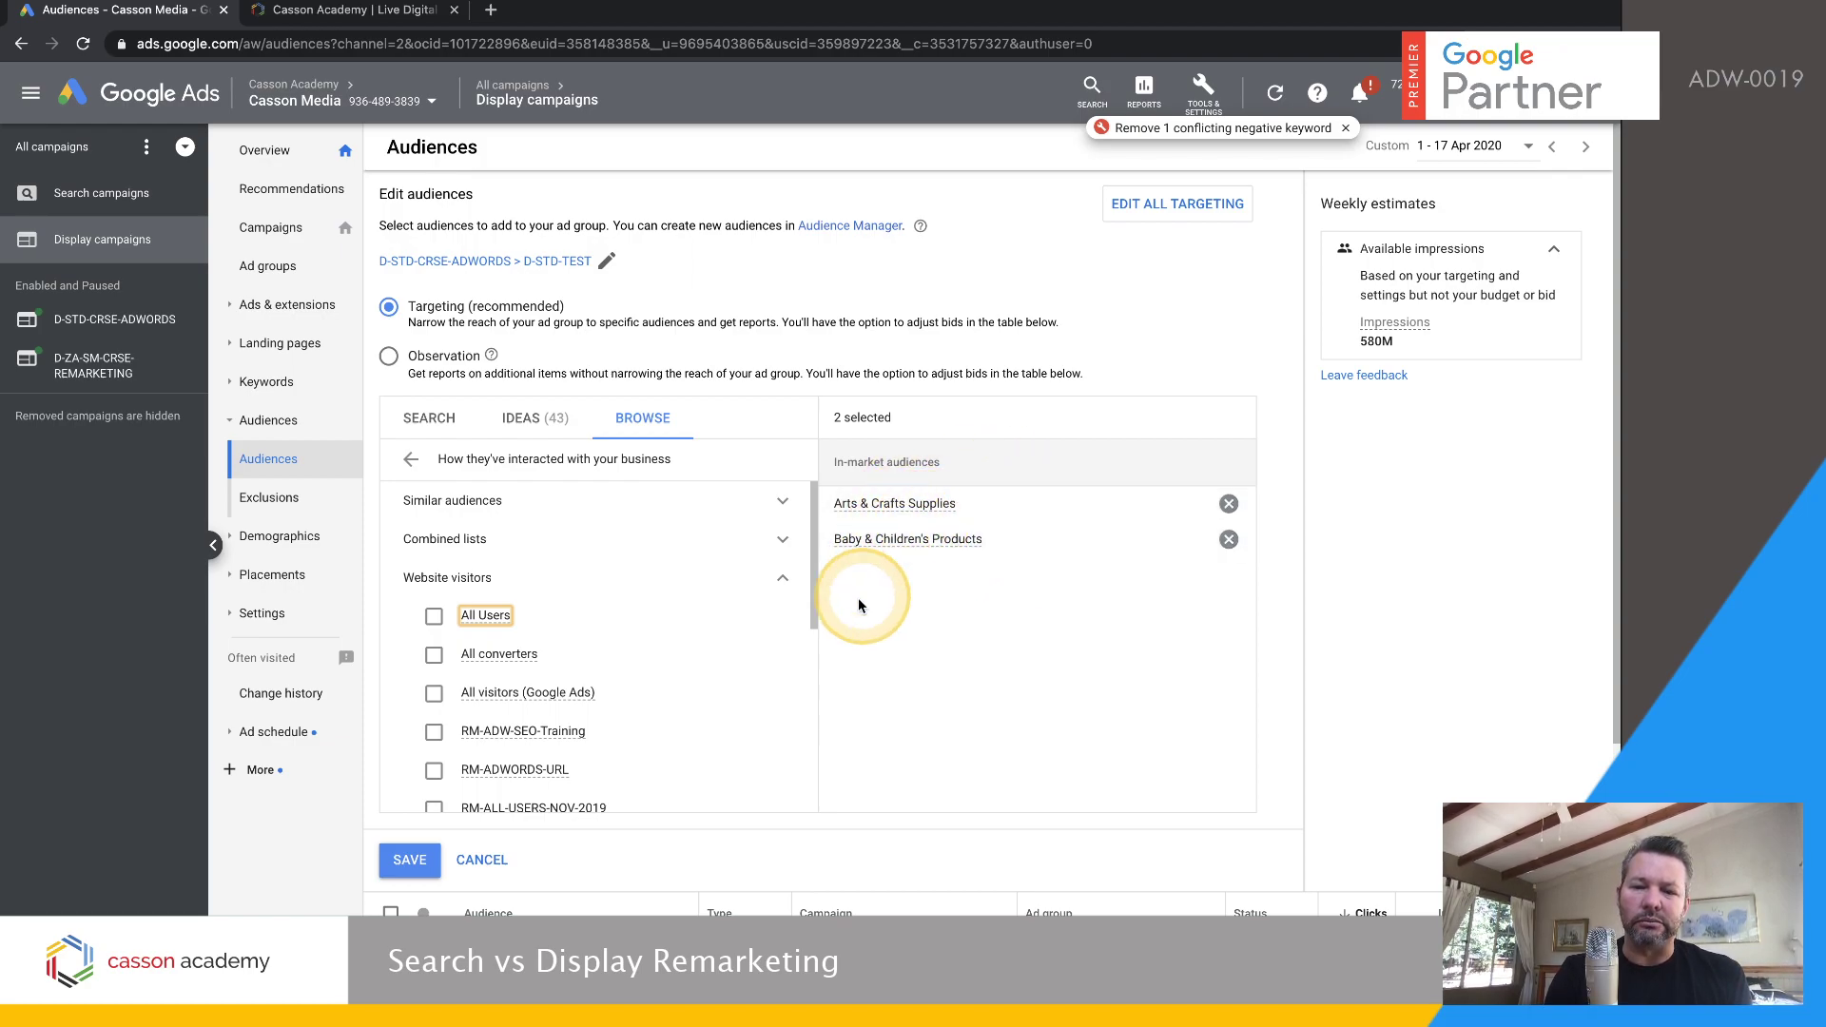
left_click(433, 616)
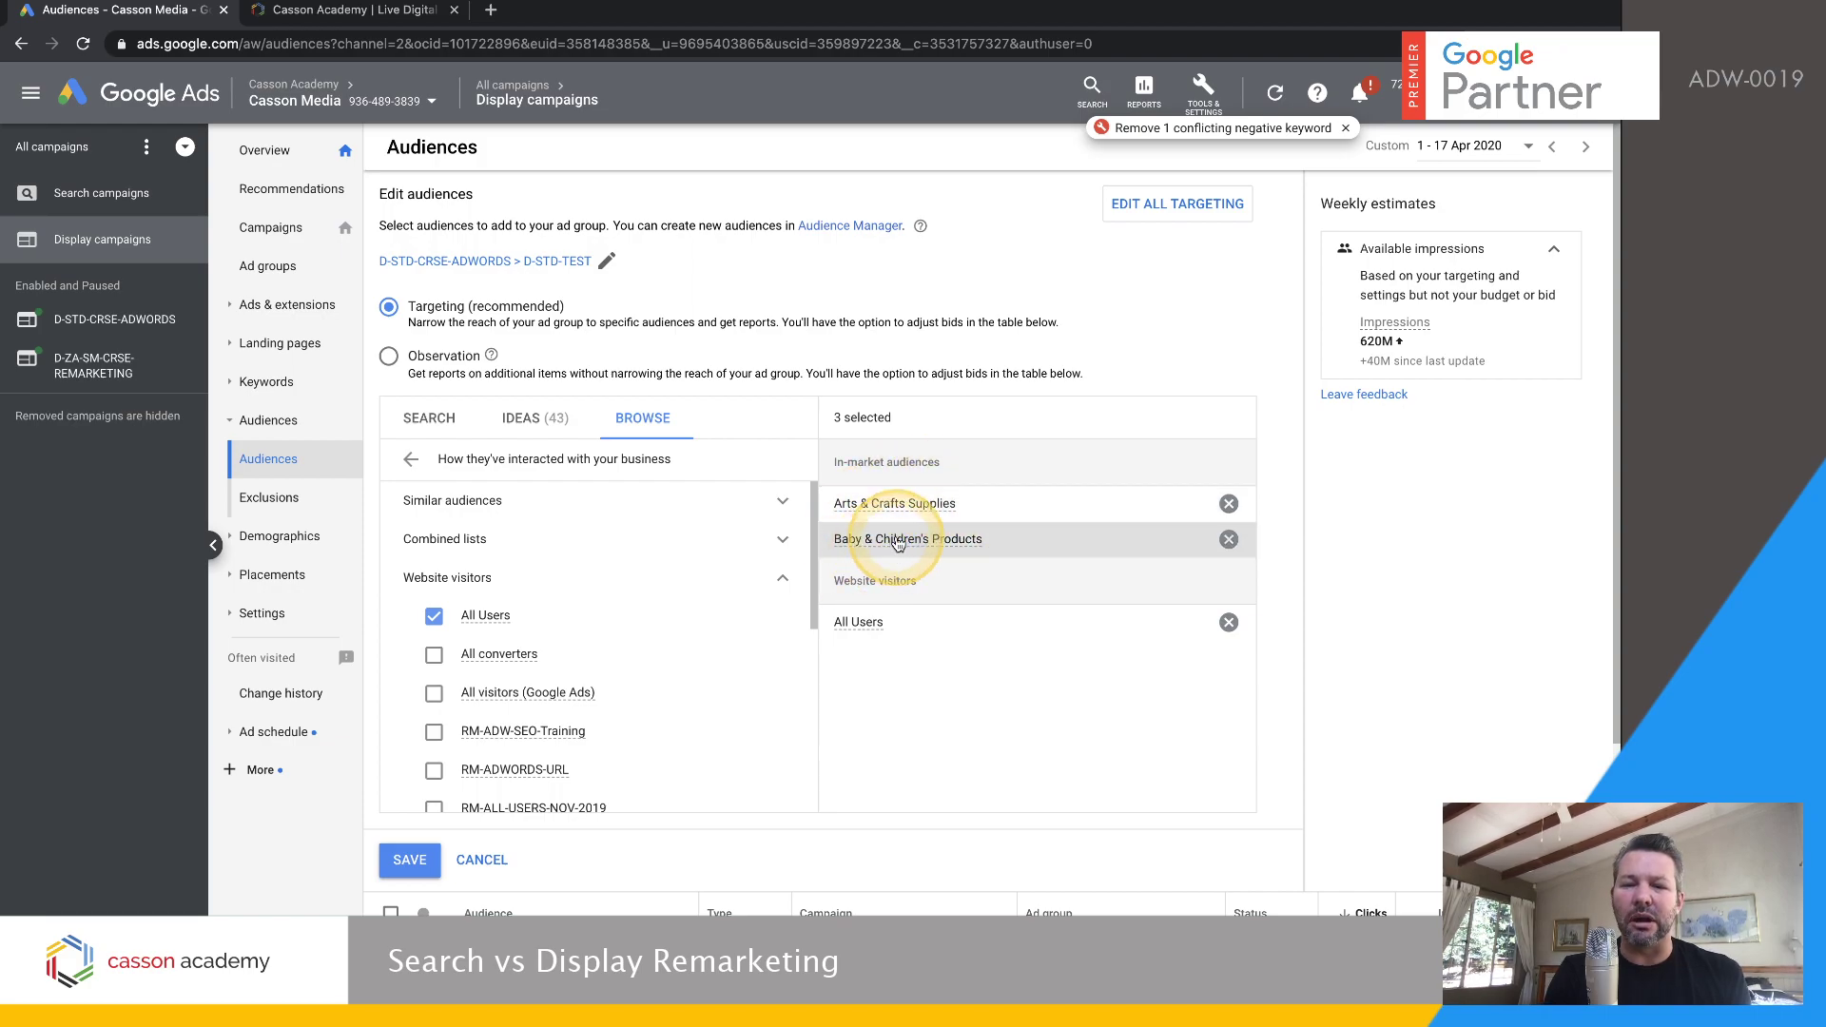
mouse_move(897, 545)
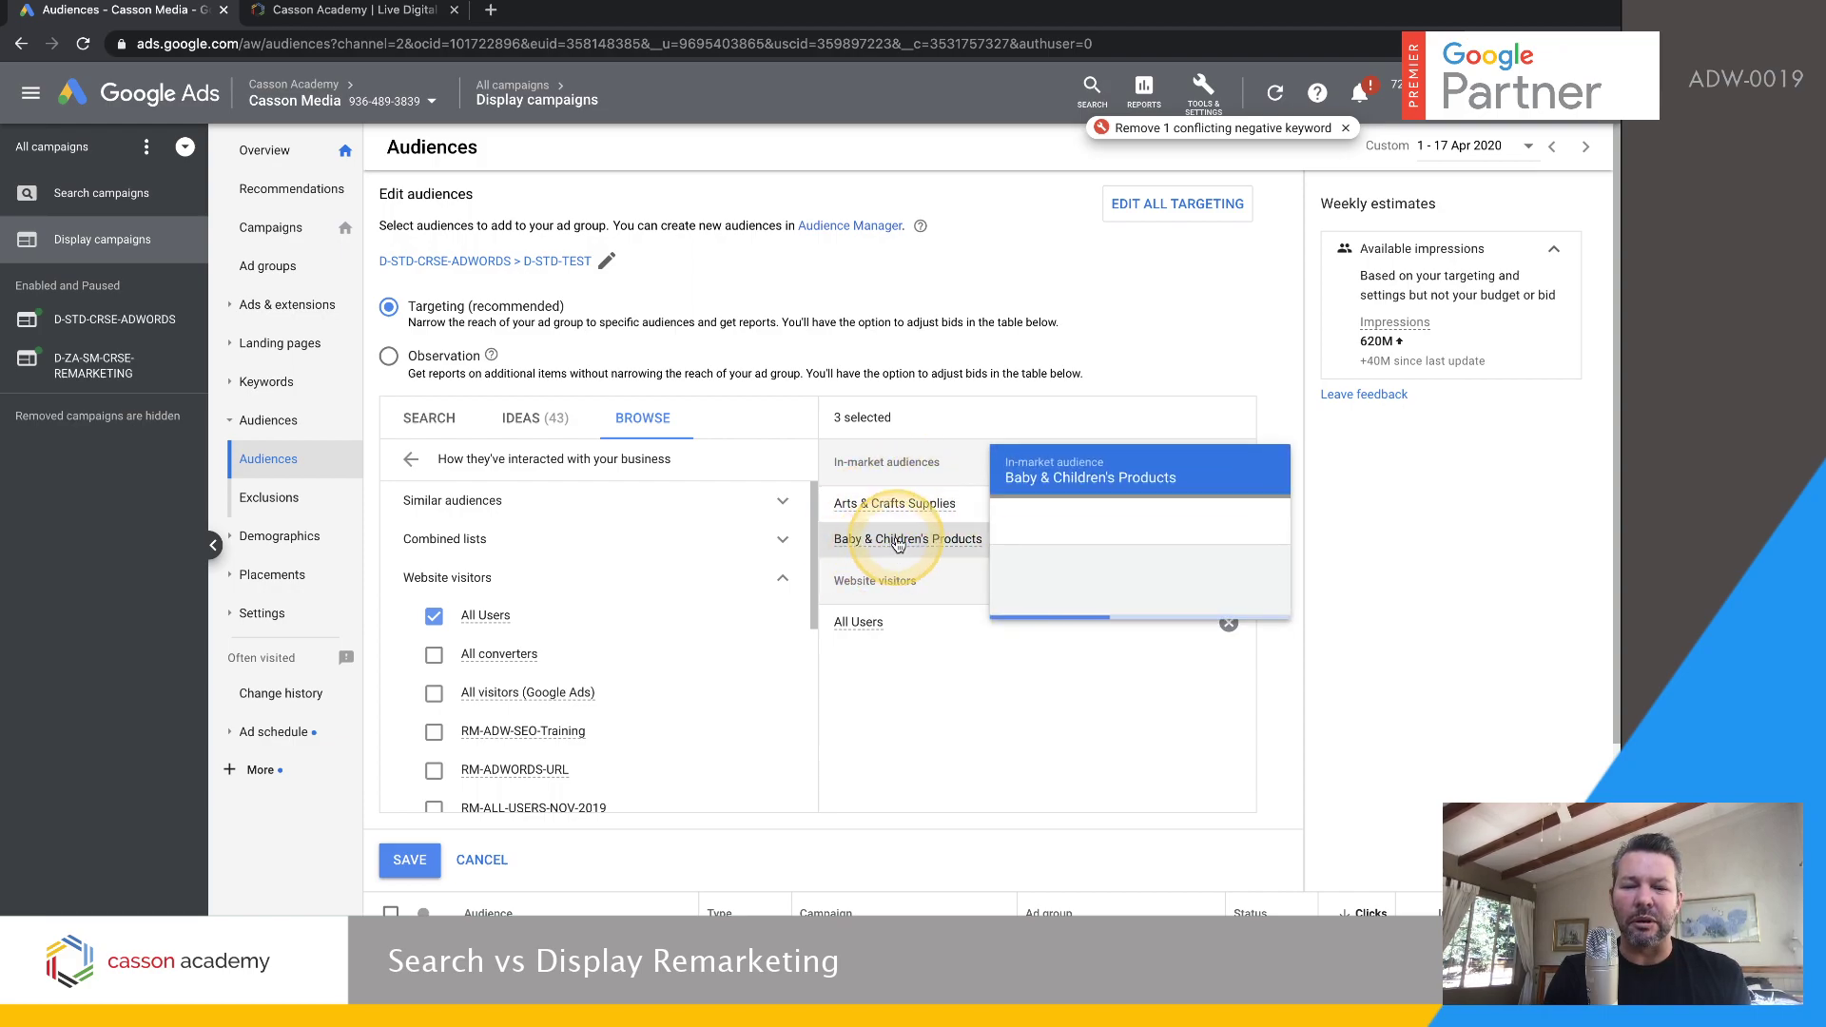
Switch the ad group's audience setting between Observation and Targeting to compare the weekly impression estimates, ending on Targeting
left_click(390, 358)
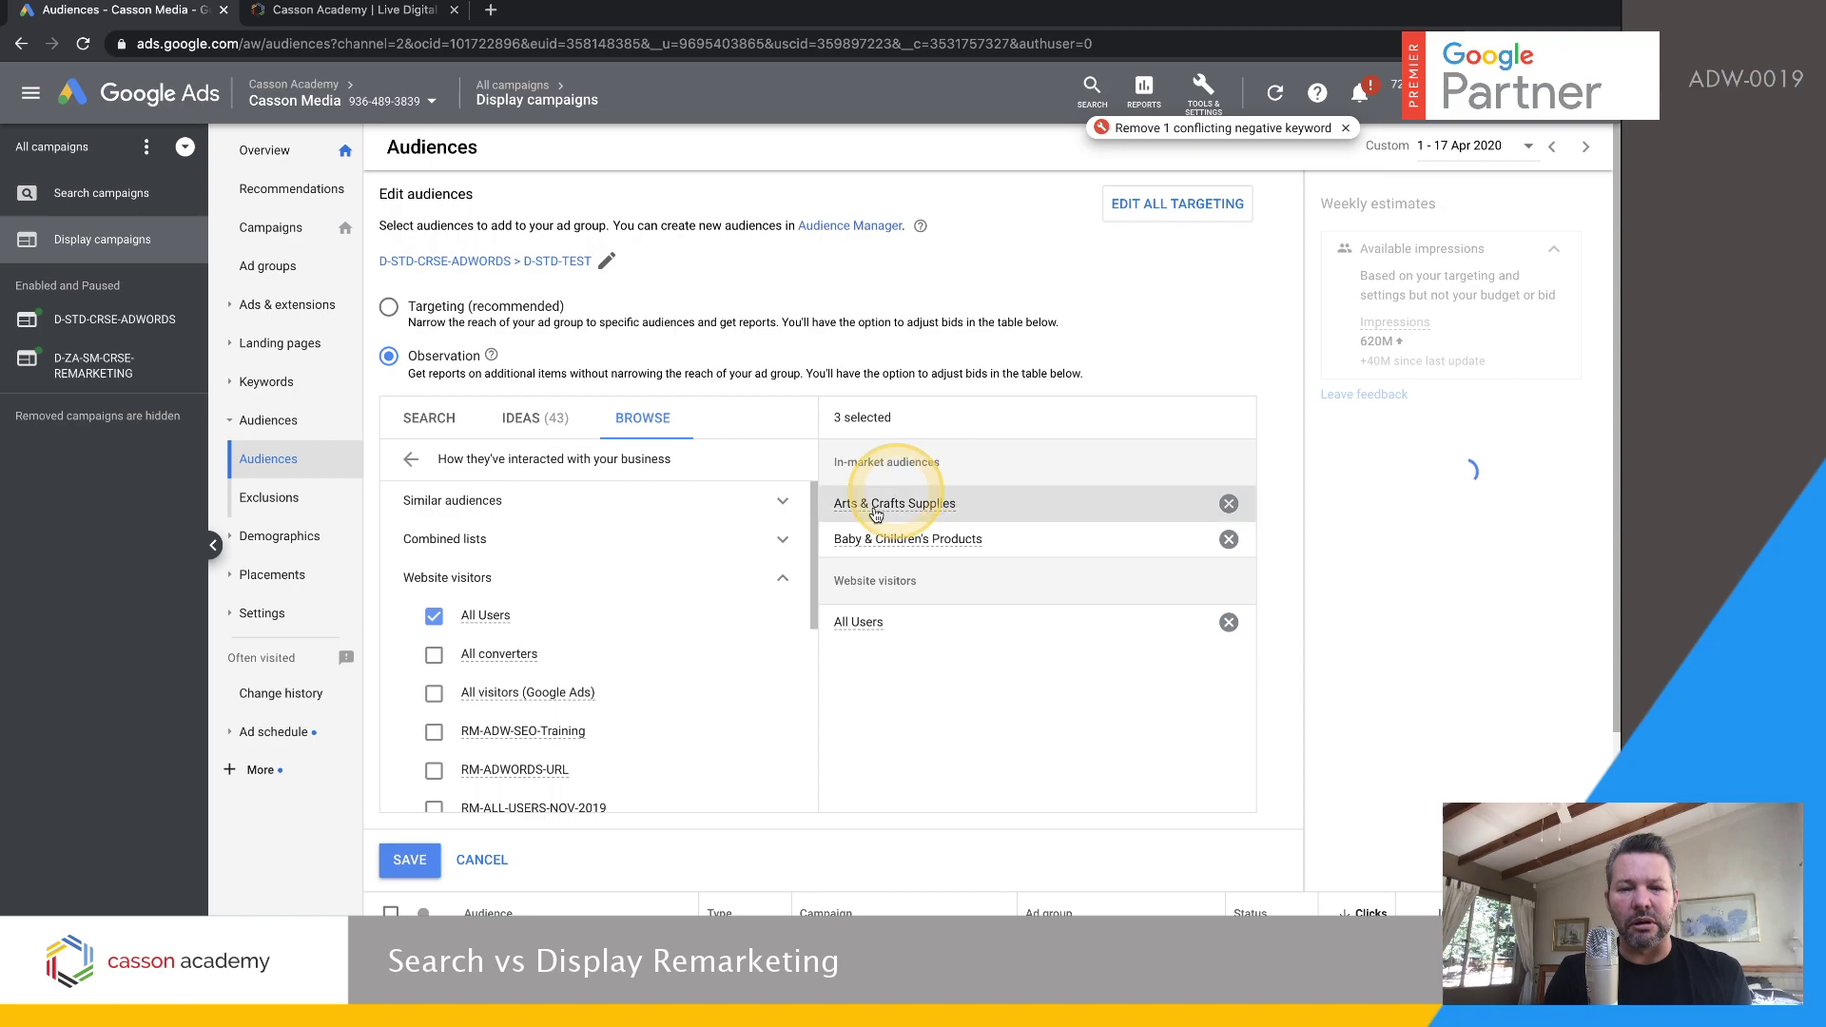
left_click(388, 306)
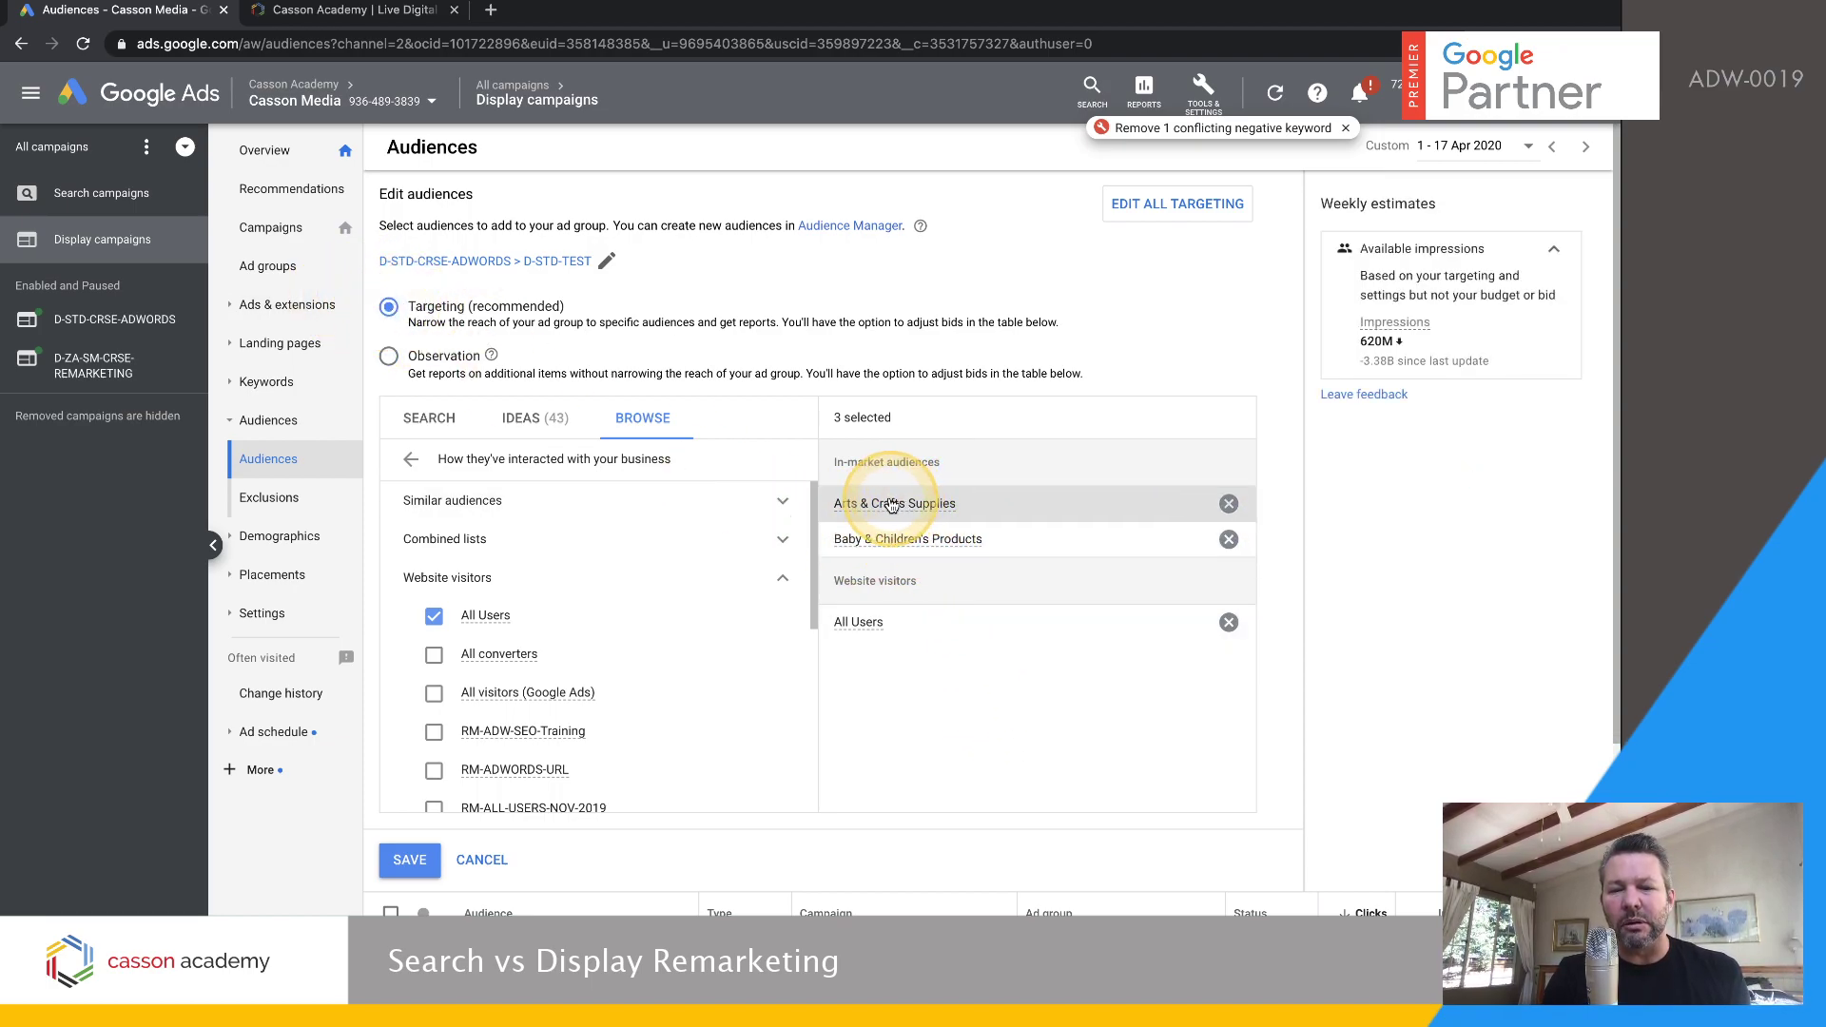
left_click(909, 540)
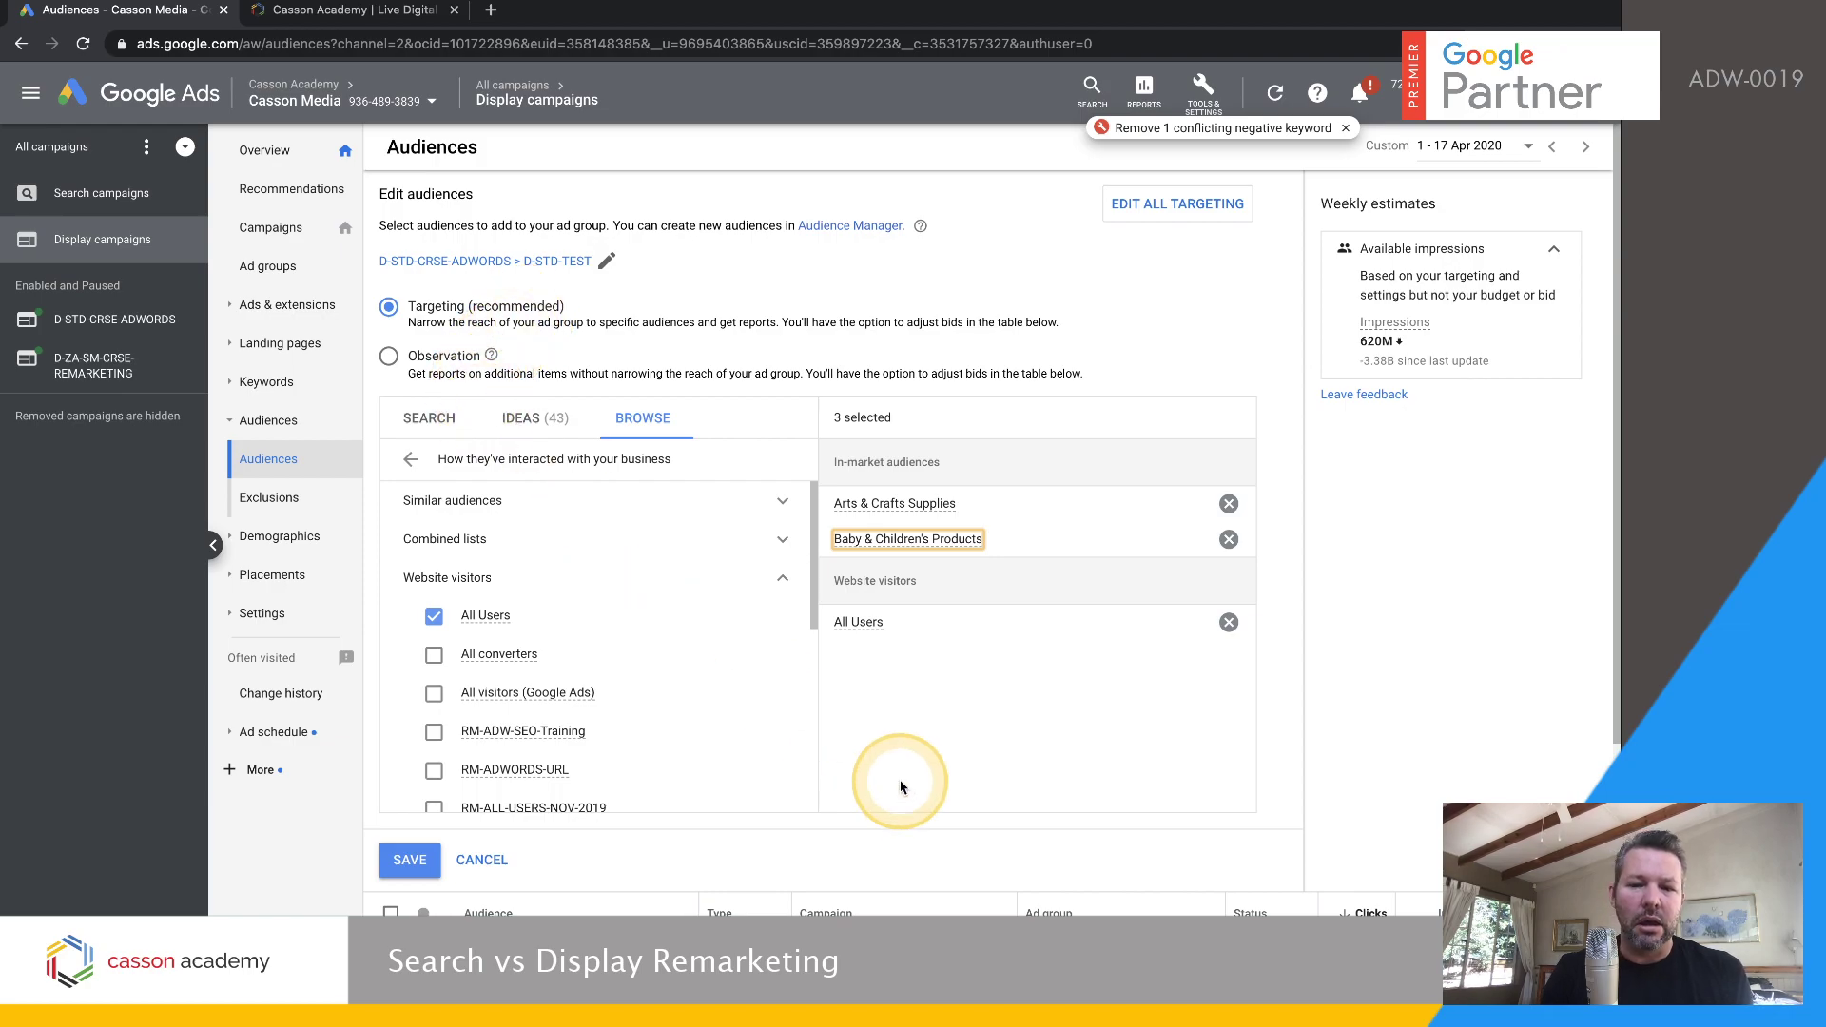
left_click(385, 355)
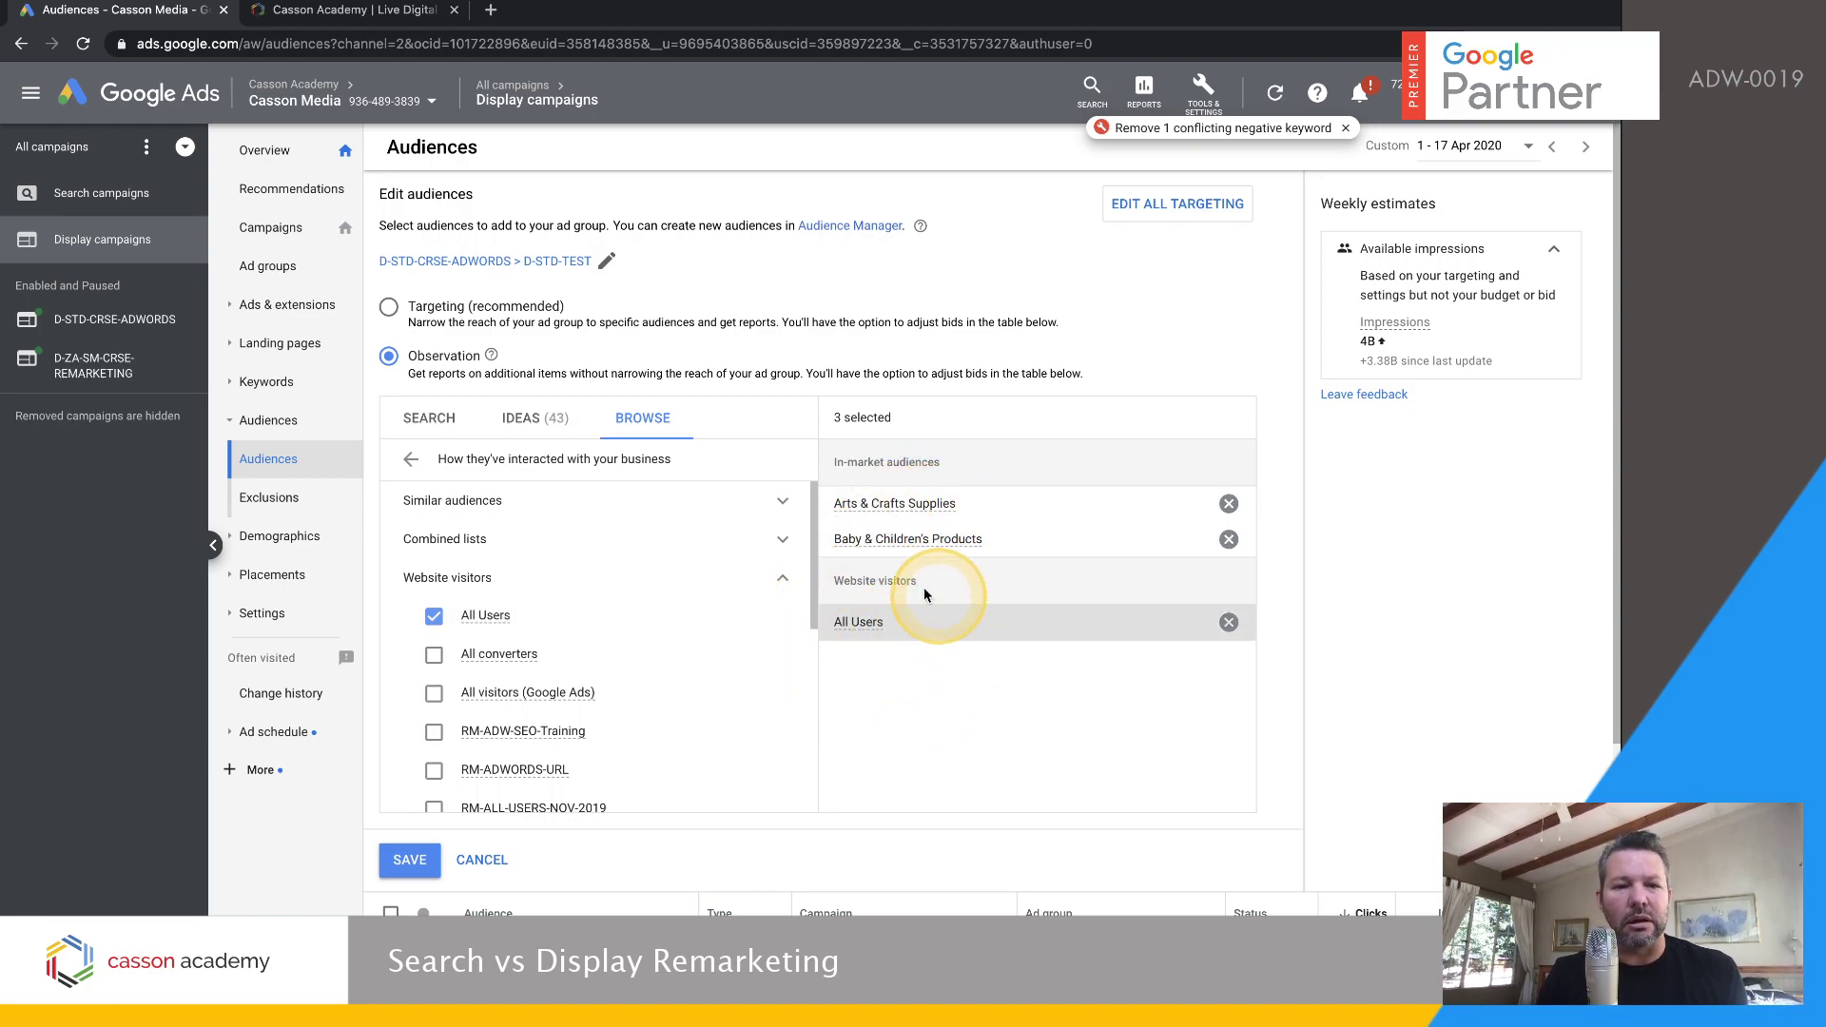
left_click(861, 623)
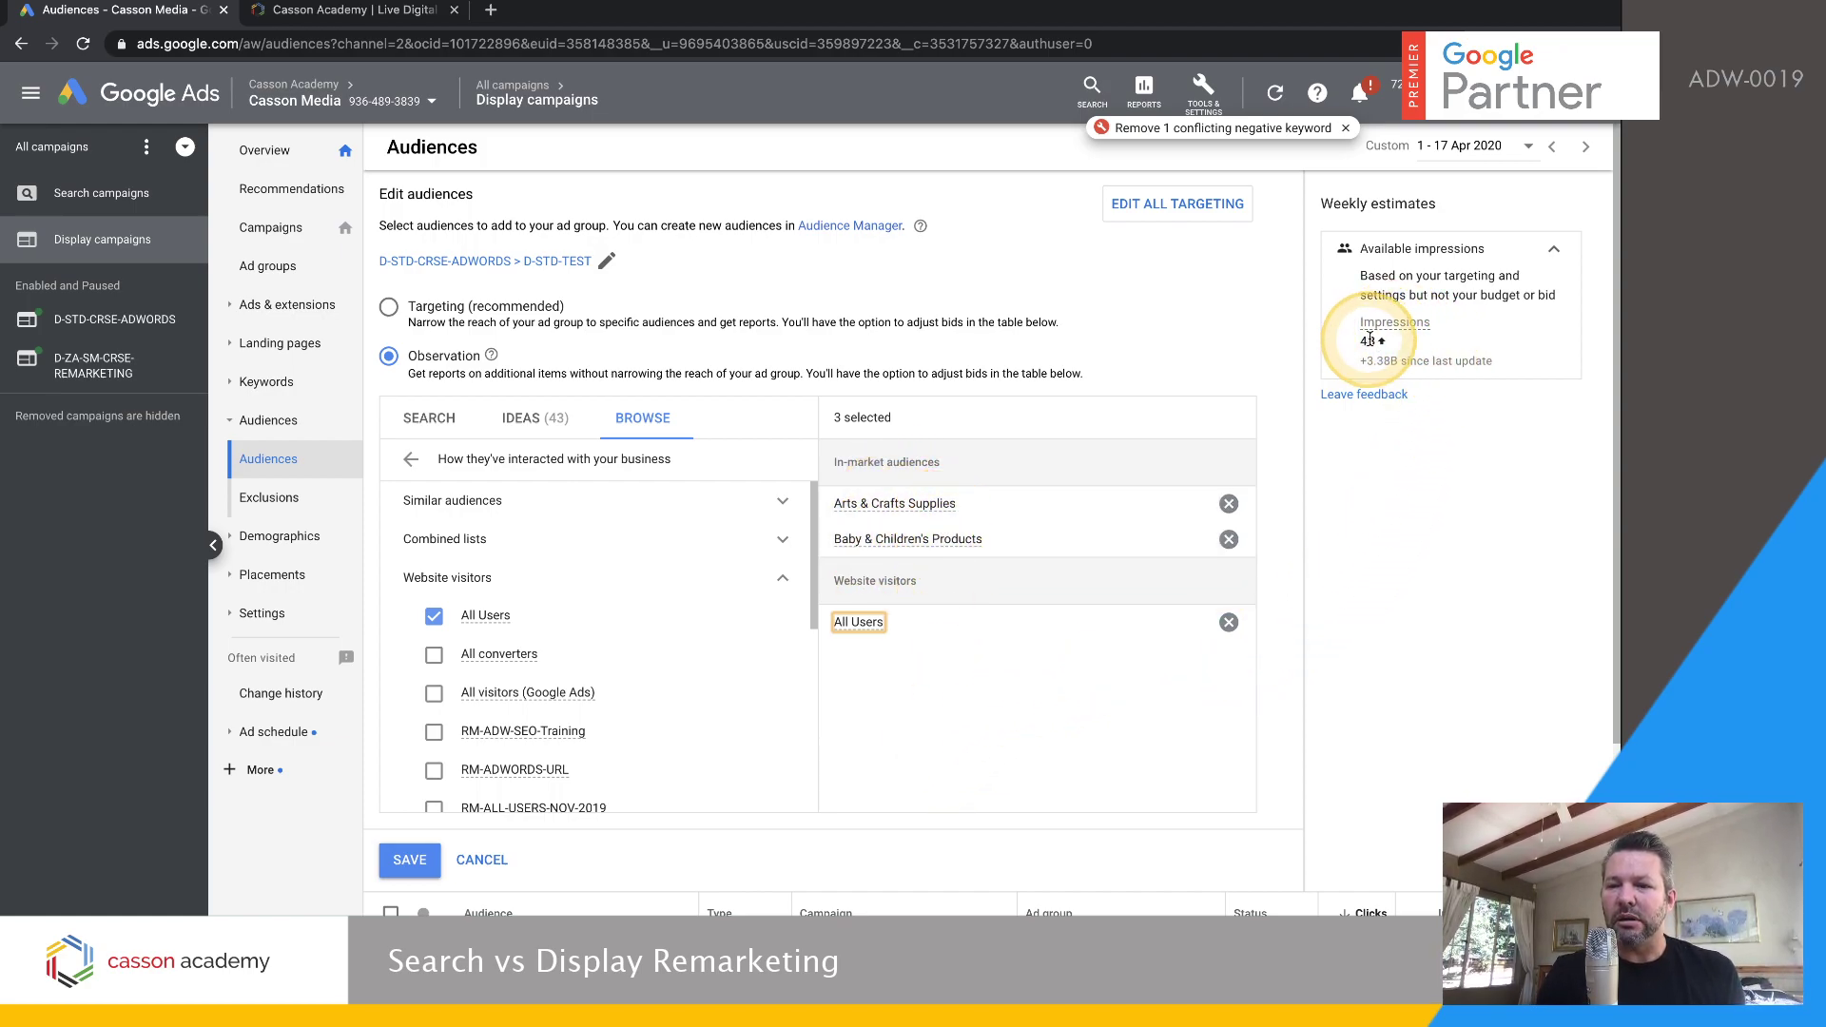
left_click(388, 305)
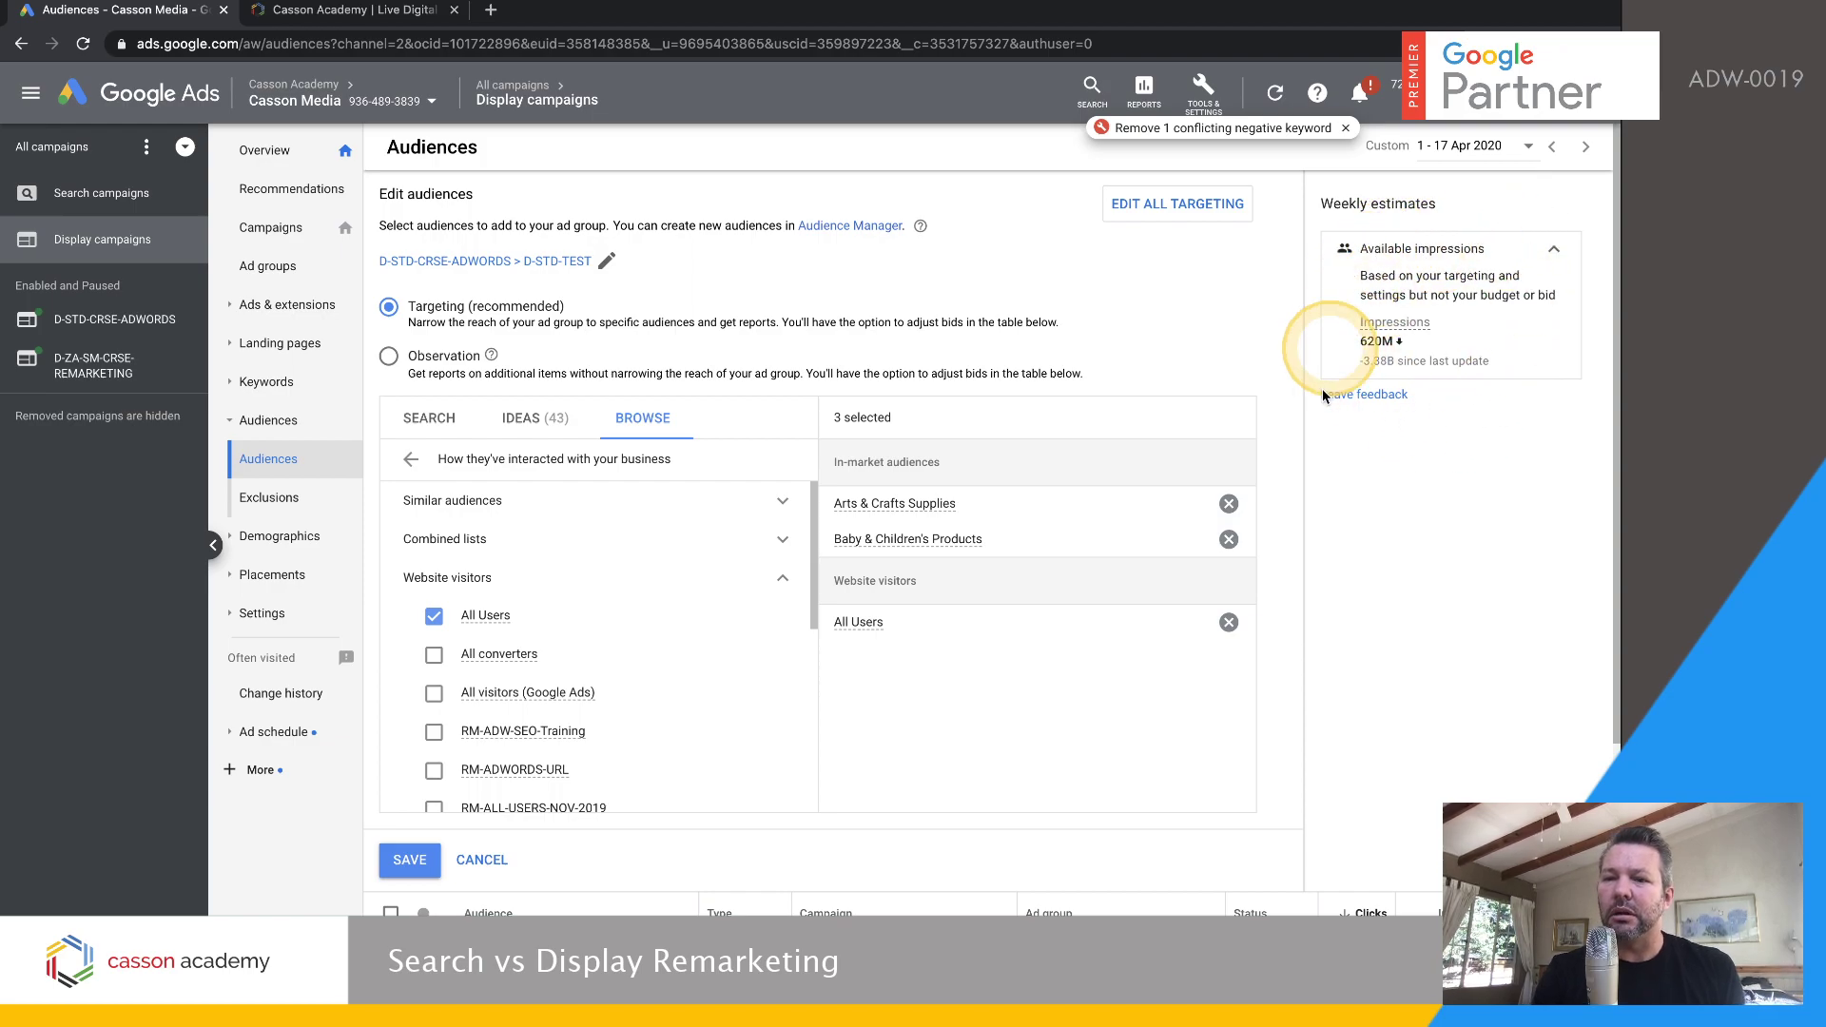
Remove the Baby & Children's Products and Arts & Crafts Supplies audiences from the ad group and save the audience changes
scroll(672, 774, "down", 2)
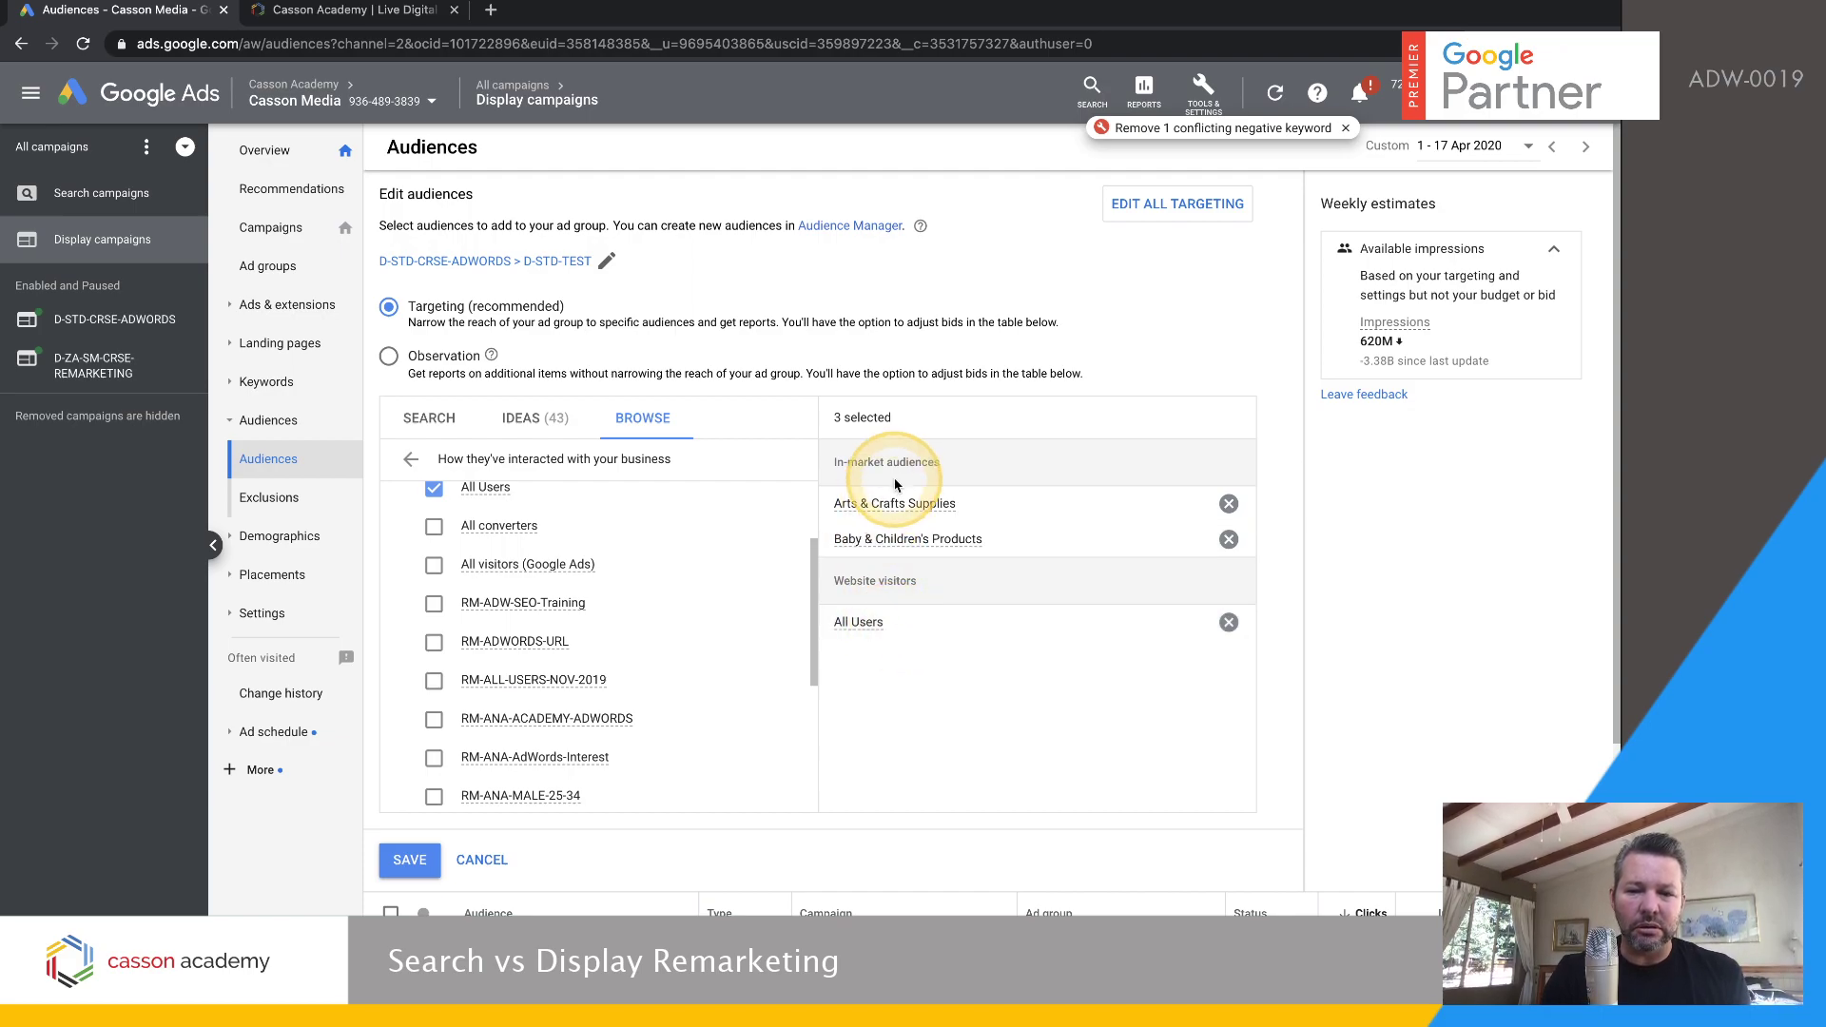
left_click(1229, 540)
left_click(1229, 503)
scroll(836, 754, "down", 2)
left_click(410, 729)
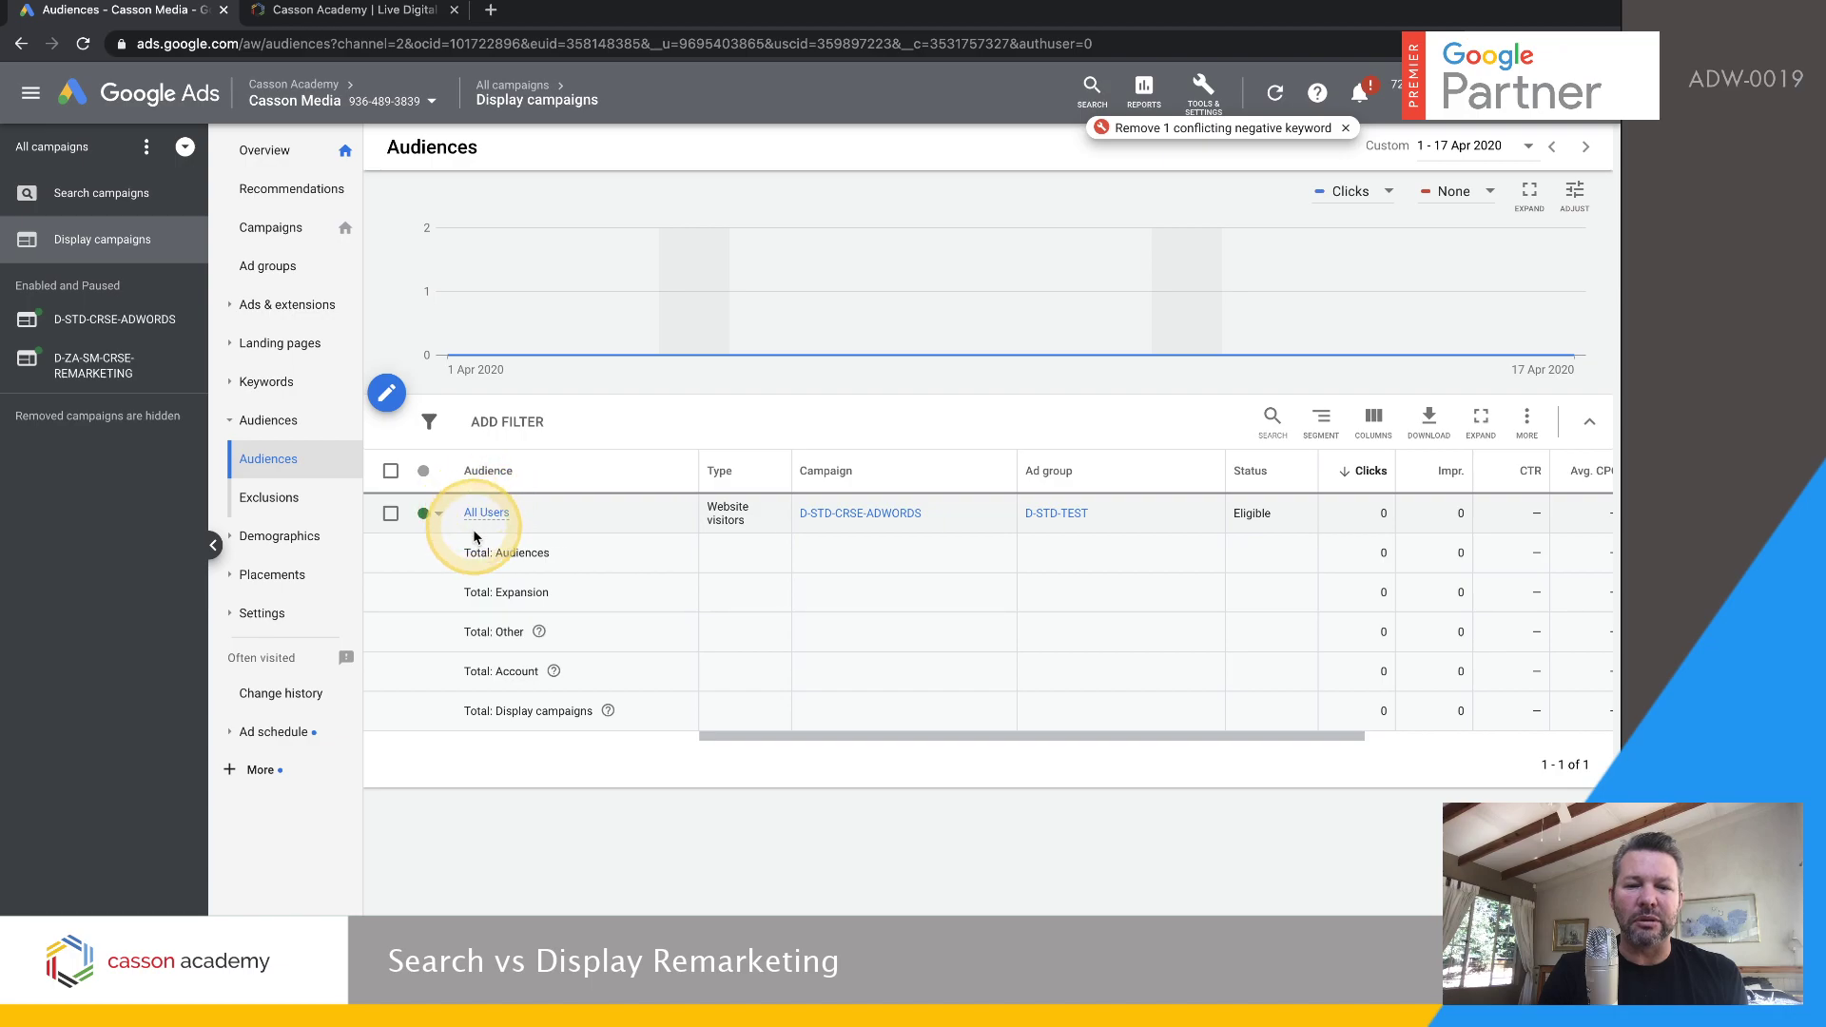
mouse_move(487, 517)
left_click(1226, 677)
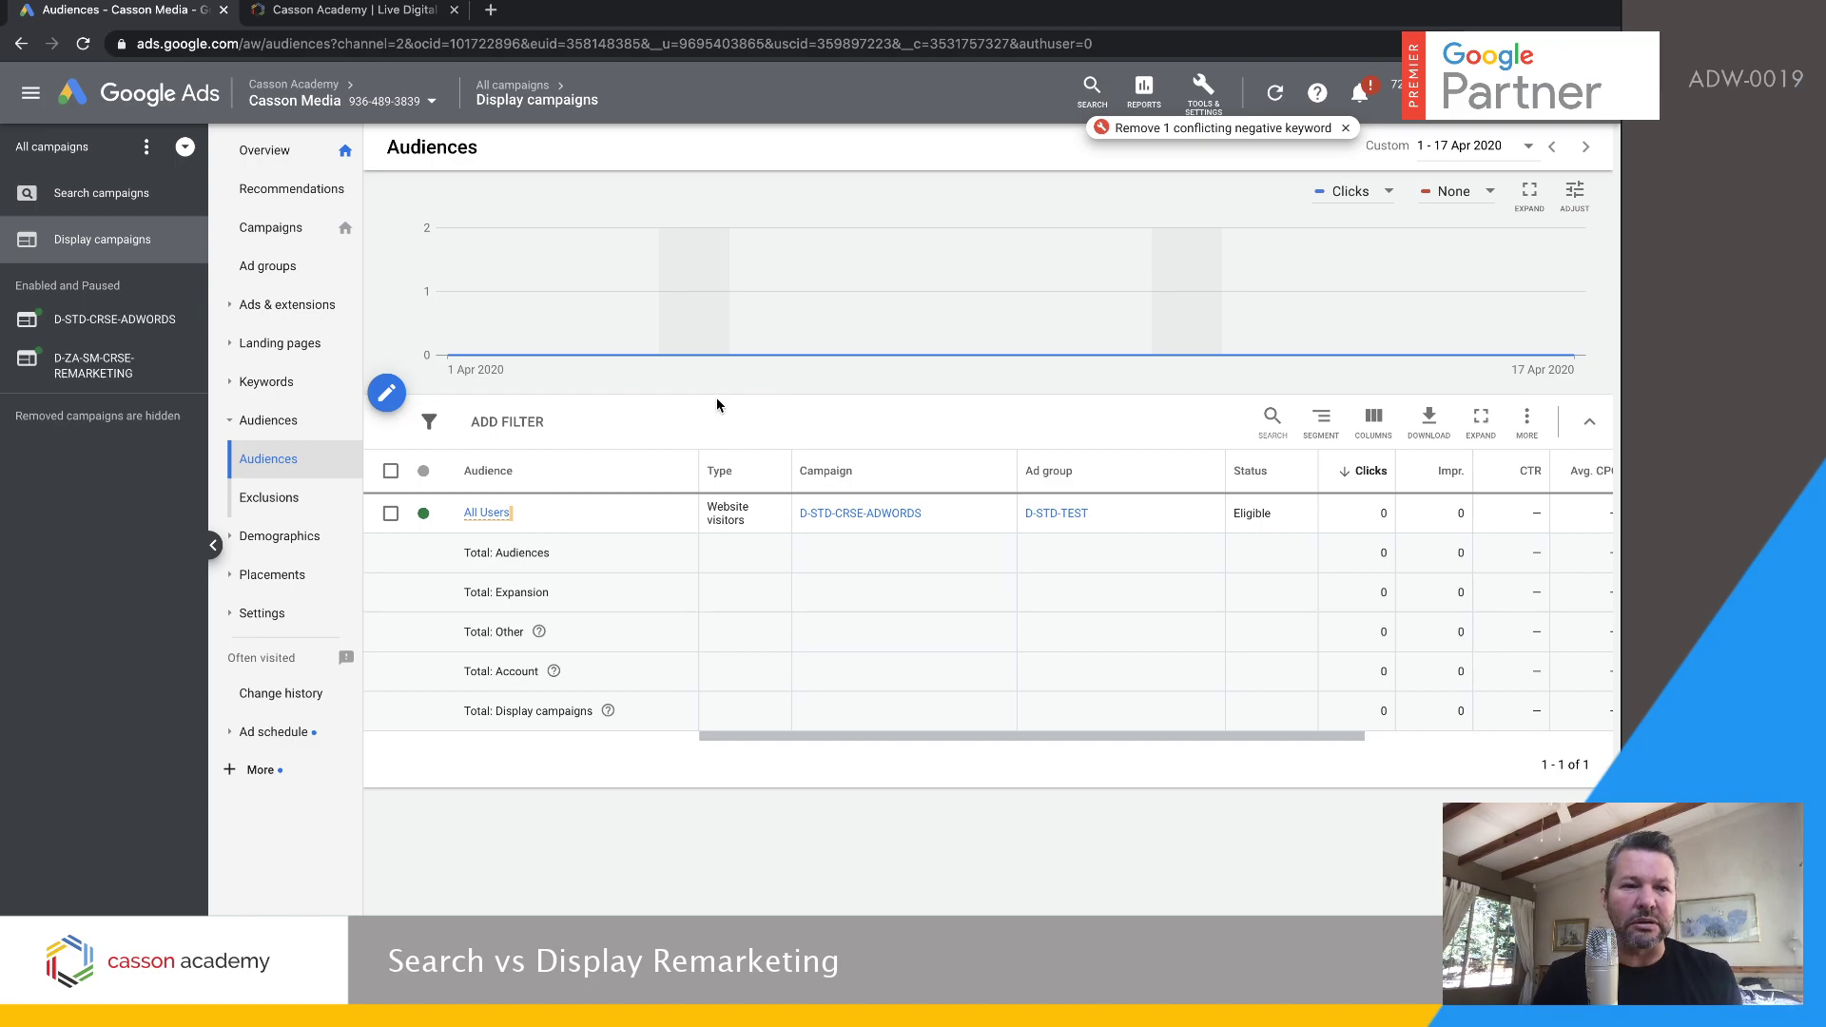
Open the search campaign S-GAU-ADWORDS-TRAINING and start adding audiences to it at campaign level
left_click(138, 195)
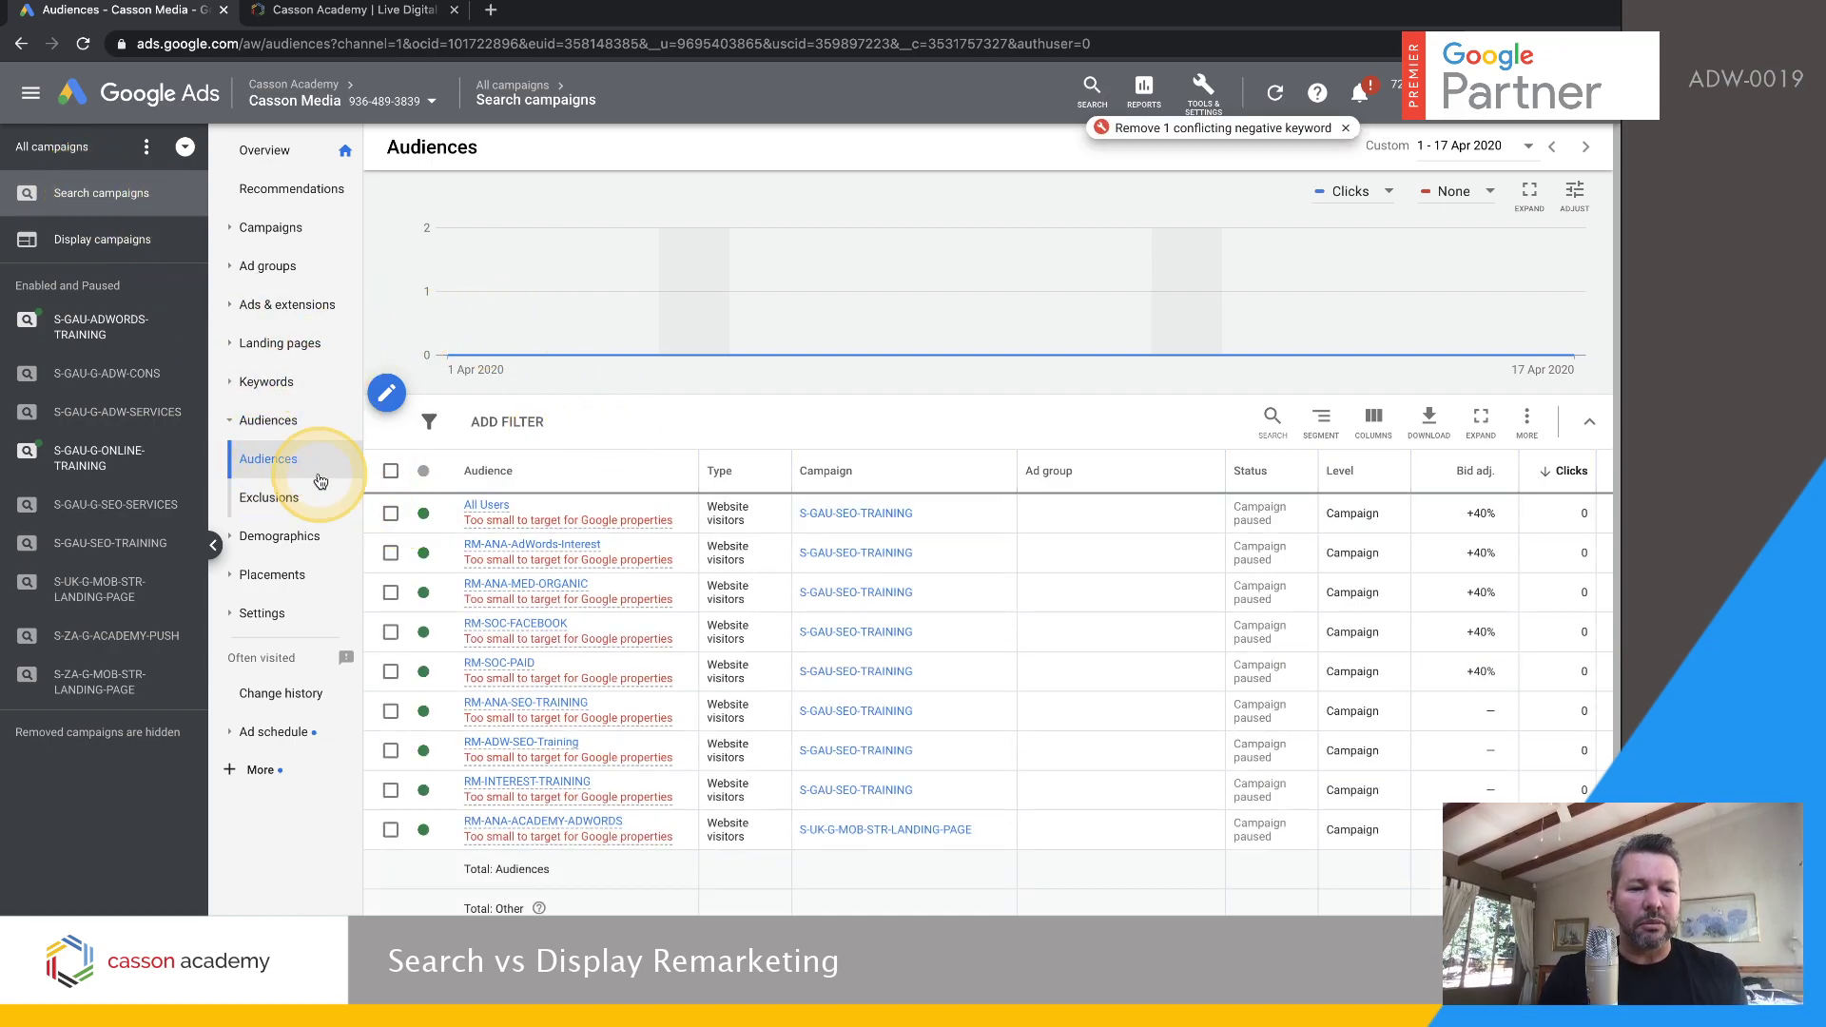
left_click(276, 229)
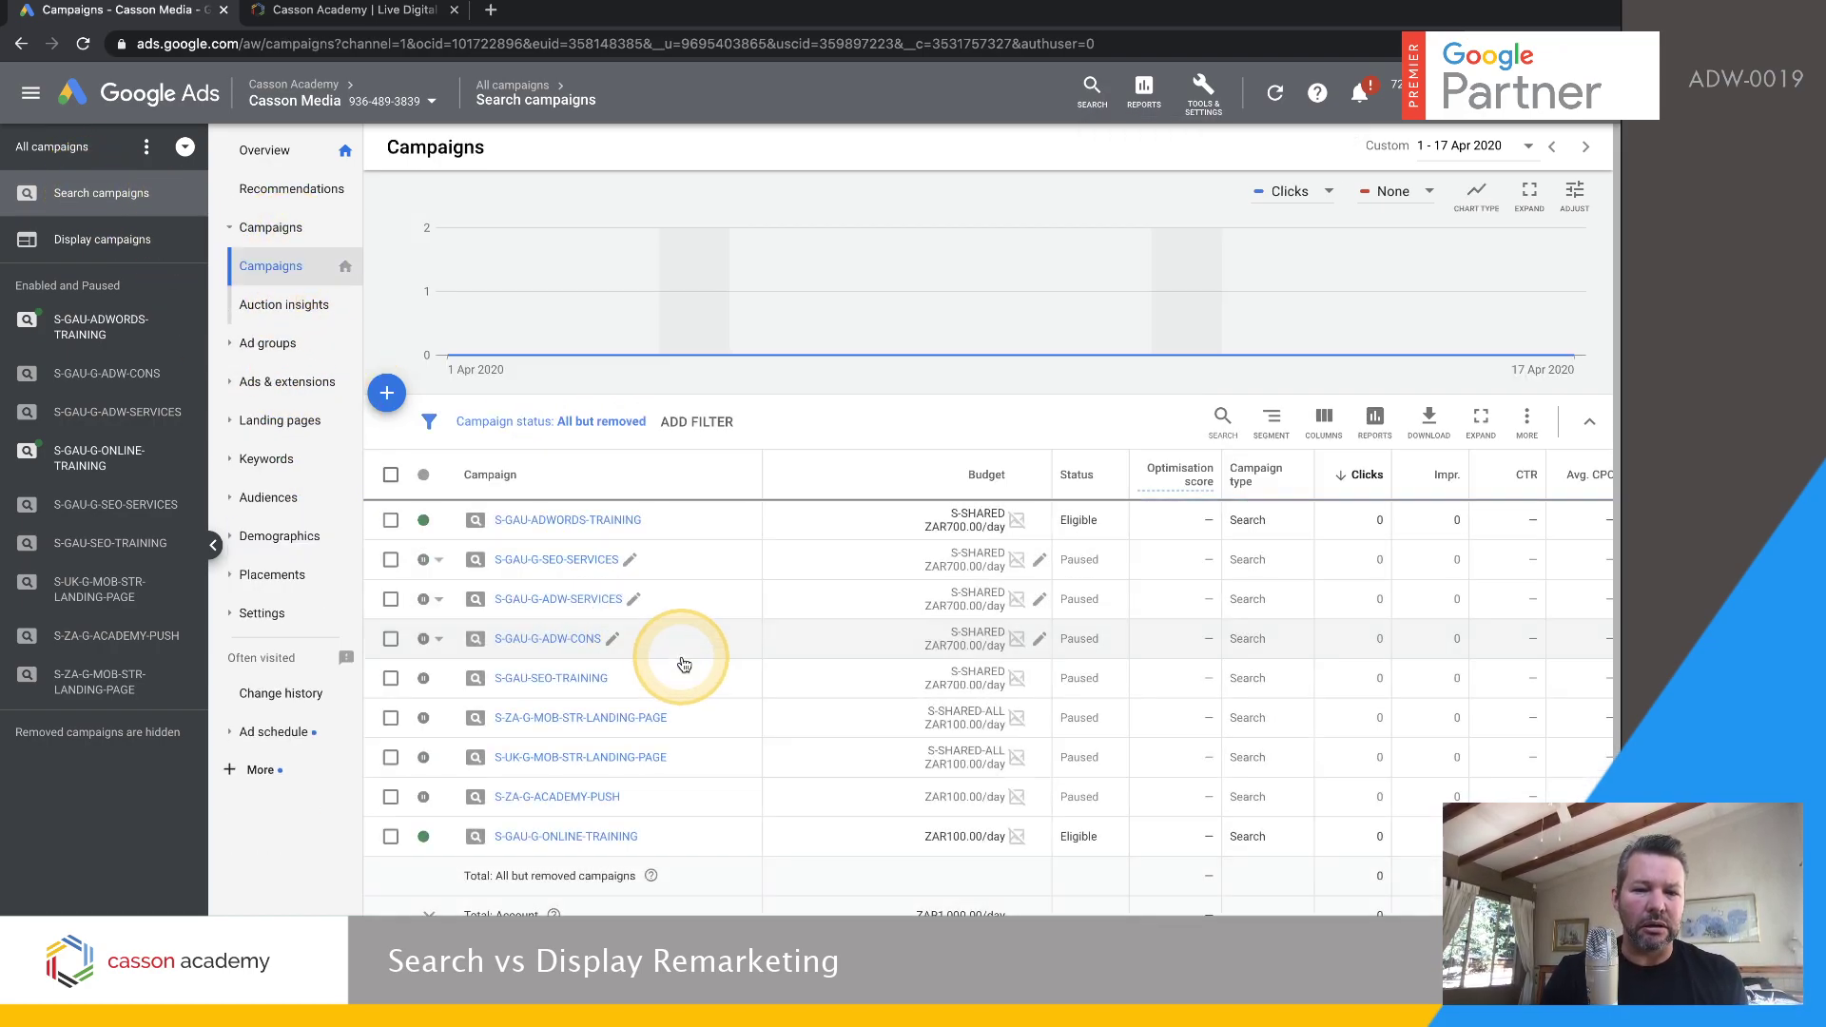
left_click(581, 522)
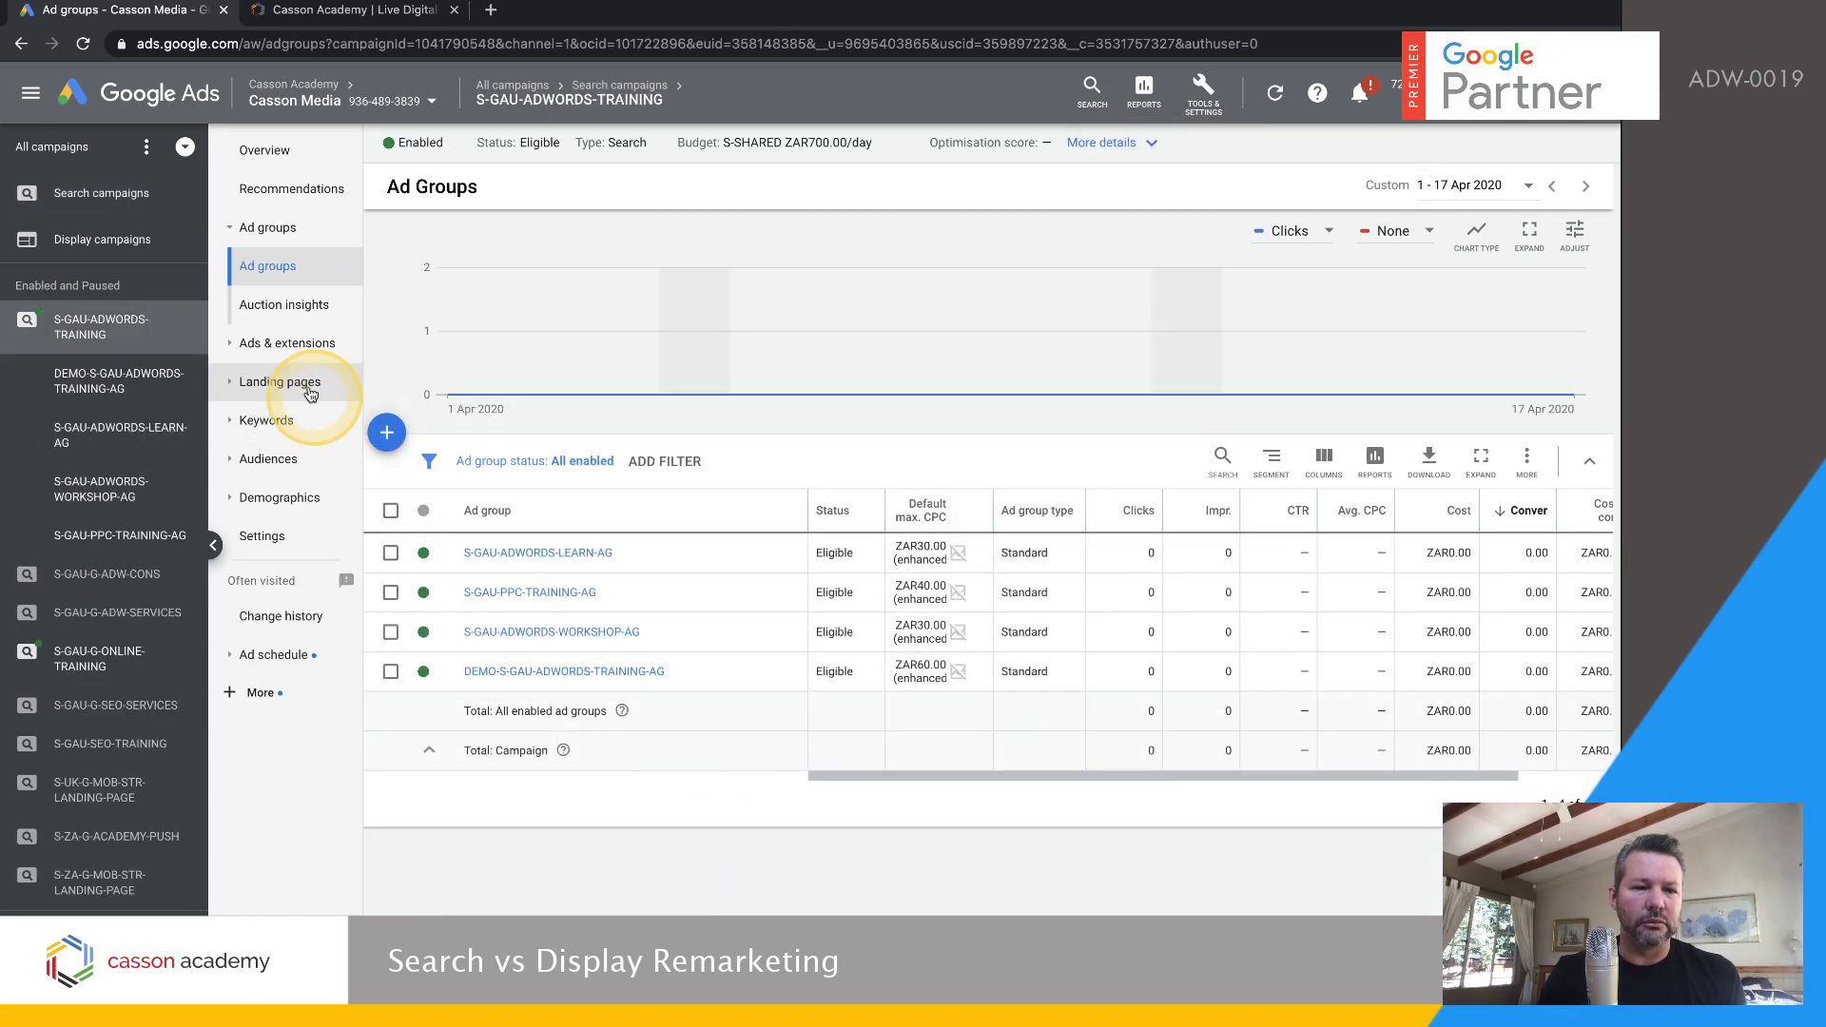
left_click(267, 459)
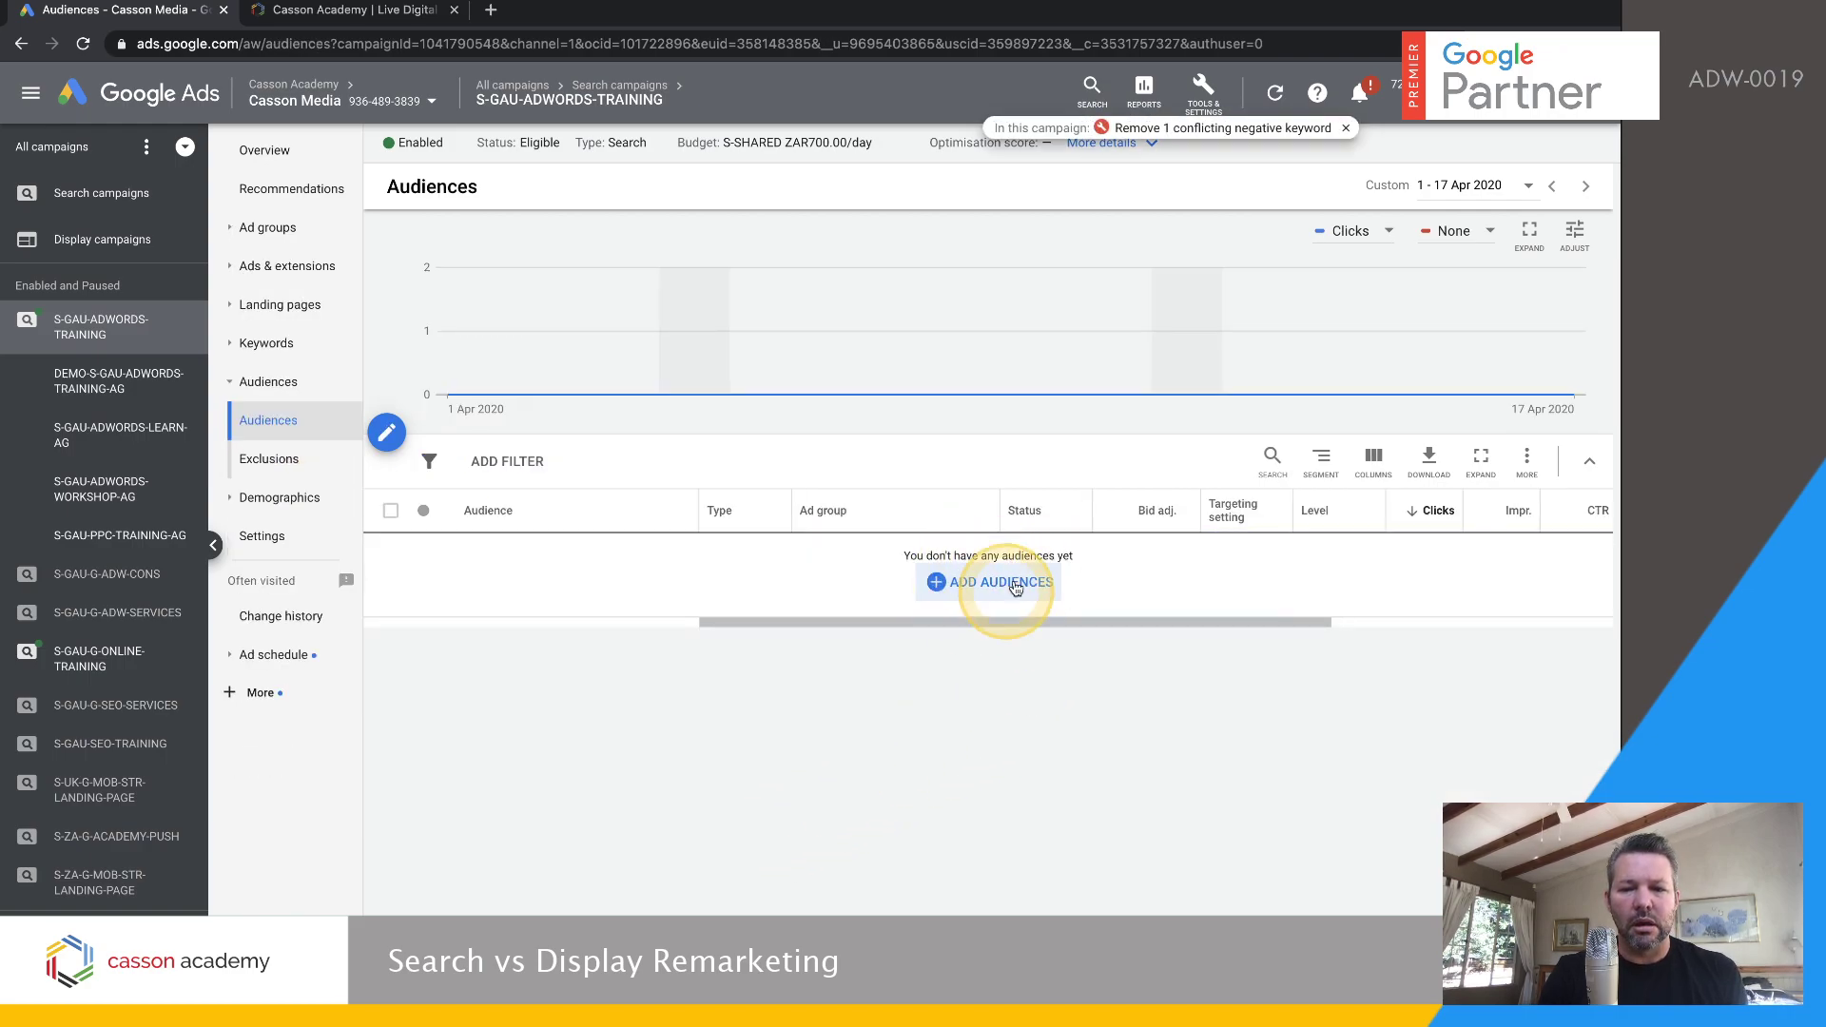
left_click(1010, 595)
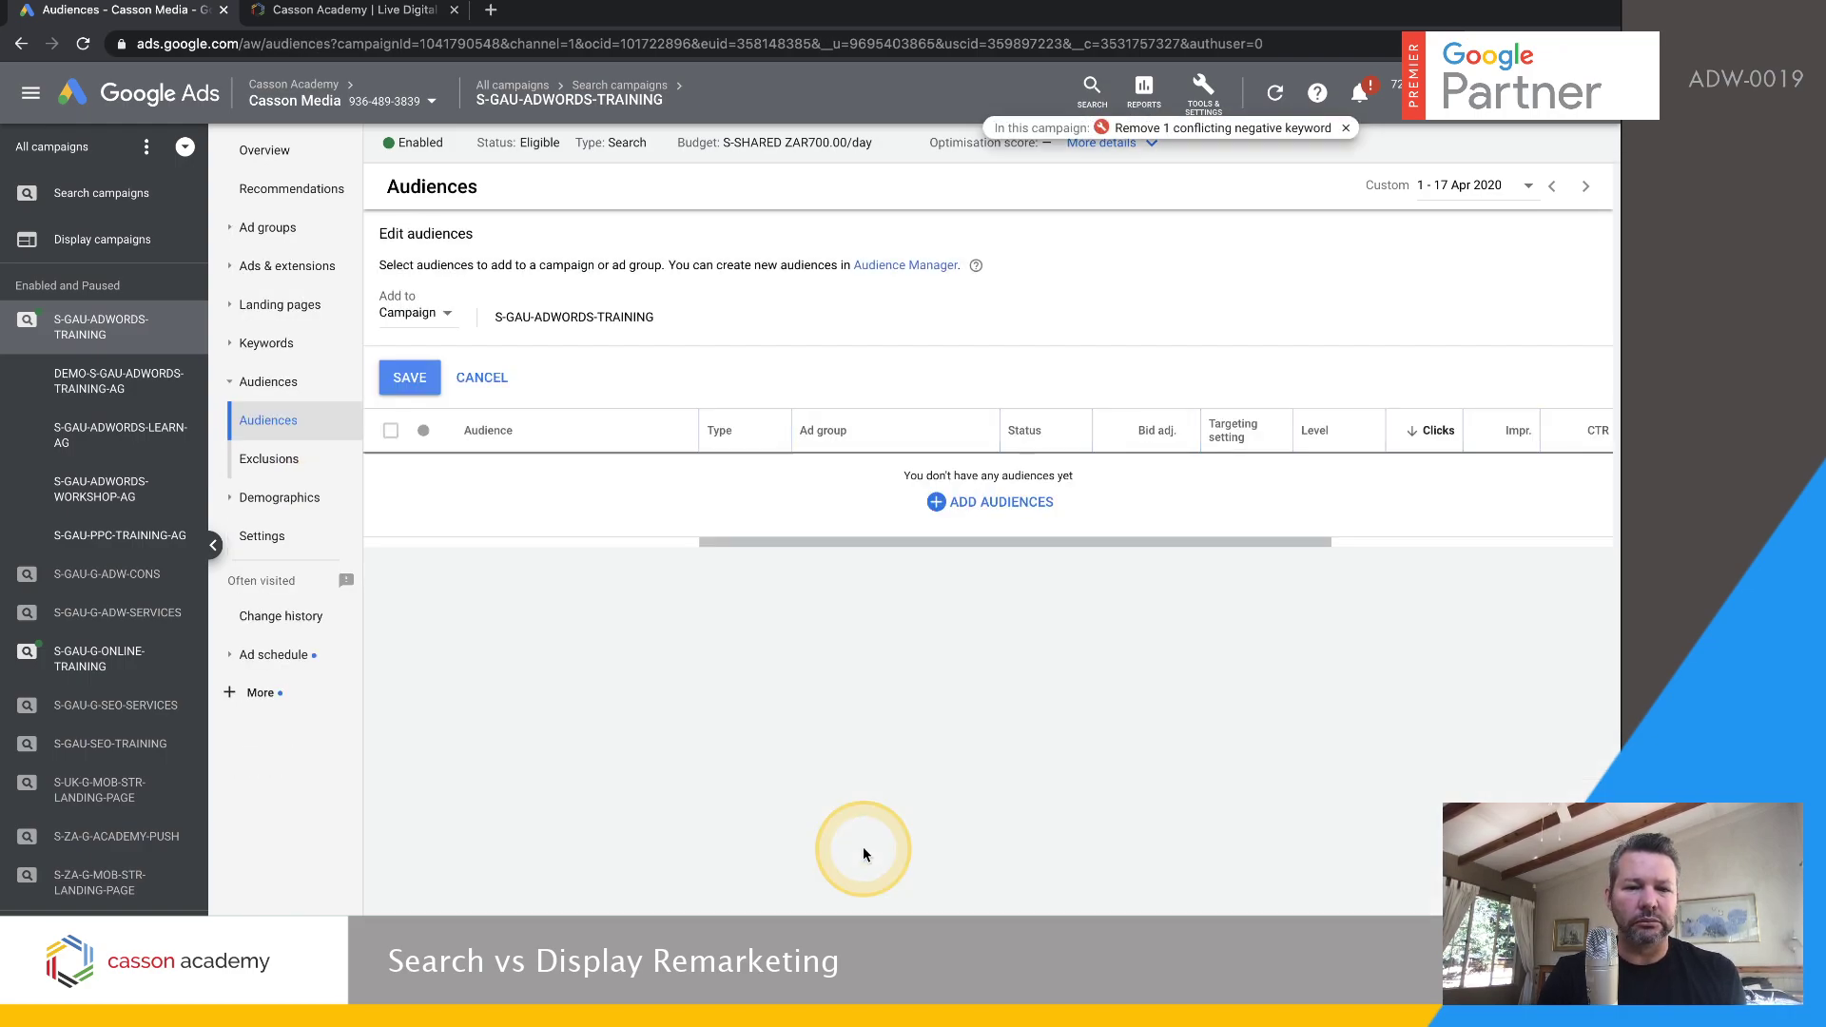
Select the All Users website visitors remarketing list for the search campaign with Observation kept, and view the list's details
scroll(395, 309, "down", 1)
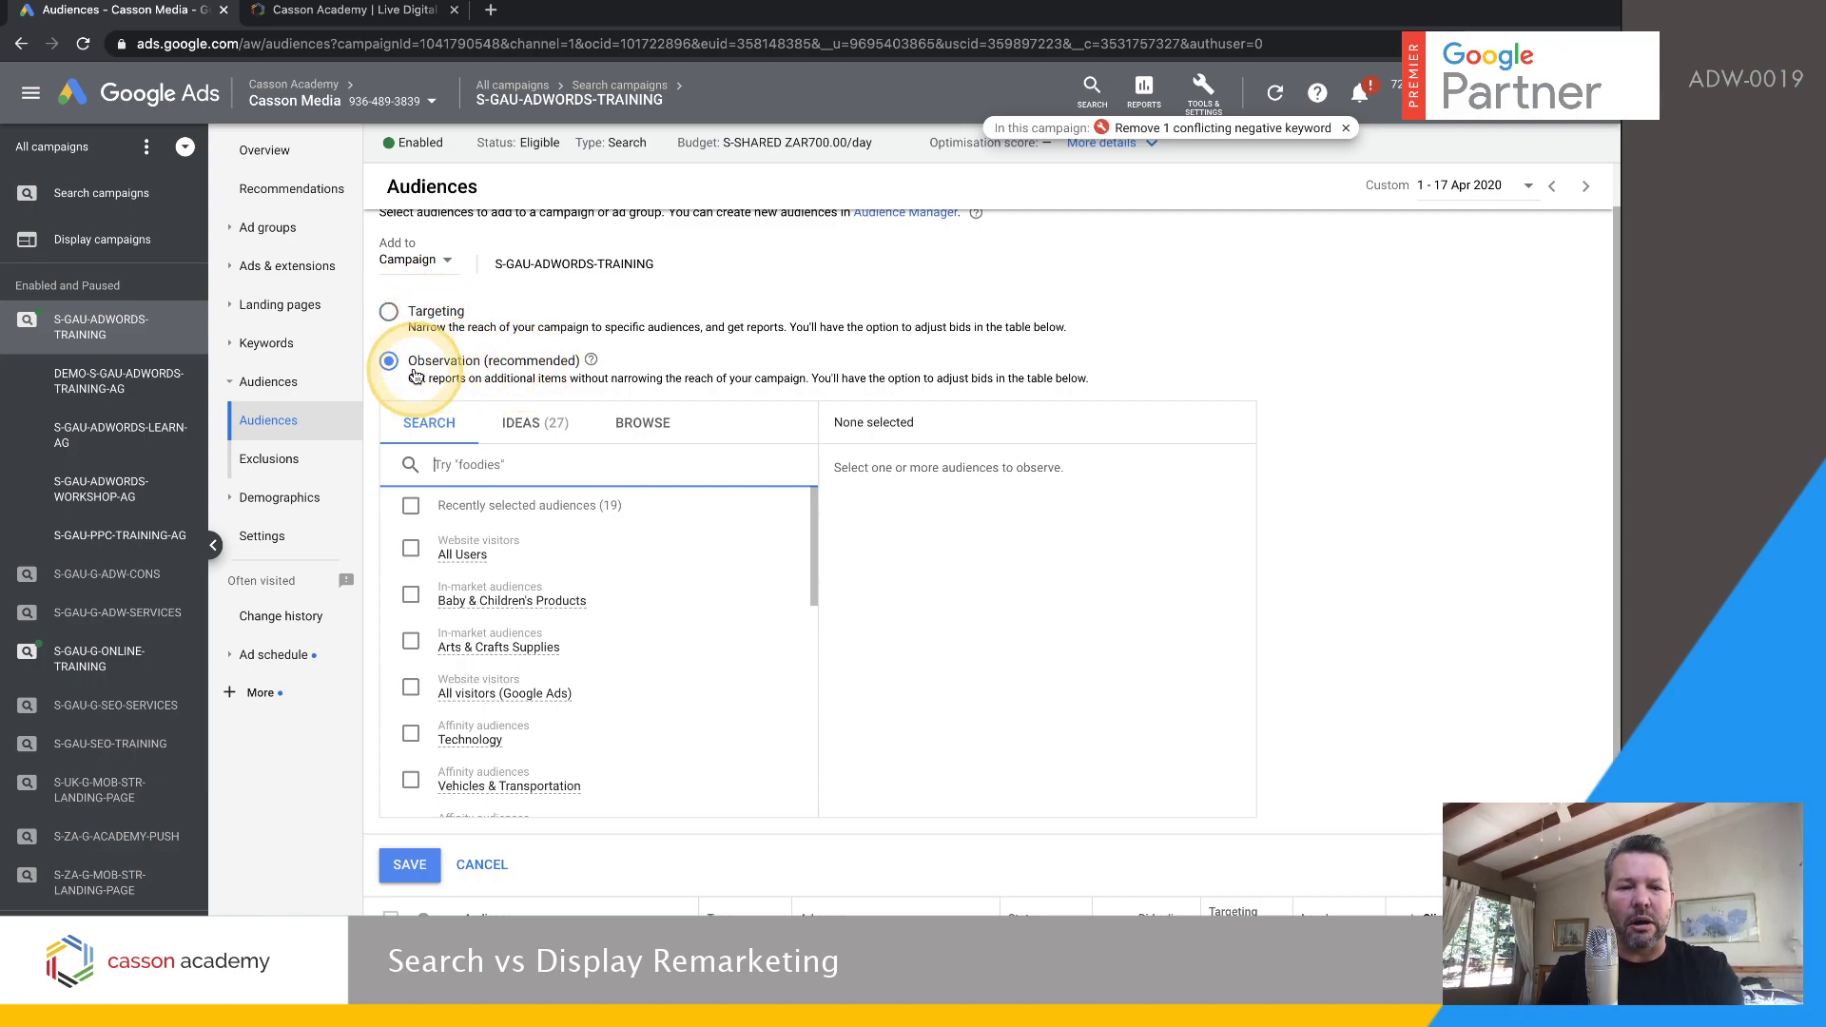
left_click(646, 435)
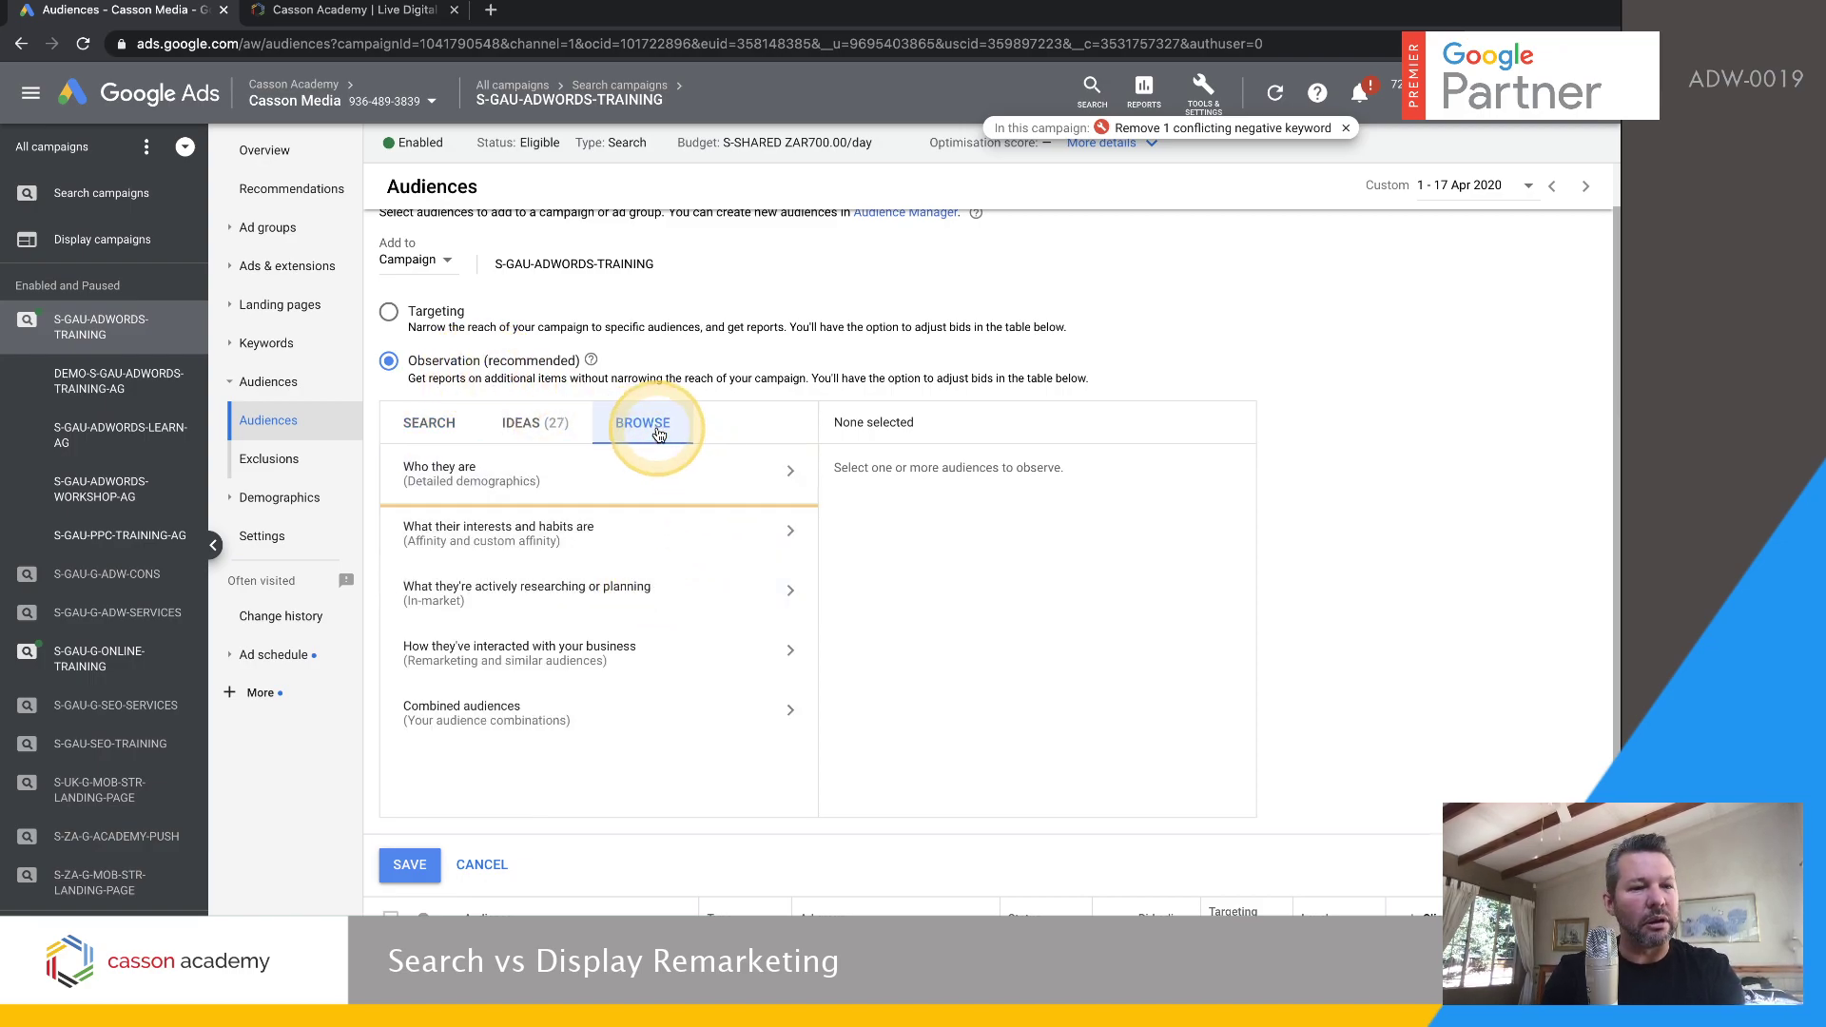
left_click(475, 655)
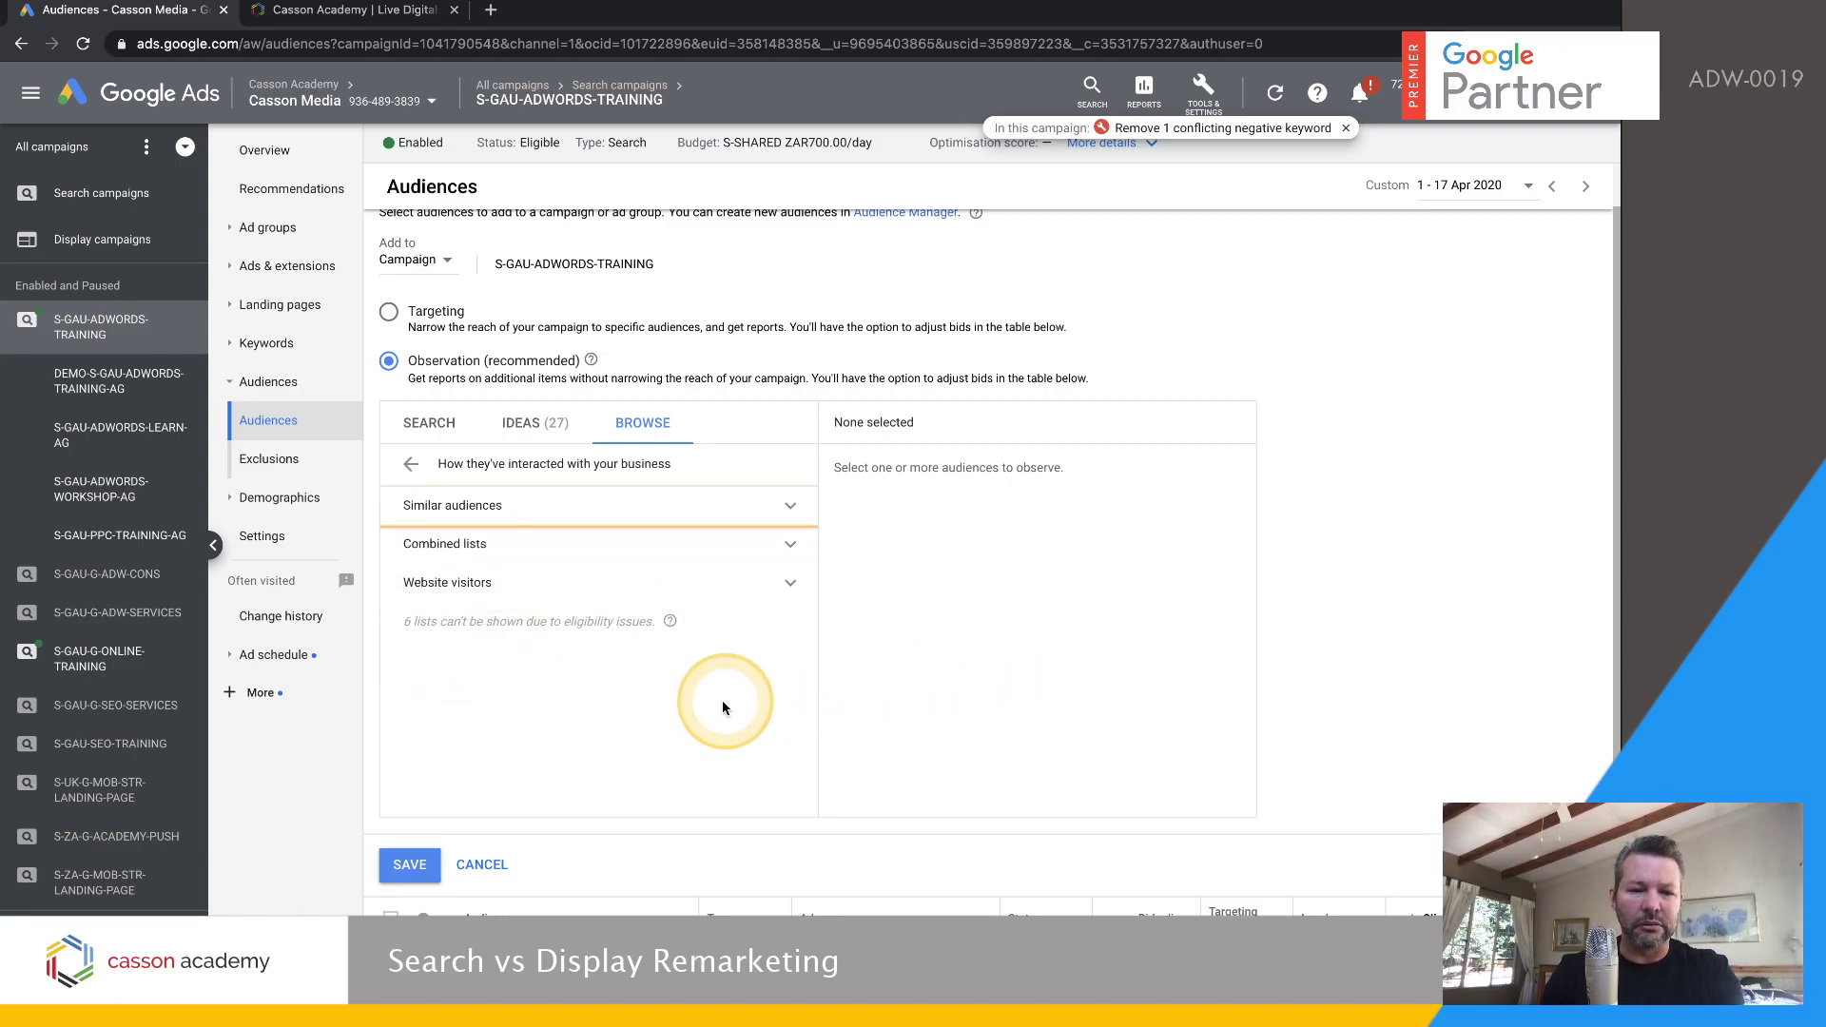
left_click(501, 583)
left_click(433, 619)
scroll(640, 704, "down", 2)
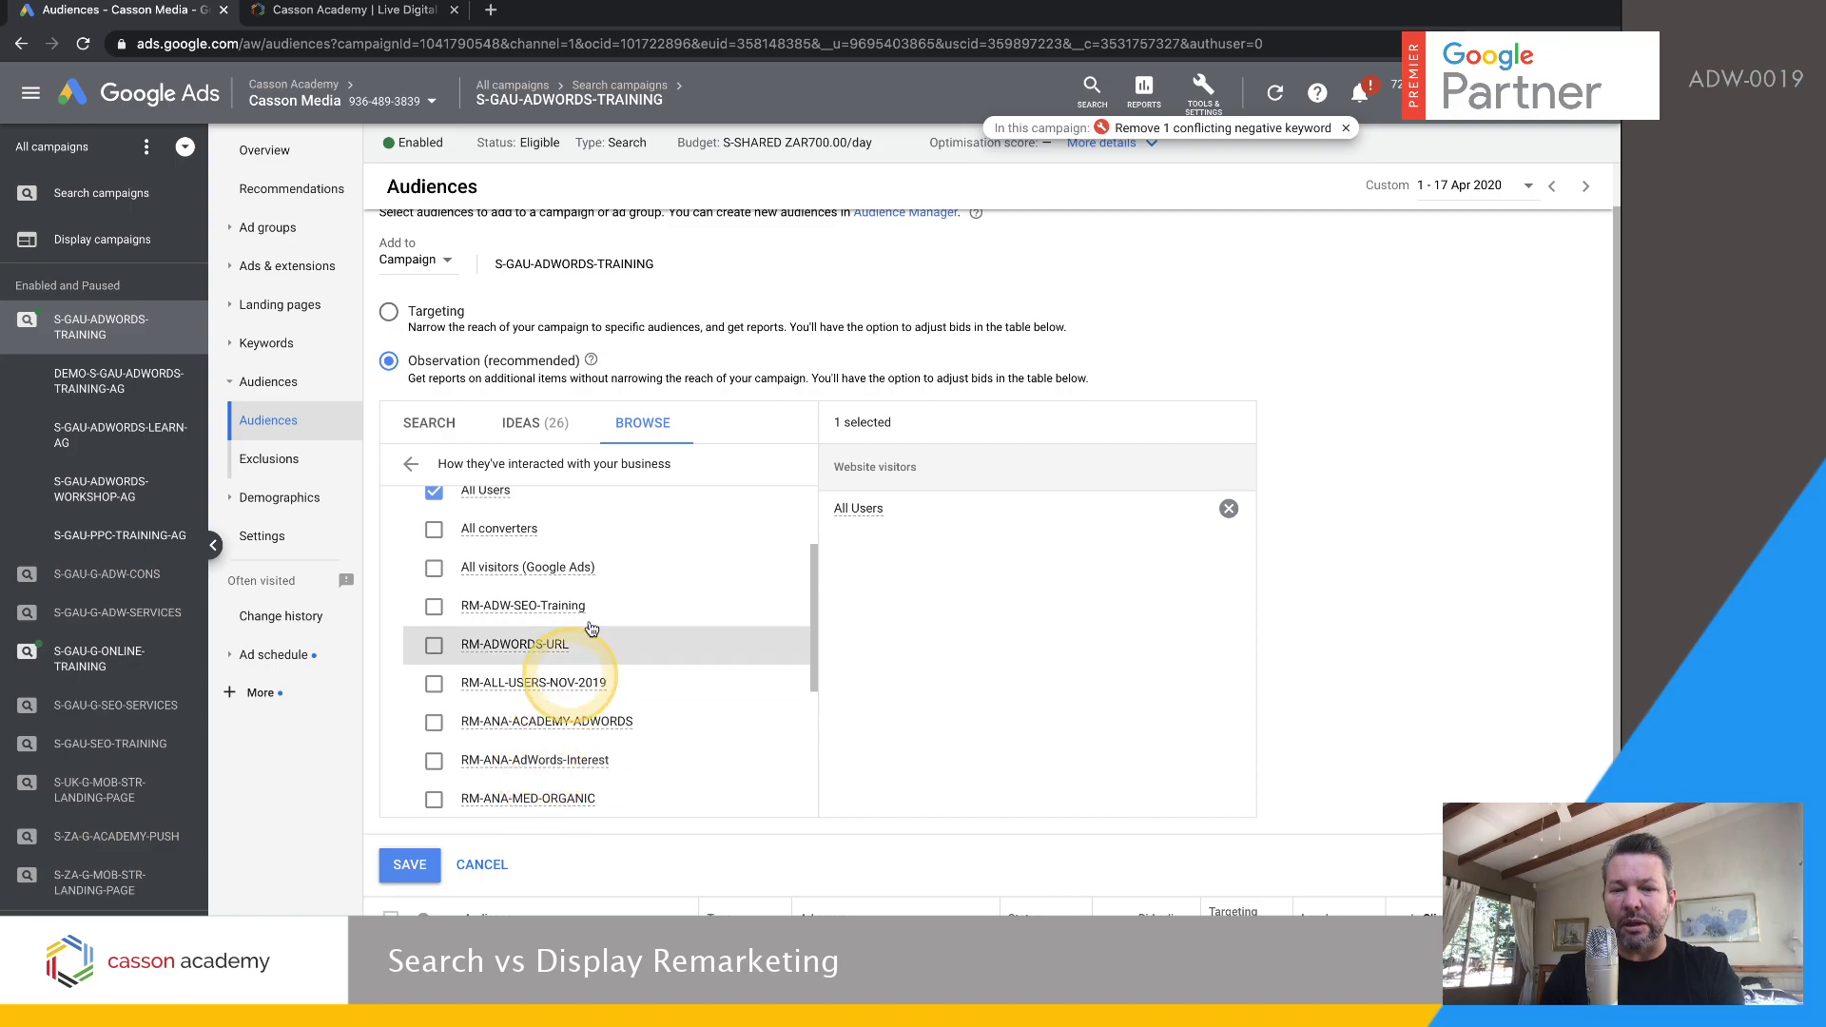
scroll(590, 713, "up", 1)
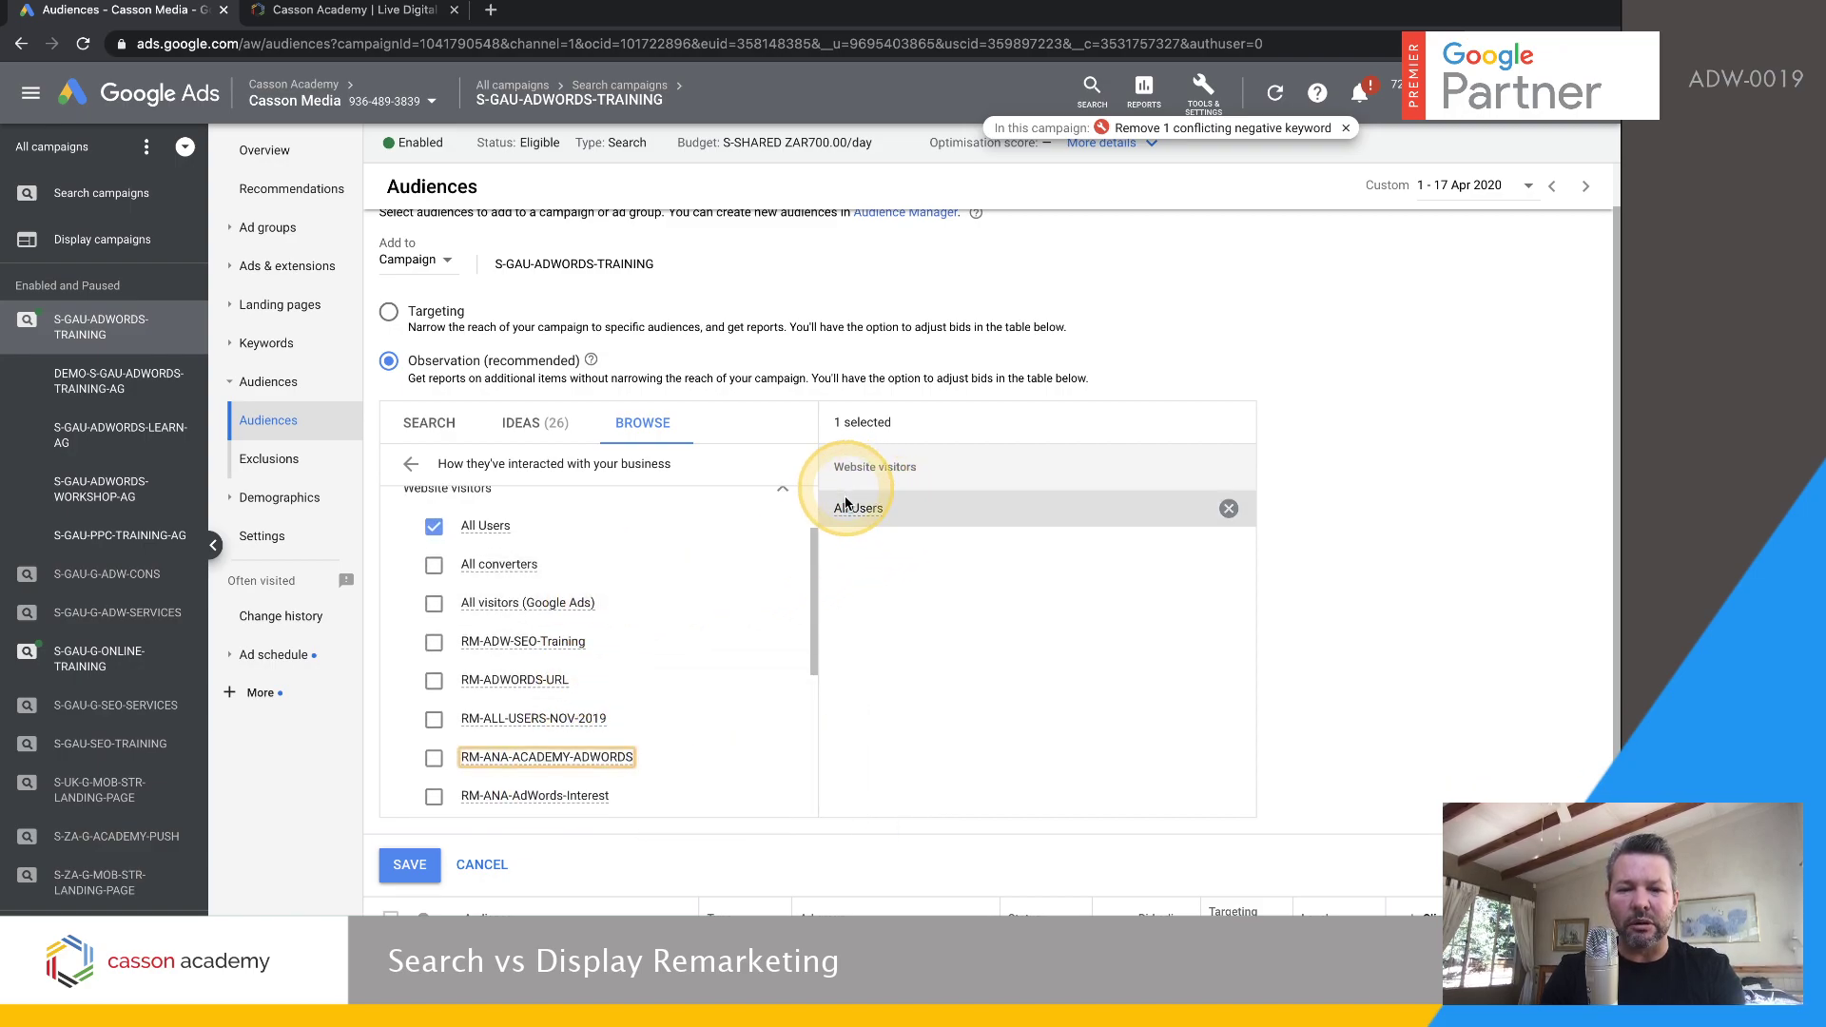
scroll(514, 761, "down", 3)
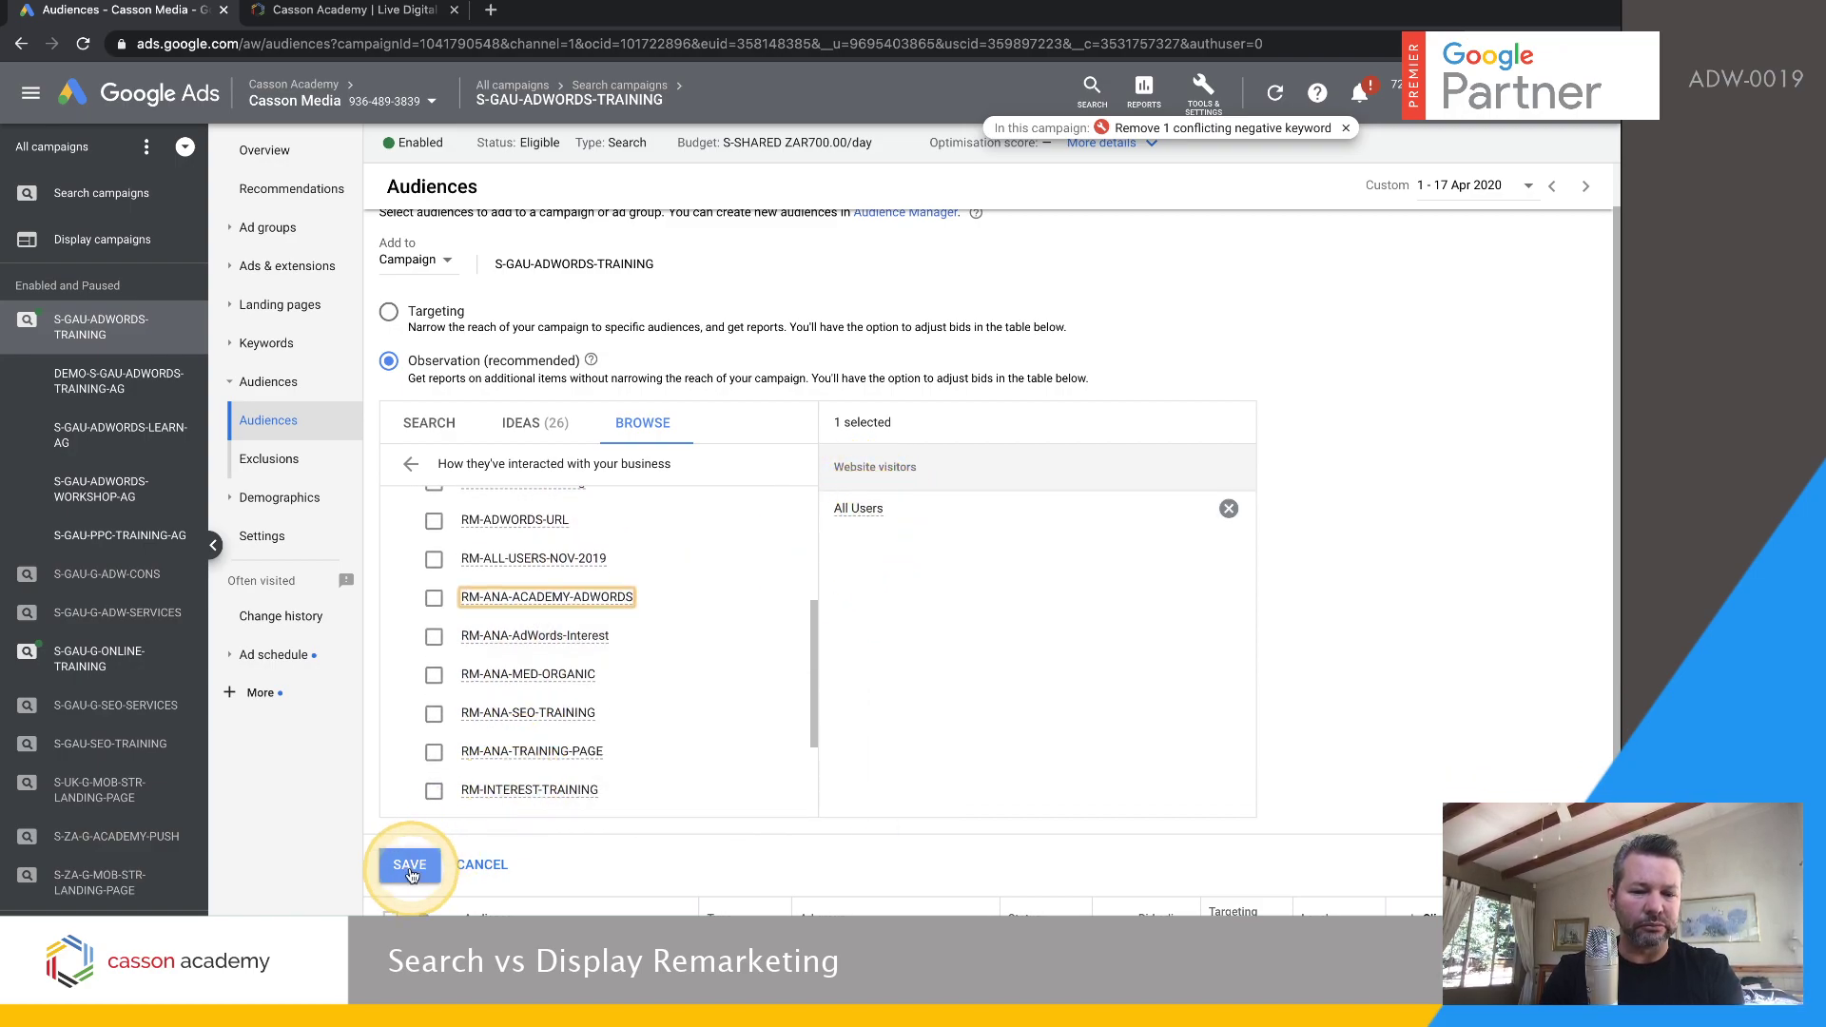
left_click(693, 864)
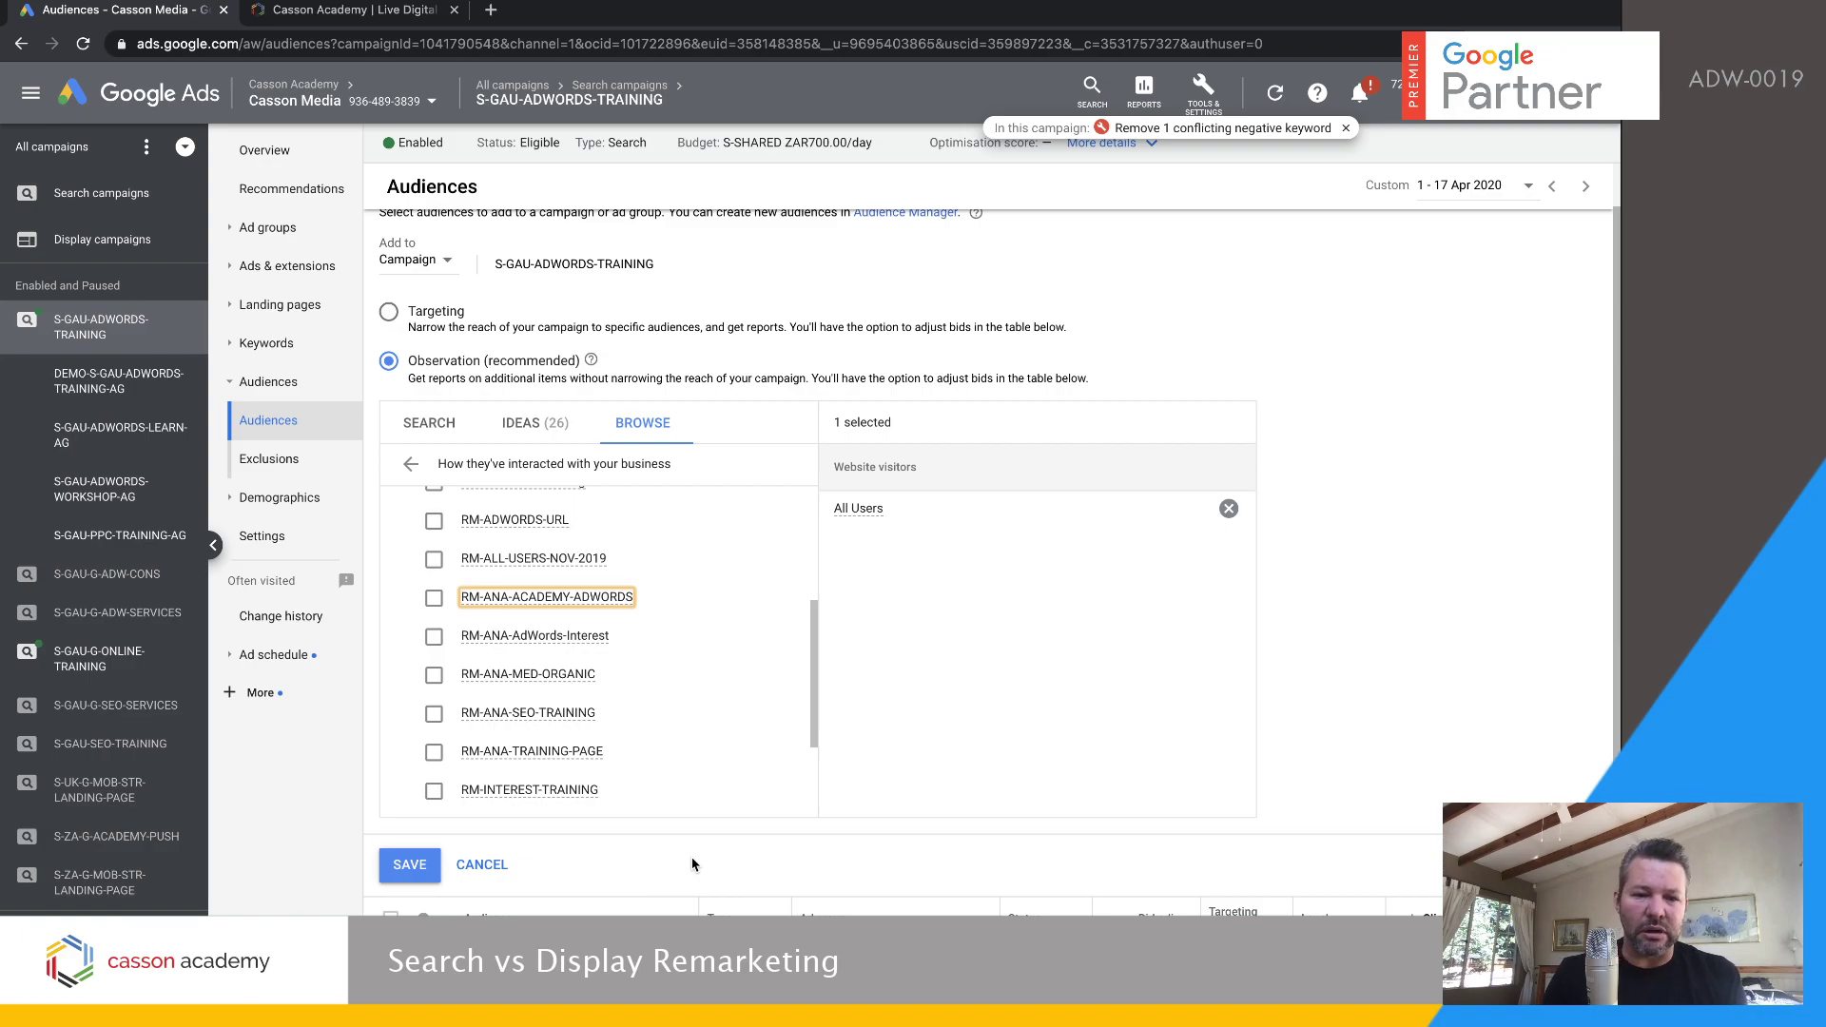
mouse_move(521, 727)
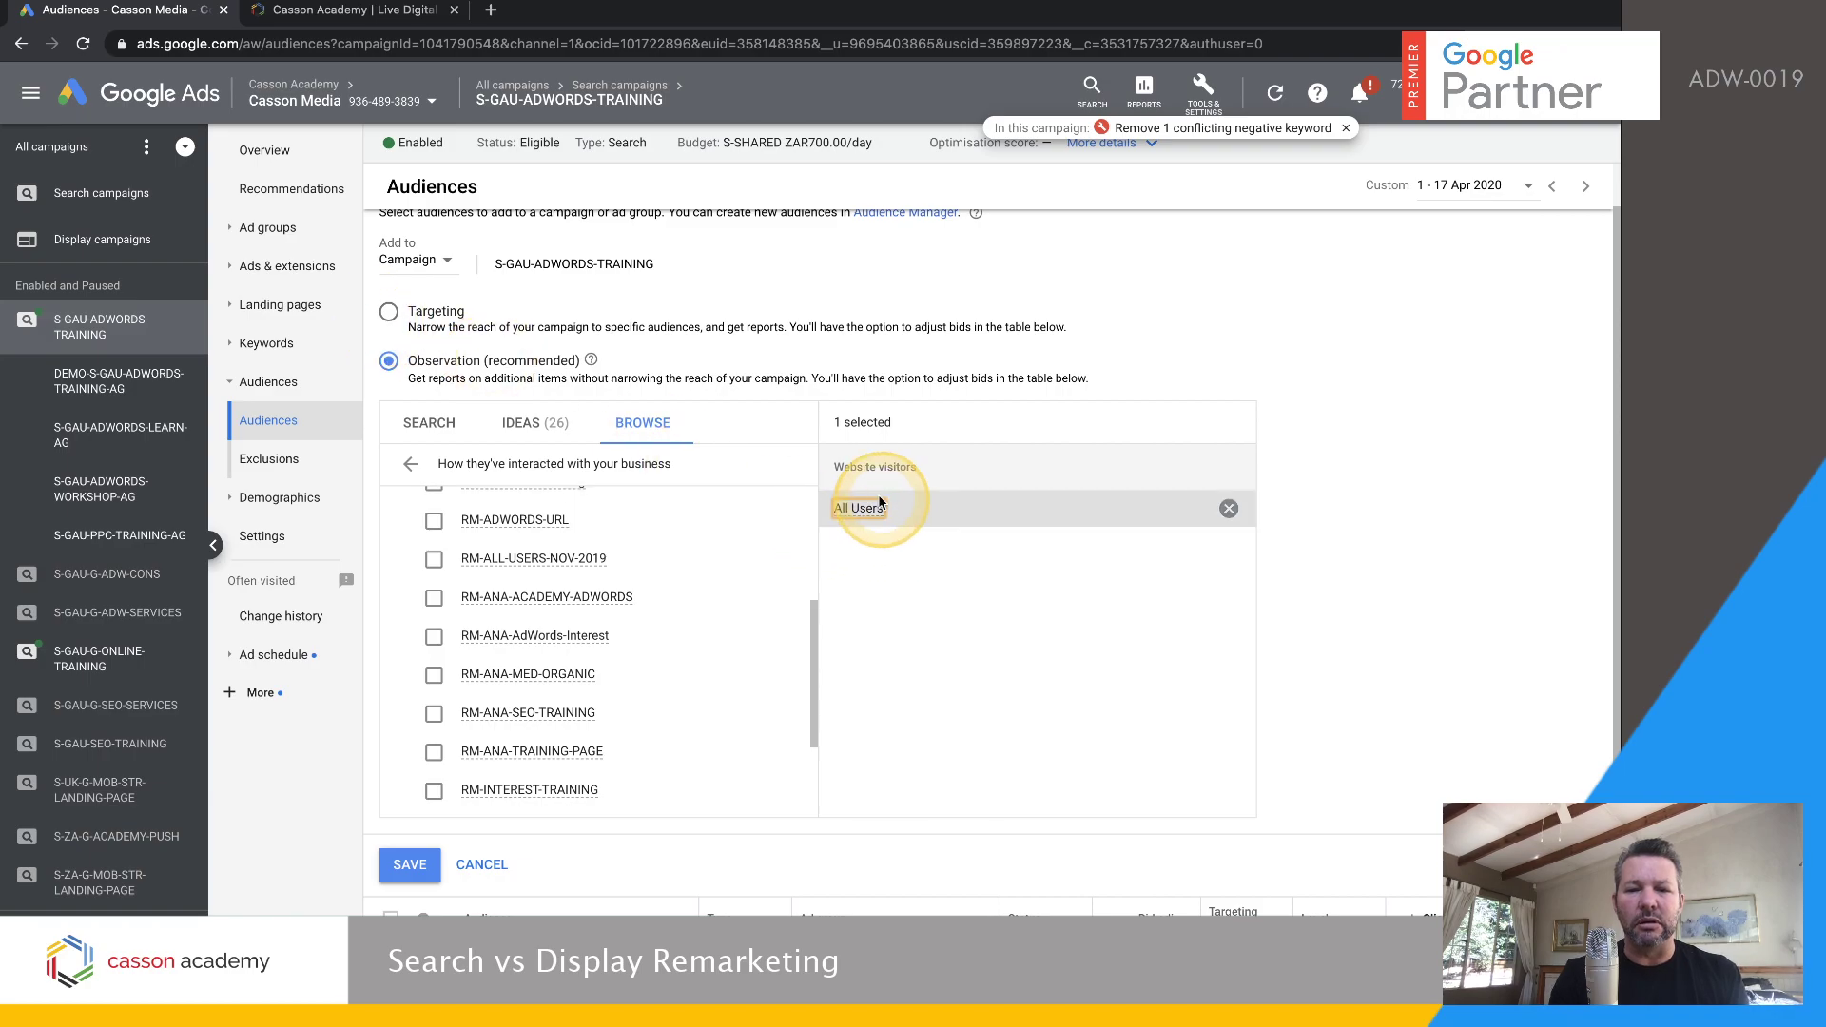
mouse_move(871, 514)
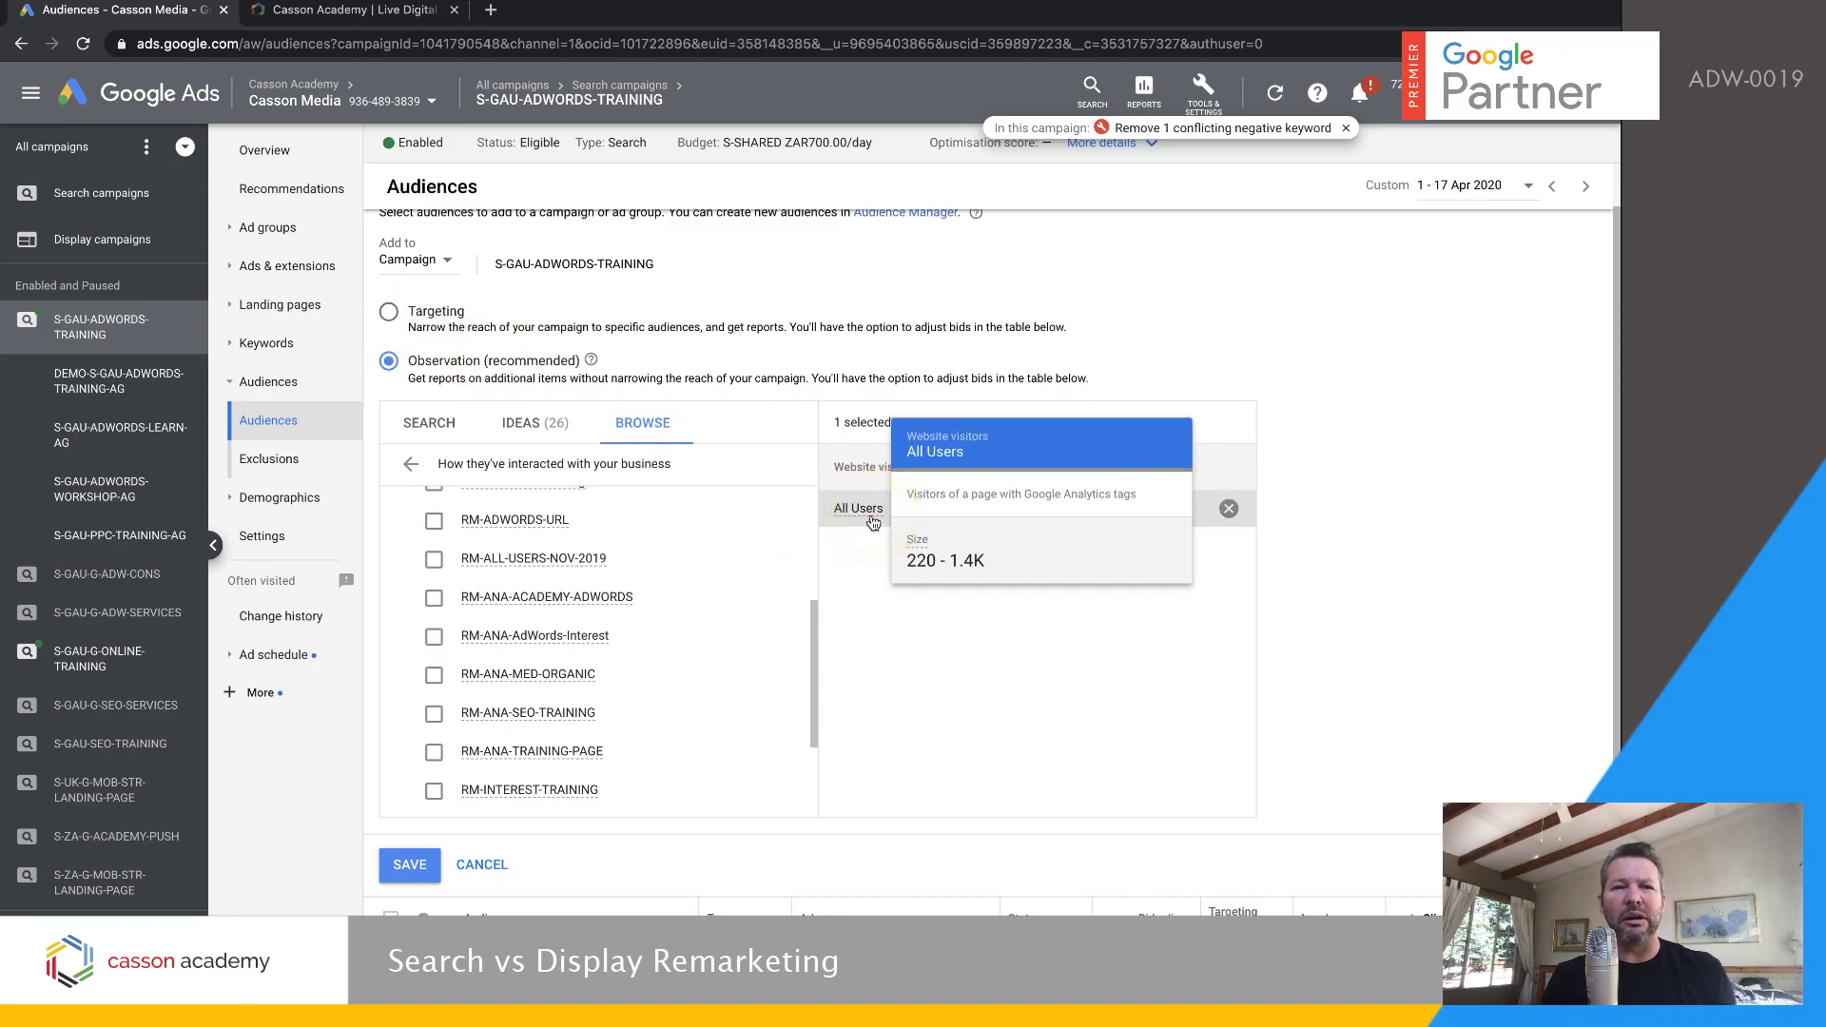
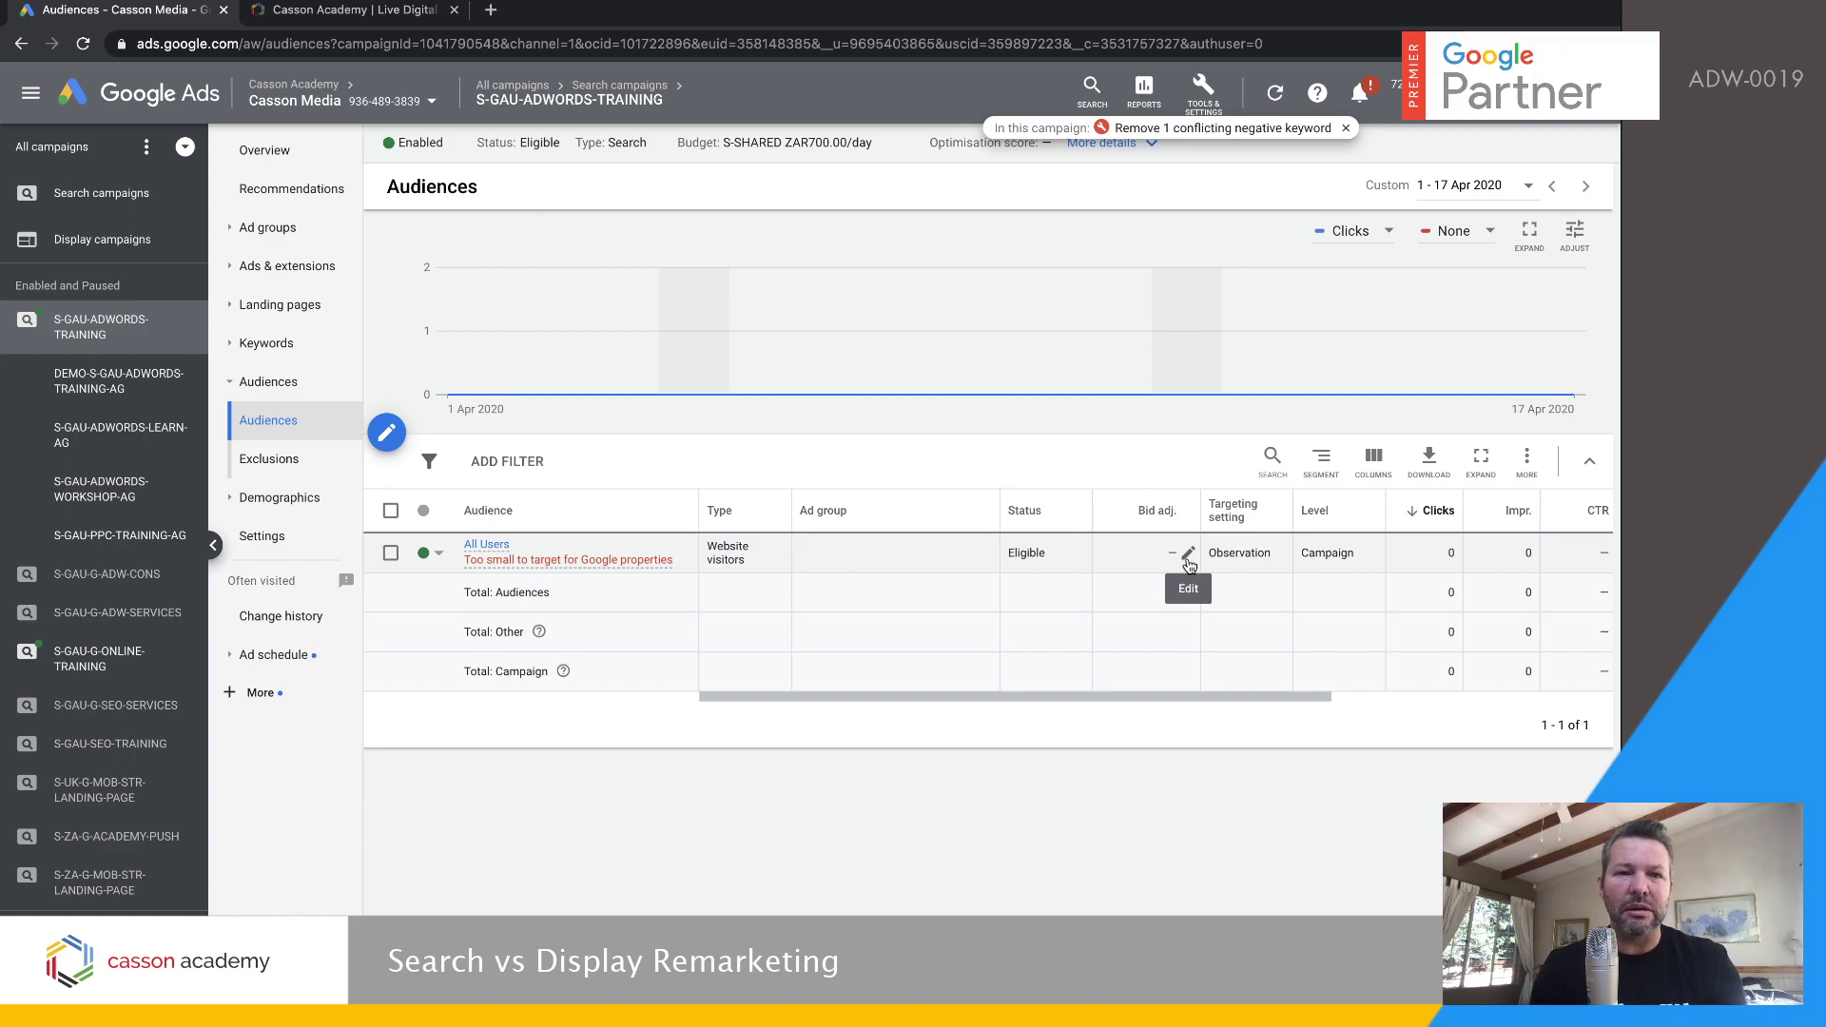
Search Google for "drones for hire" in a new browser tab and highlight the search phrase
left_click(493, 11)
left_click(505, 43)
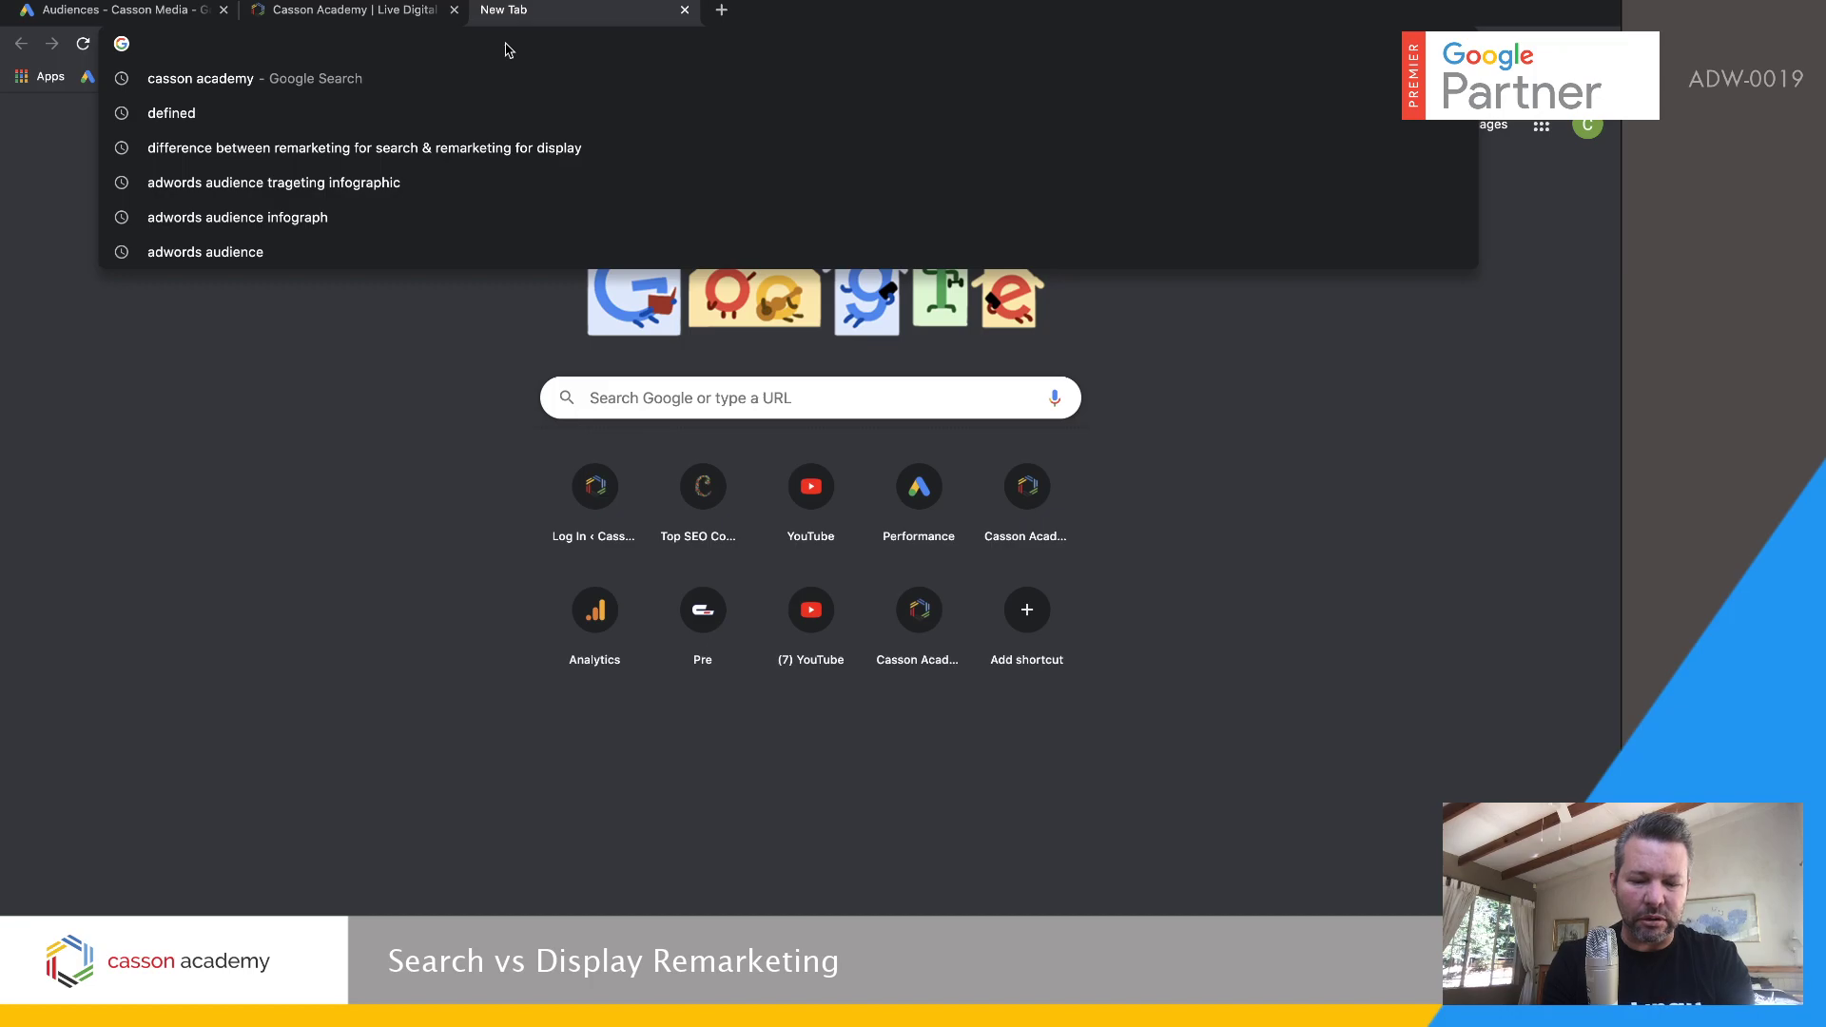
type("drones ")
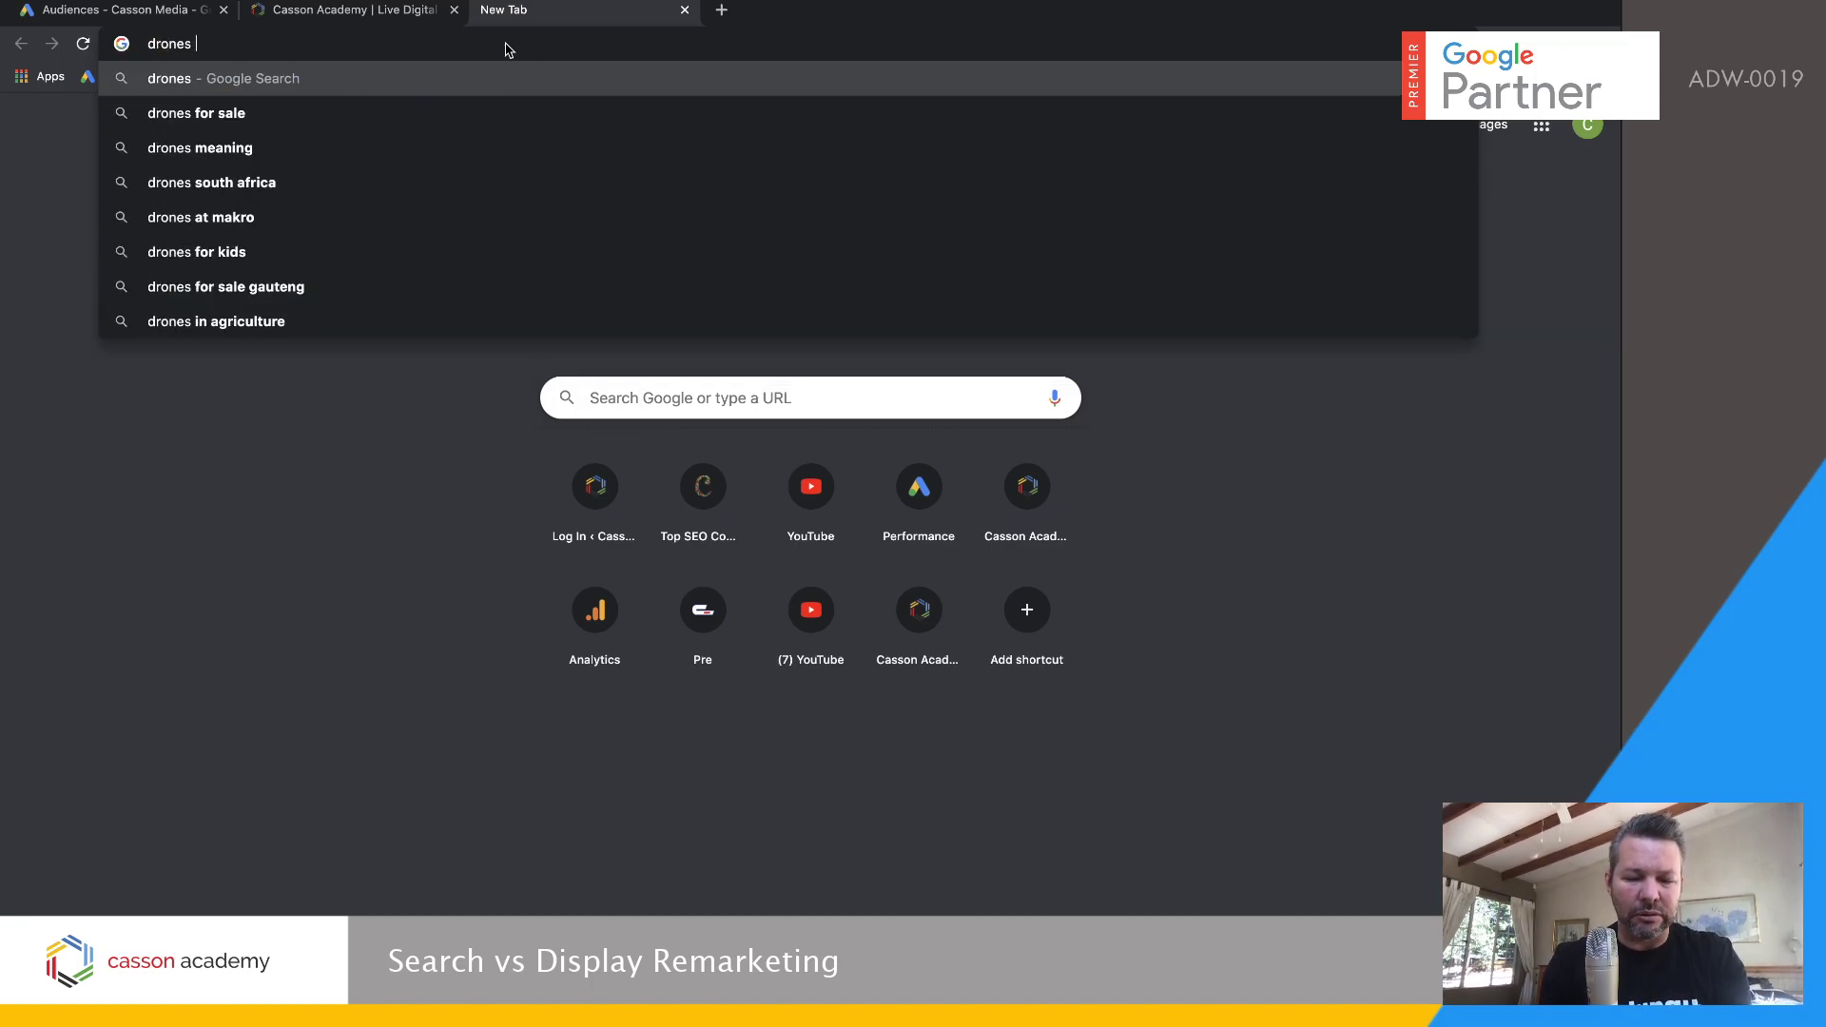
type("for hire")
left_click(509, 78)
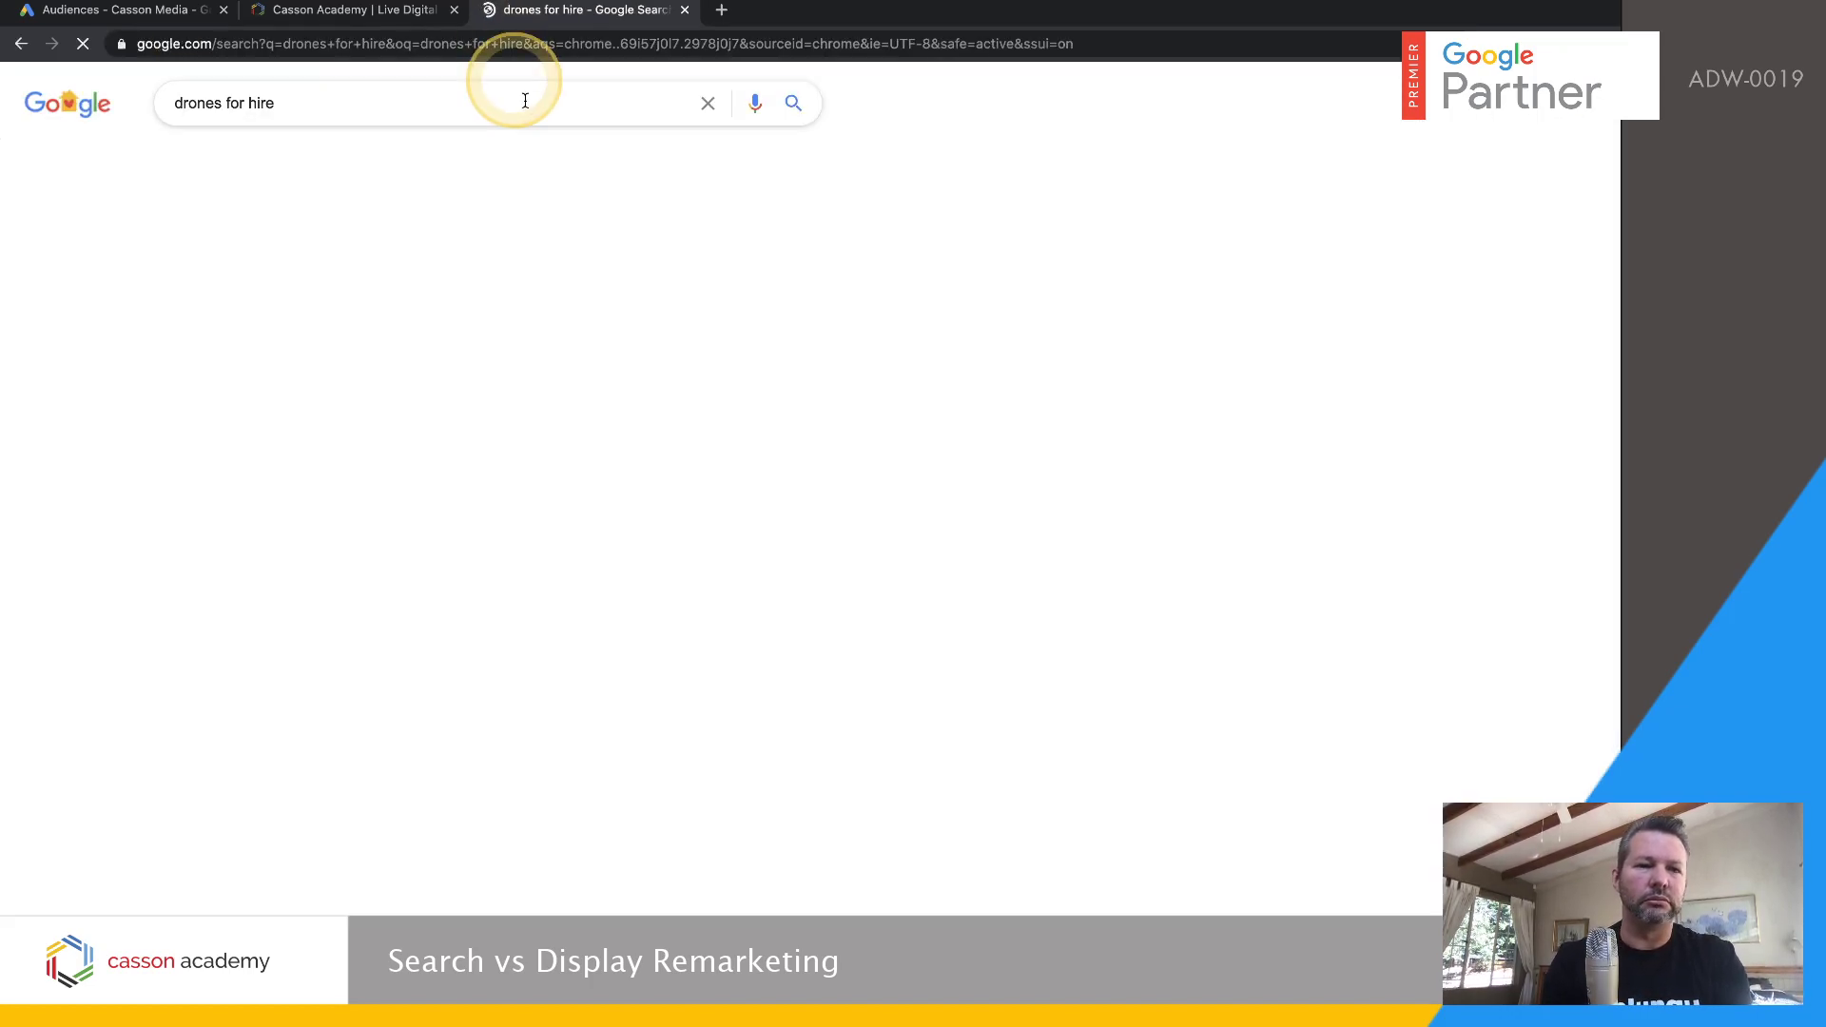
left_click(297, 102)
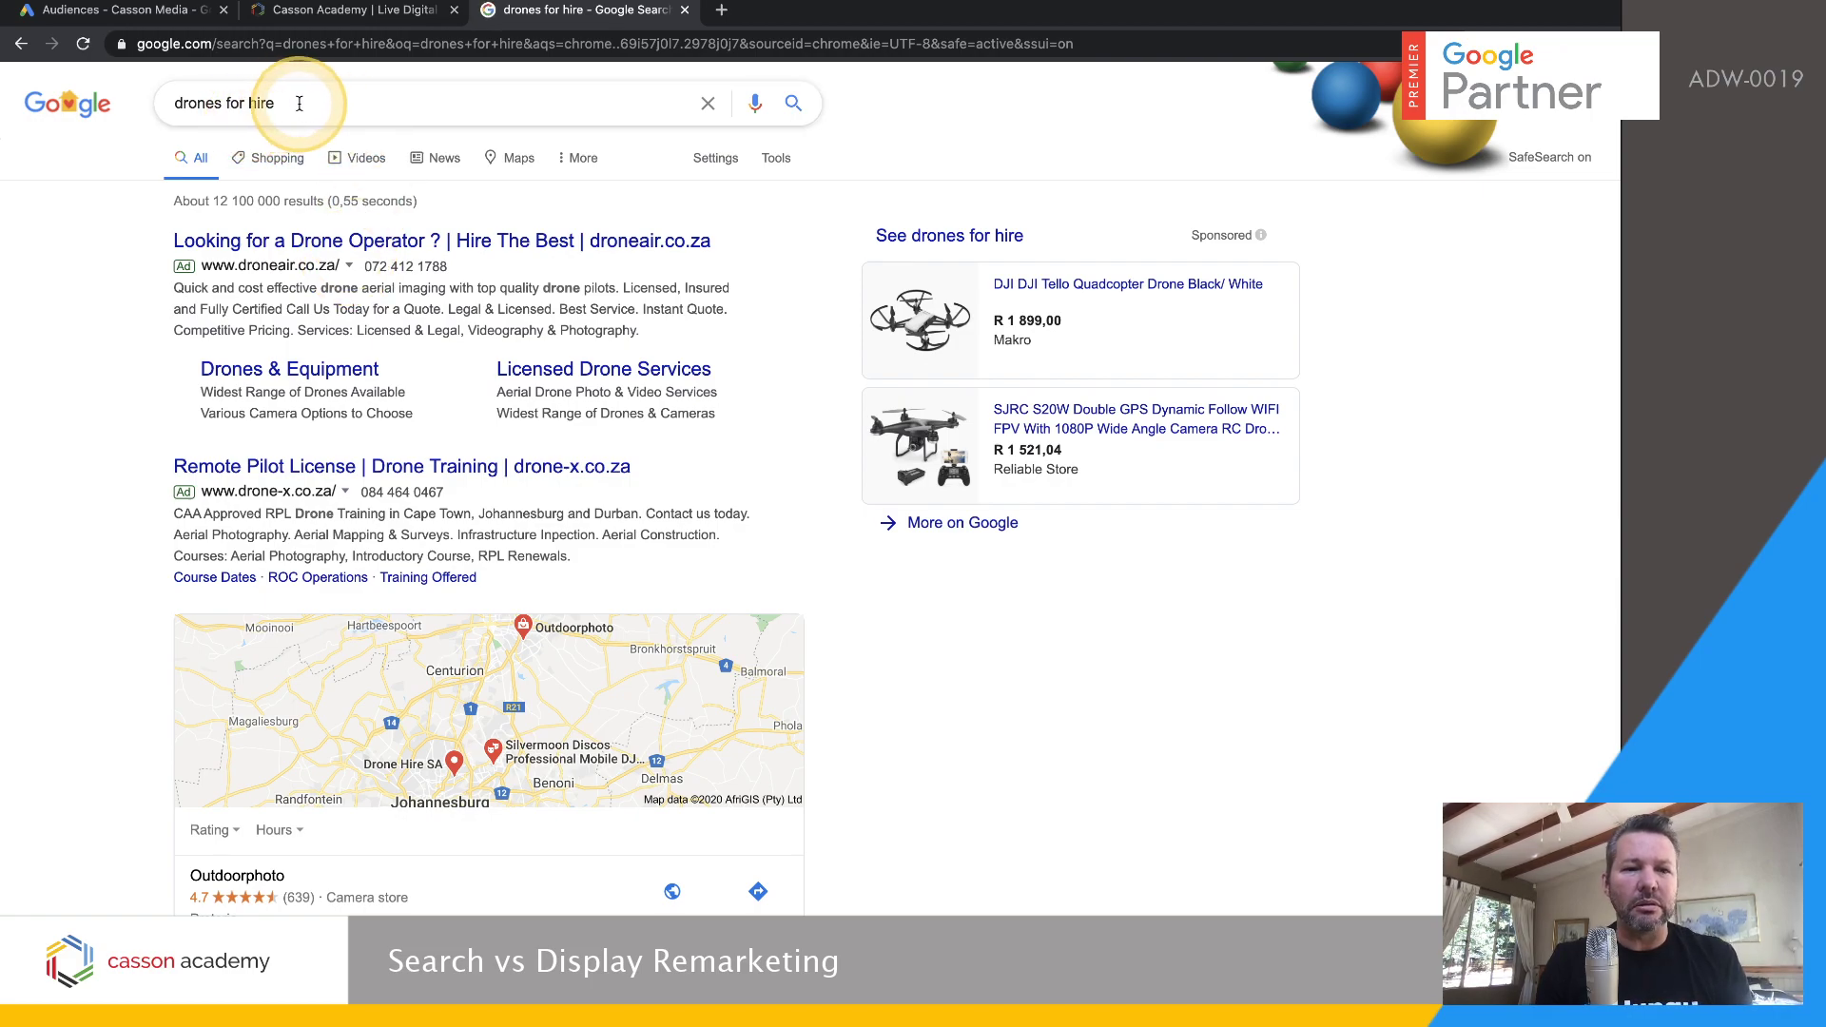
left_click(152, 105)
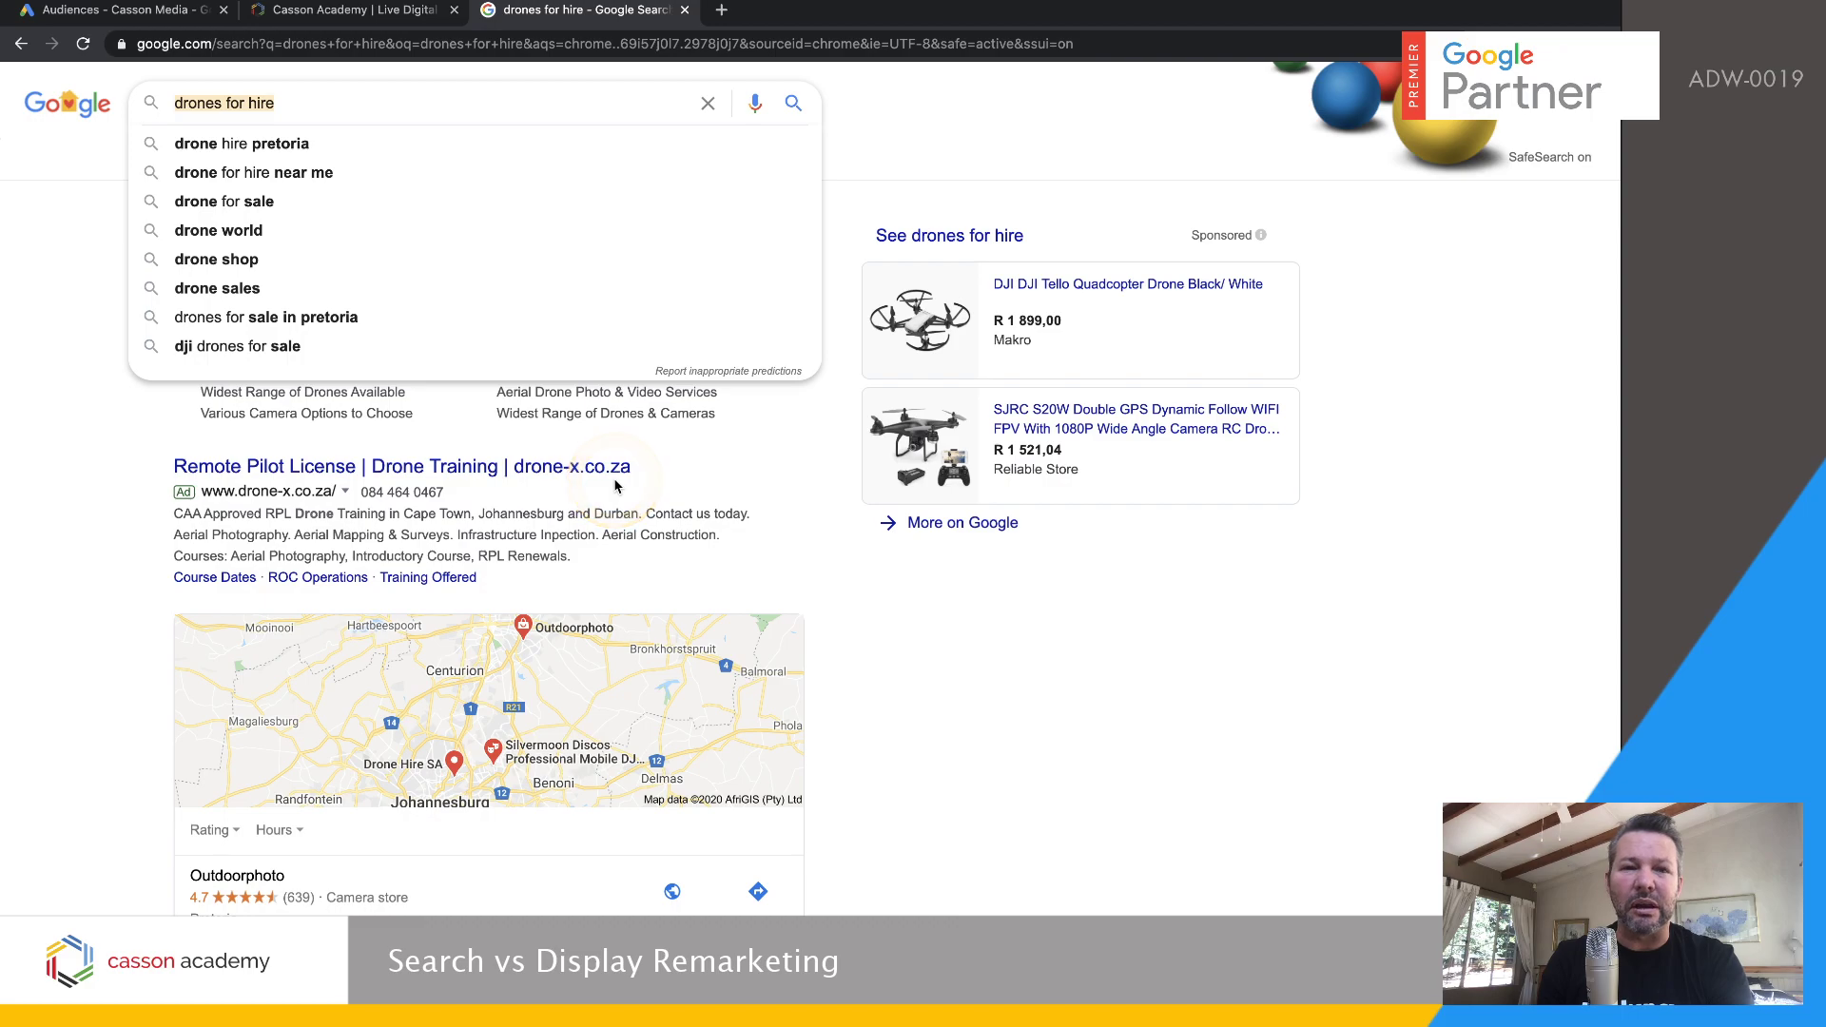
View the Casson Academy website, and return to Google Ads to read the warning on the All Users audience
left_click(304, 21)
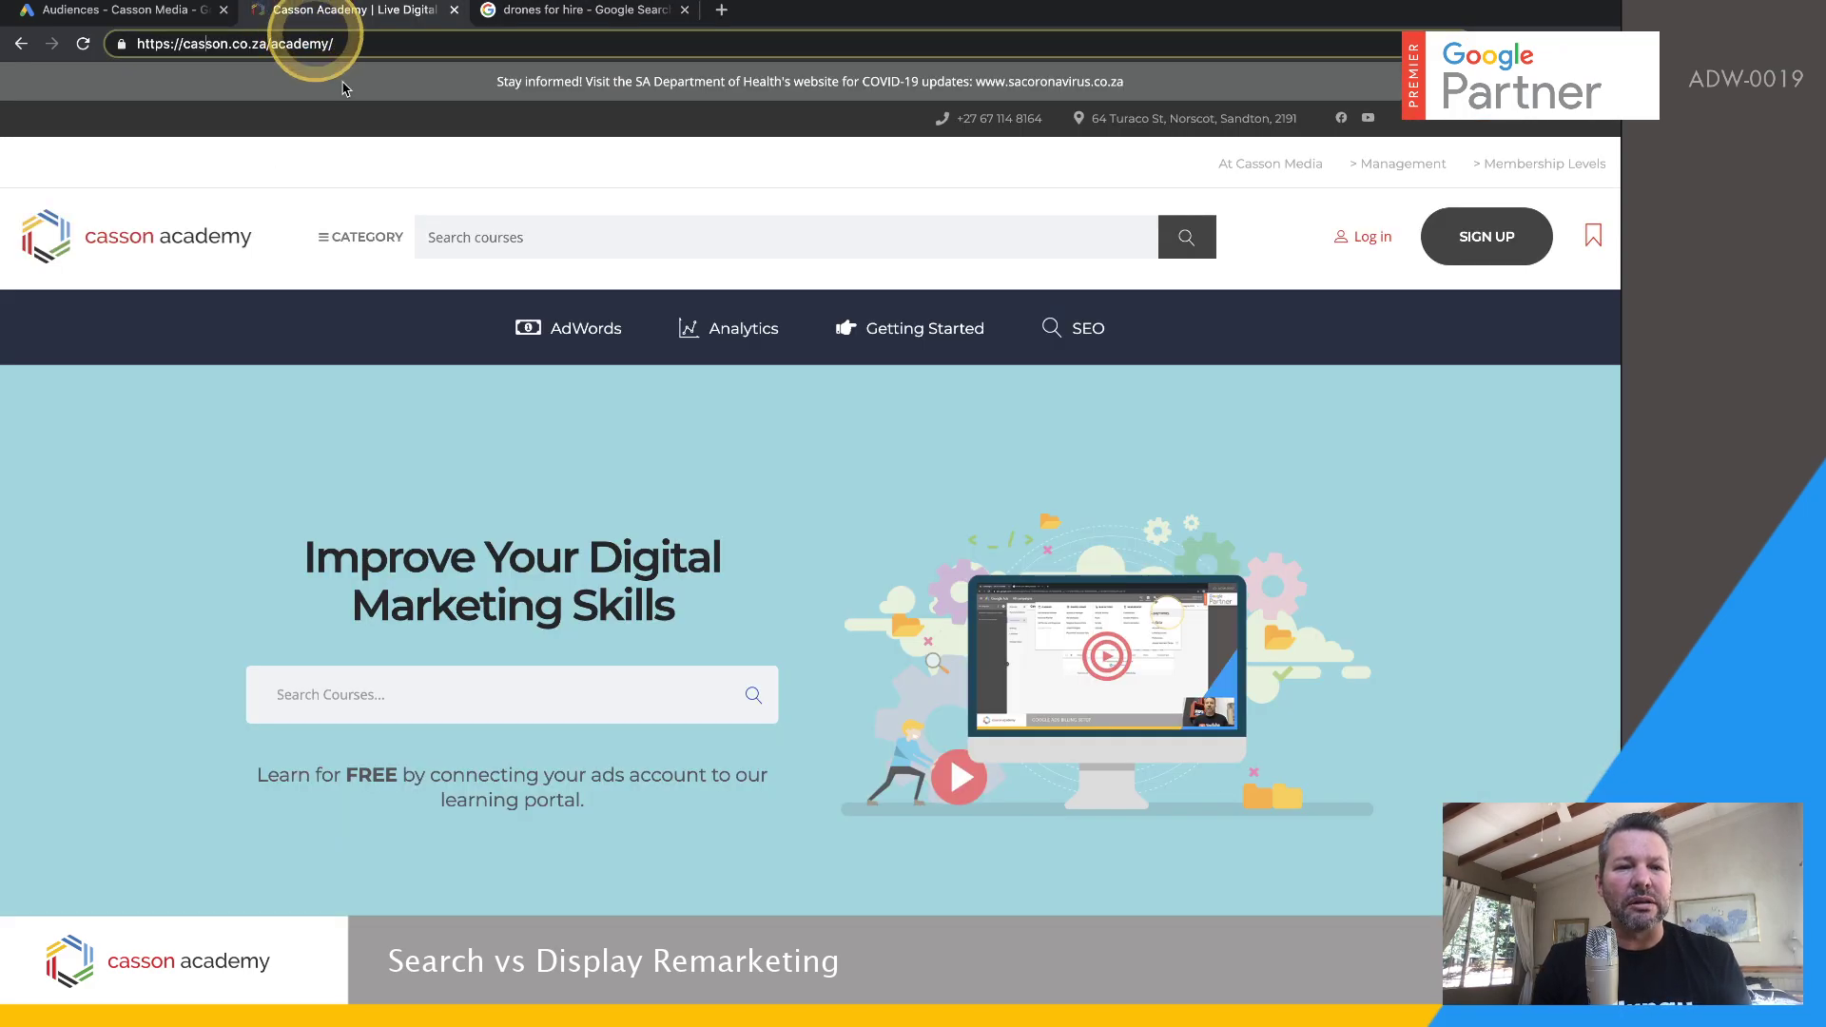
left_click(115, 12)
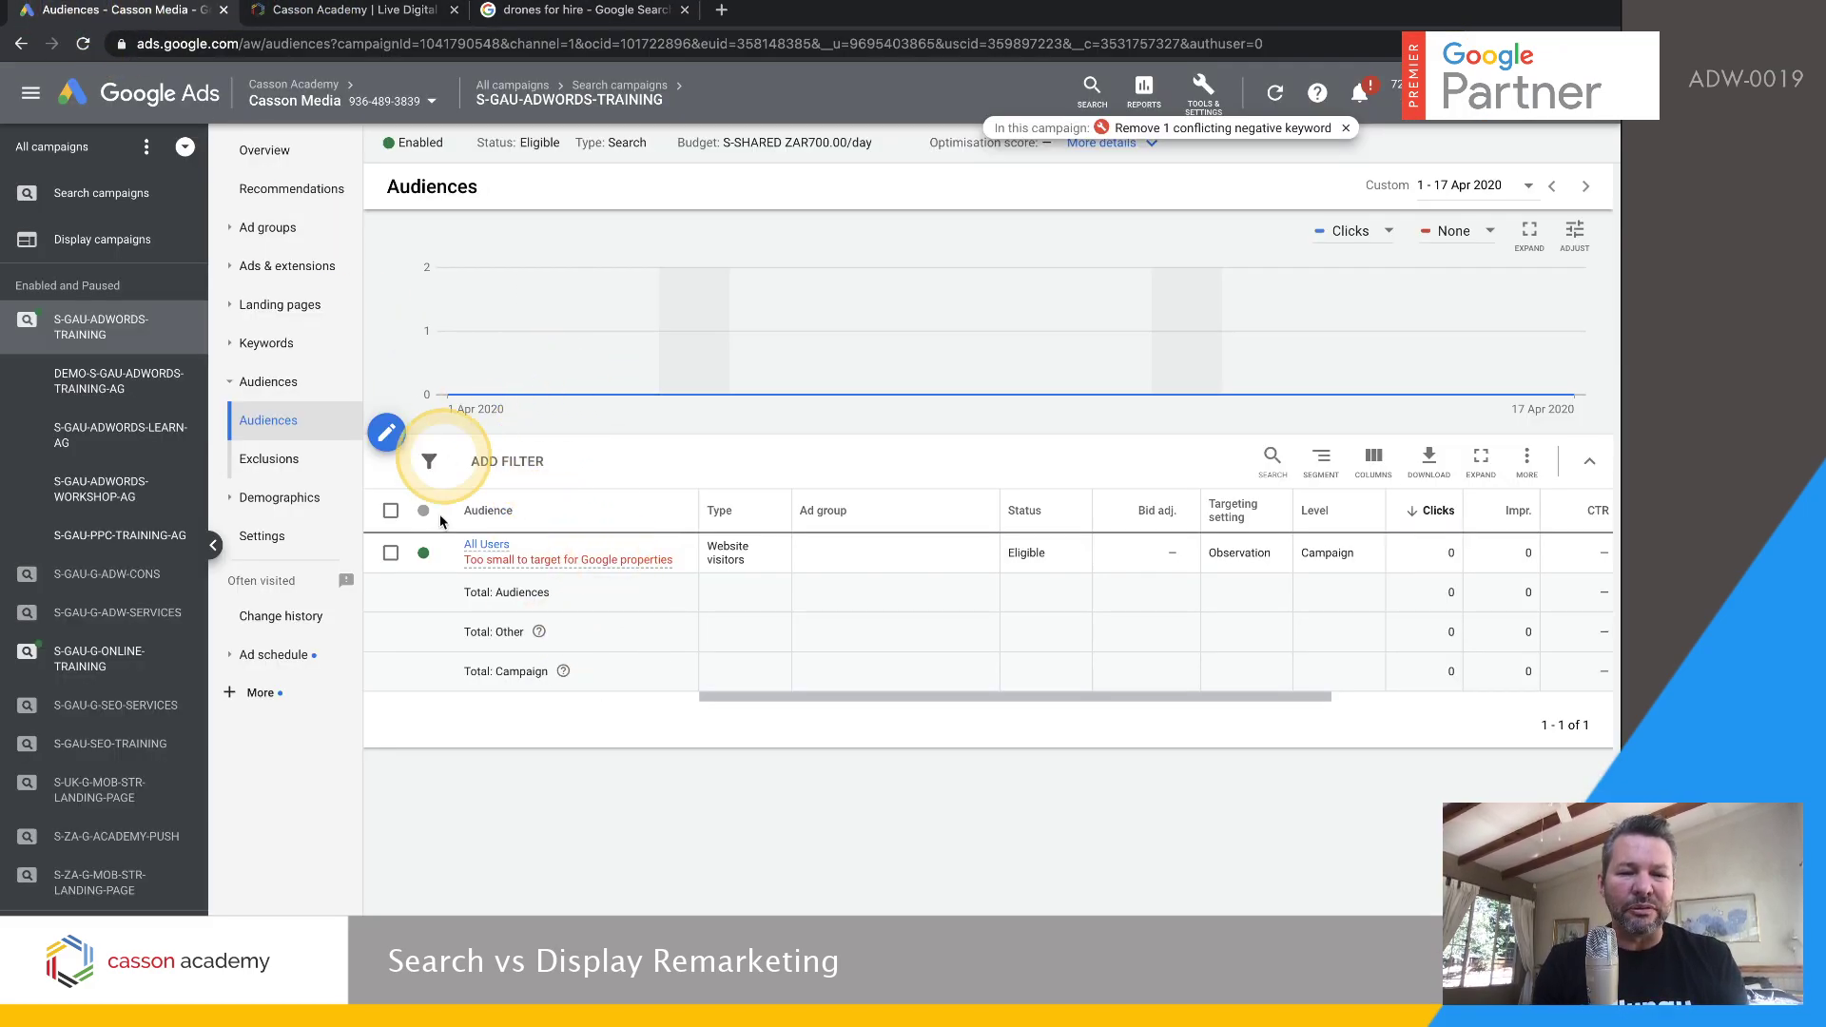
left_click(576, 557)
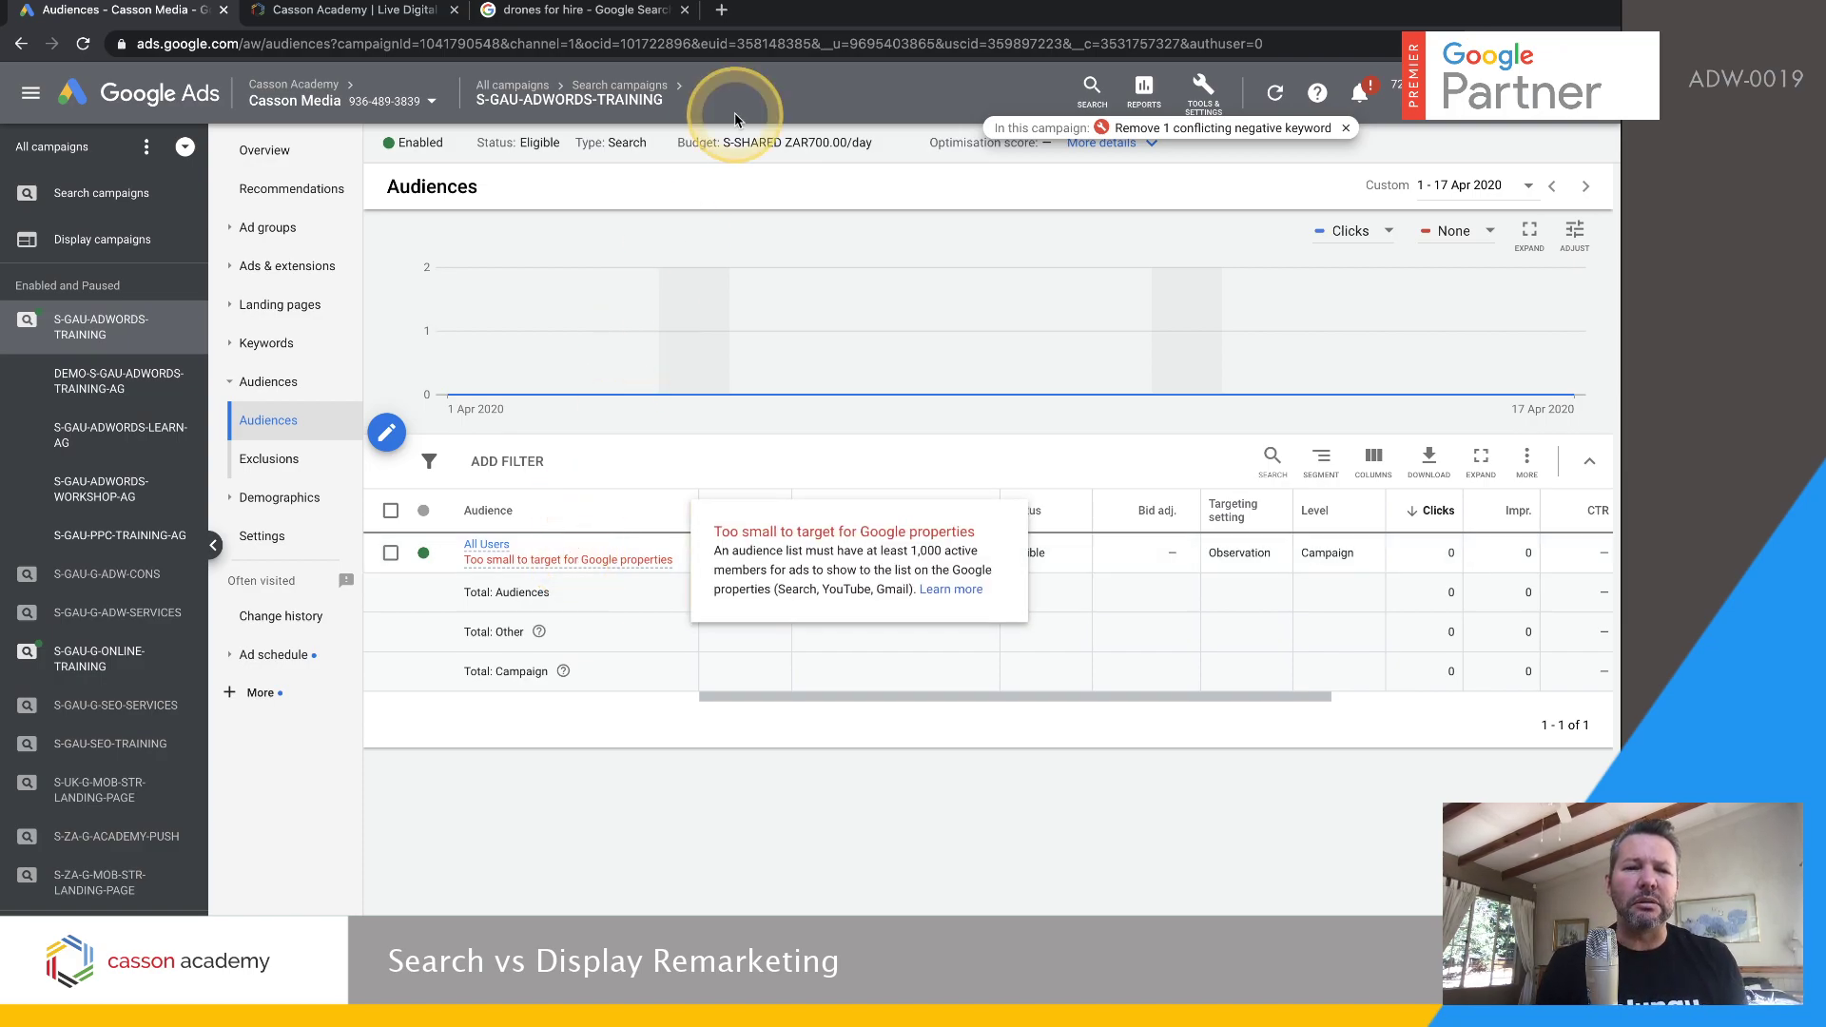
Extend the Google search to "drones for hire near me" and run it
left_click(609, 11)
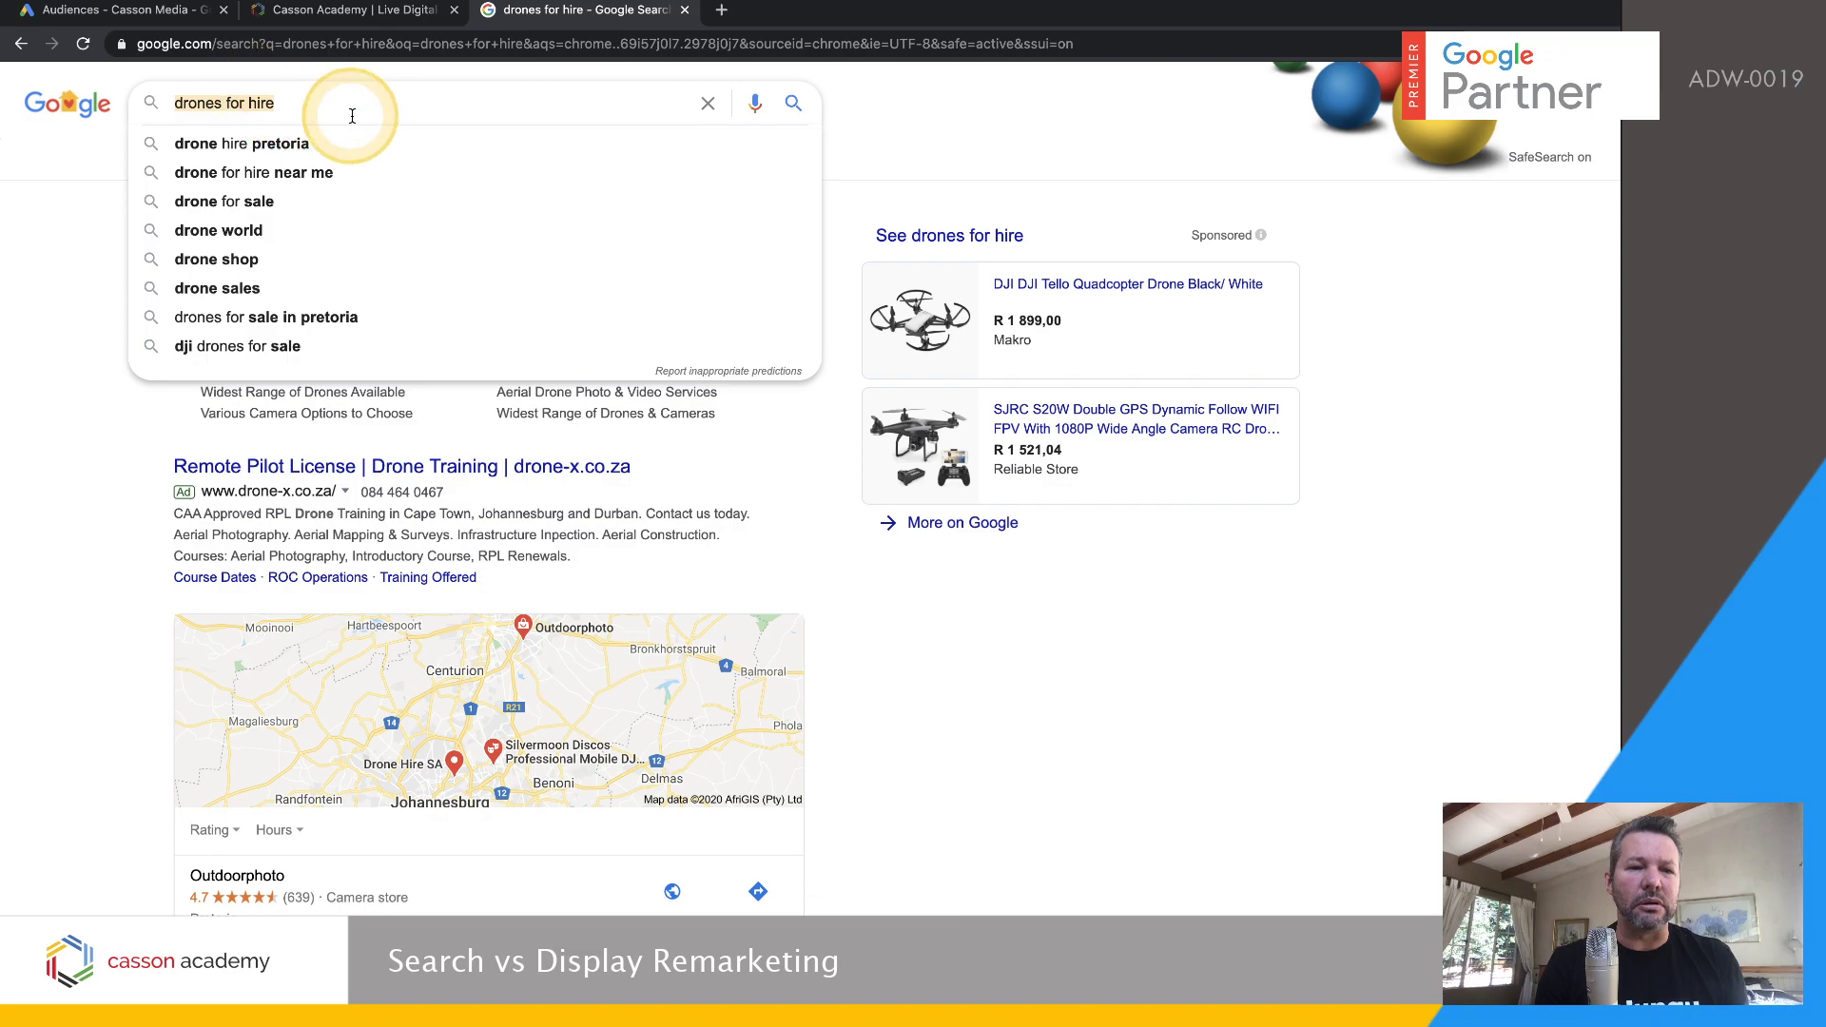
left_click(316, 107)
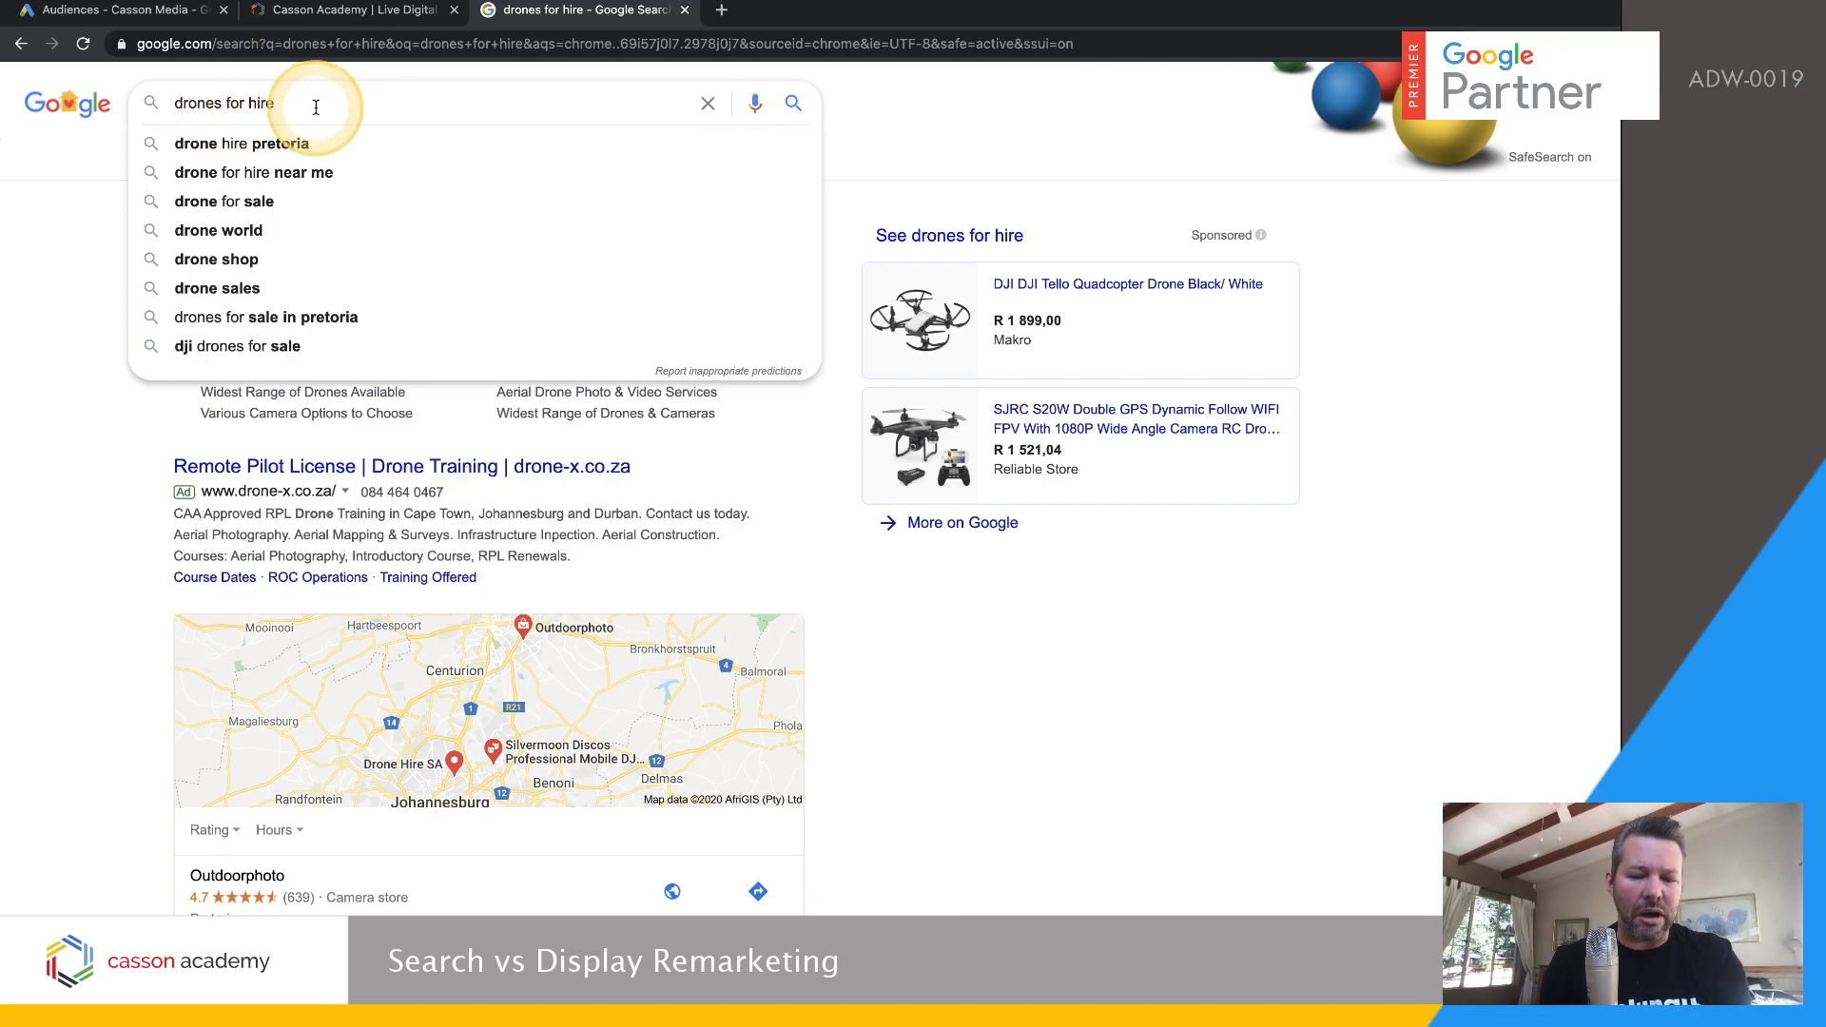
type("near me")
key("Return")
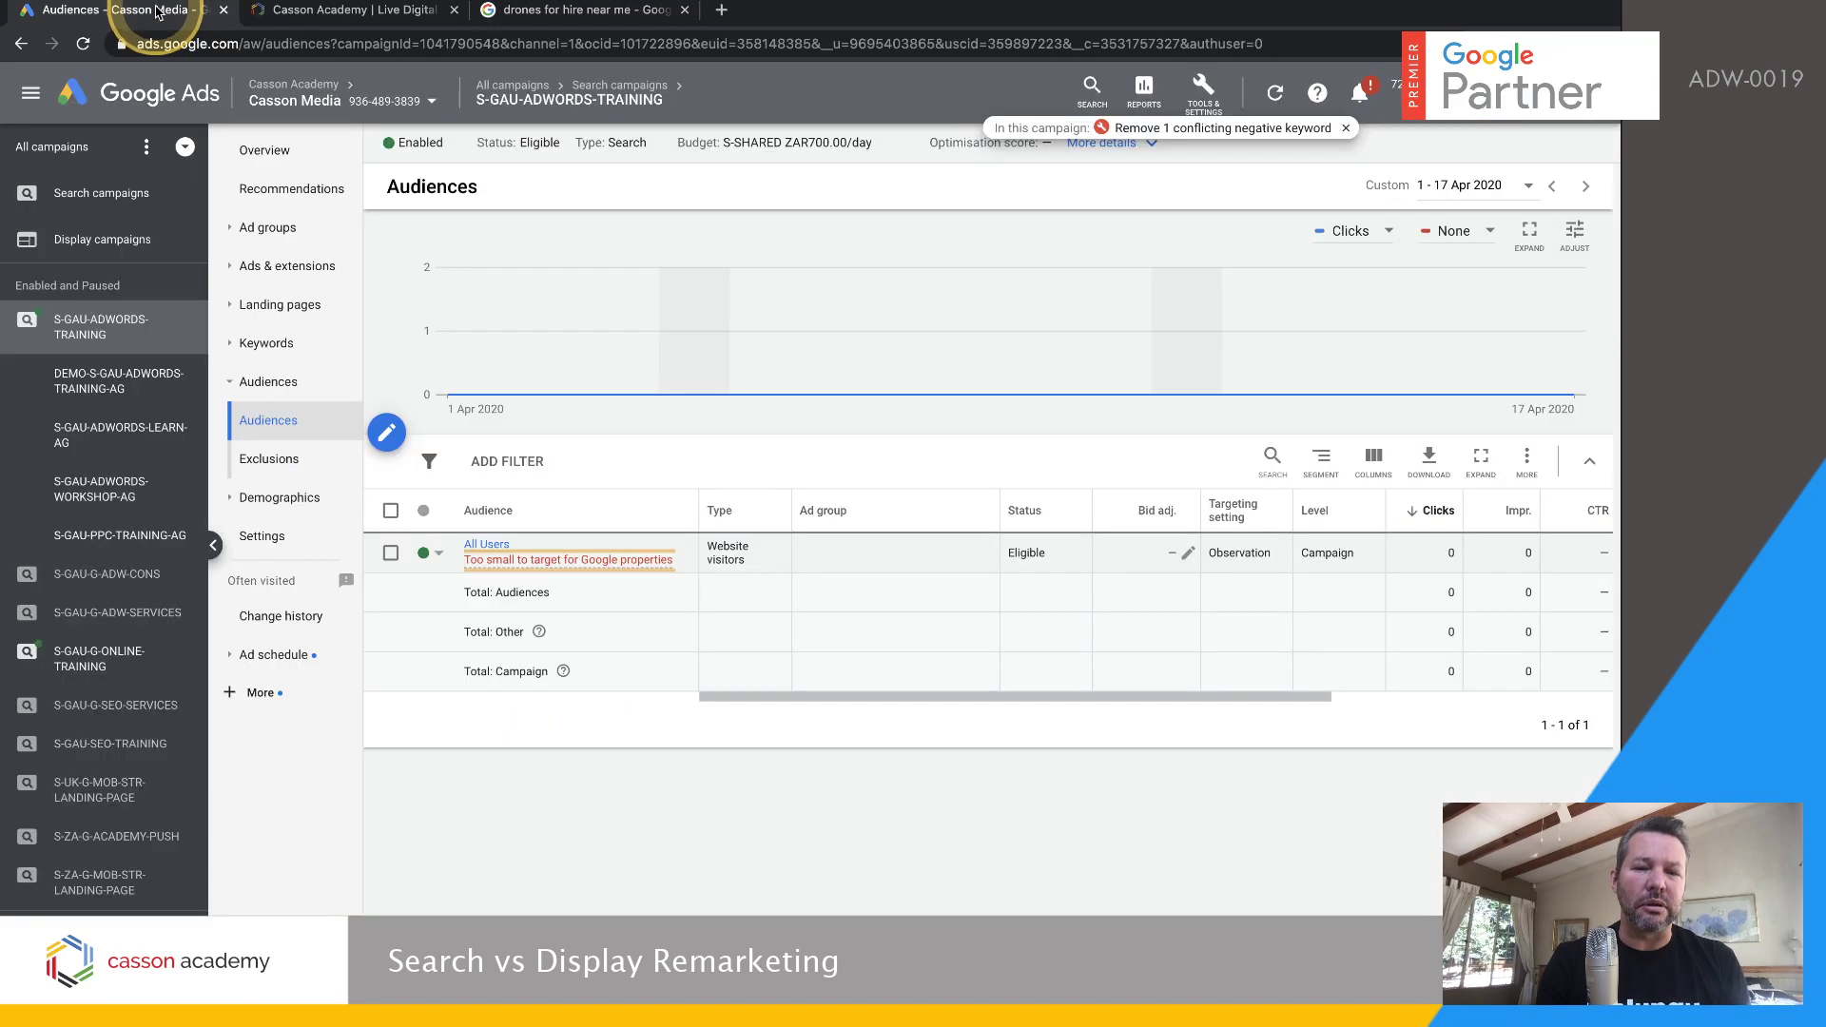
In Google Ads, enter a 40% bid increase for the All Users audience and consult the Google results for "drones for hire near me"
left_click(157, 11)
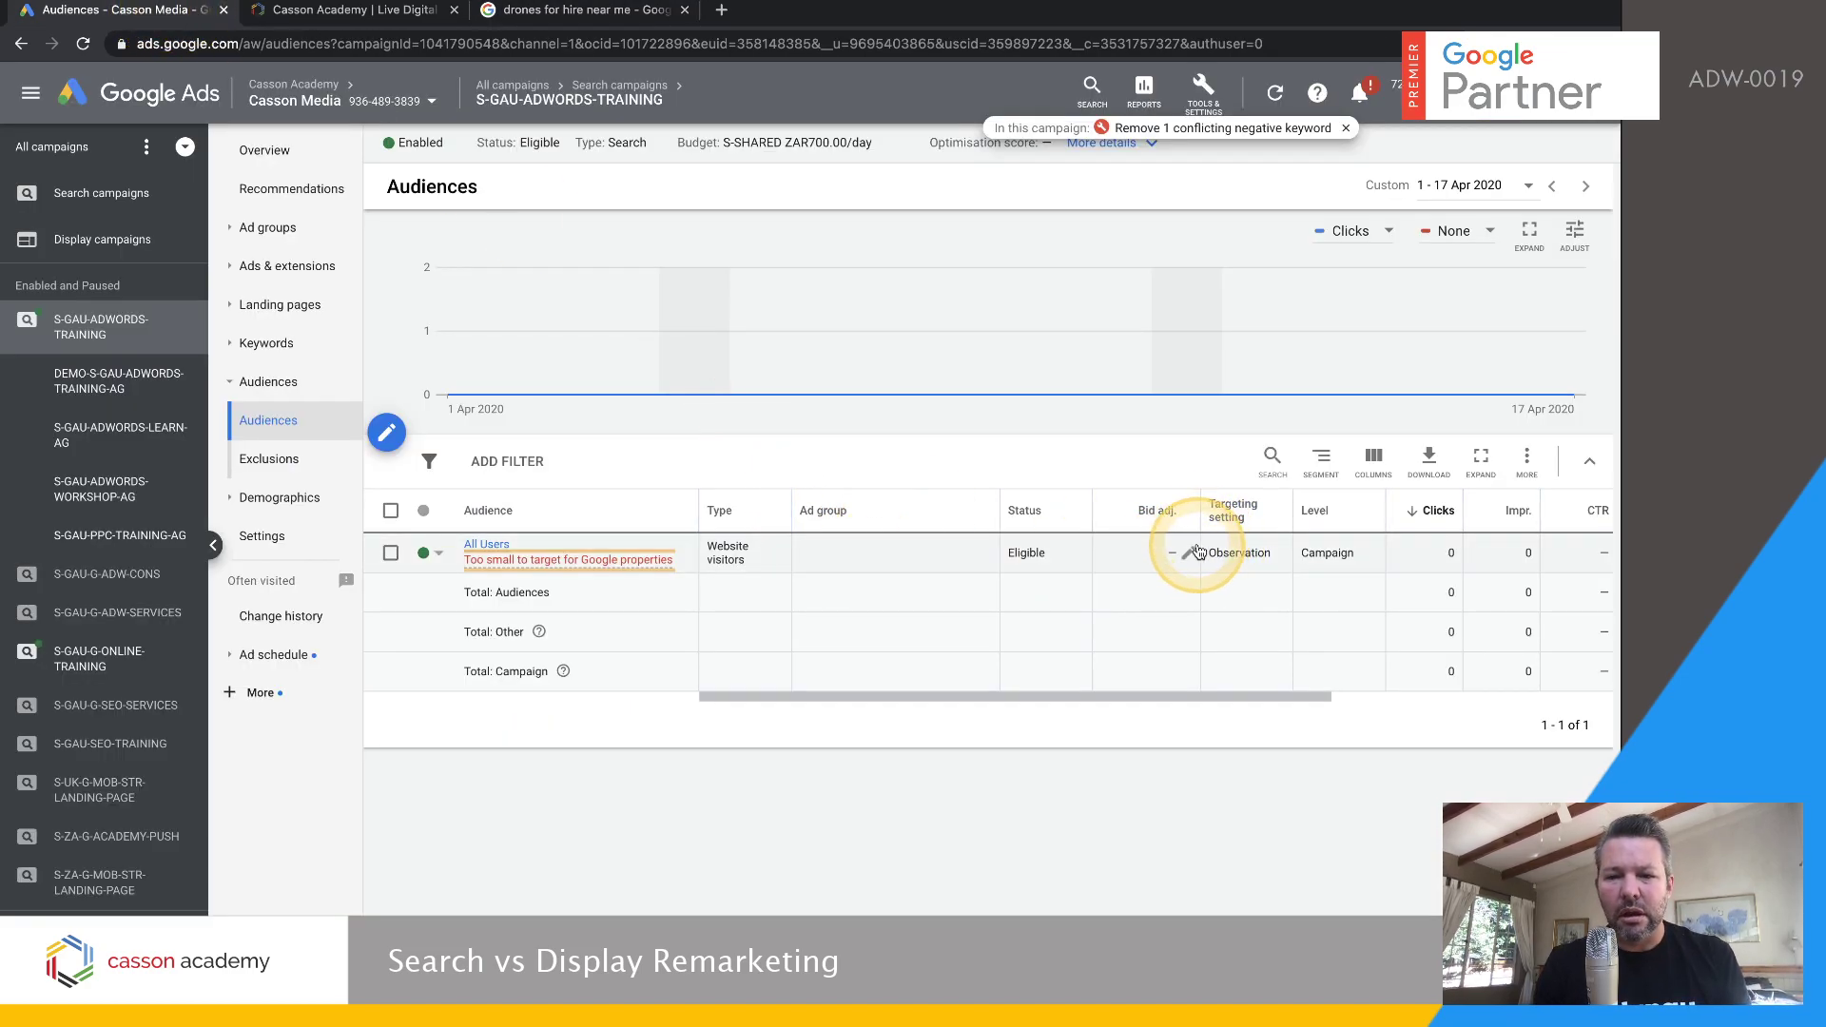
left_click(1190, 556)
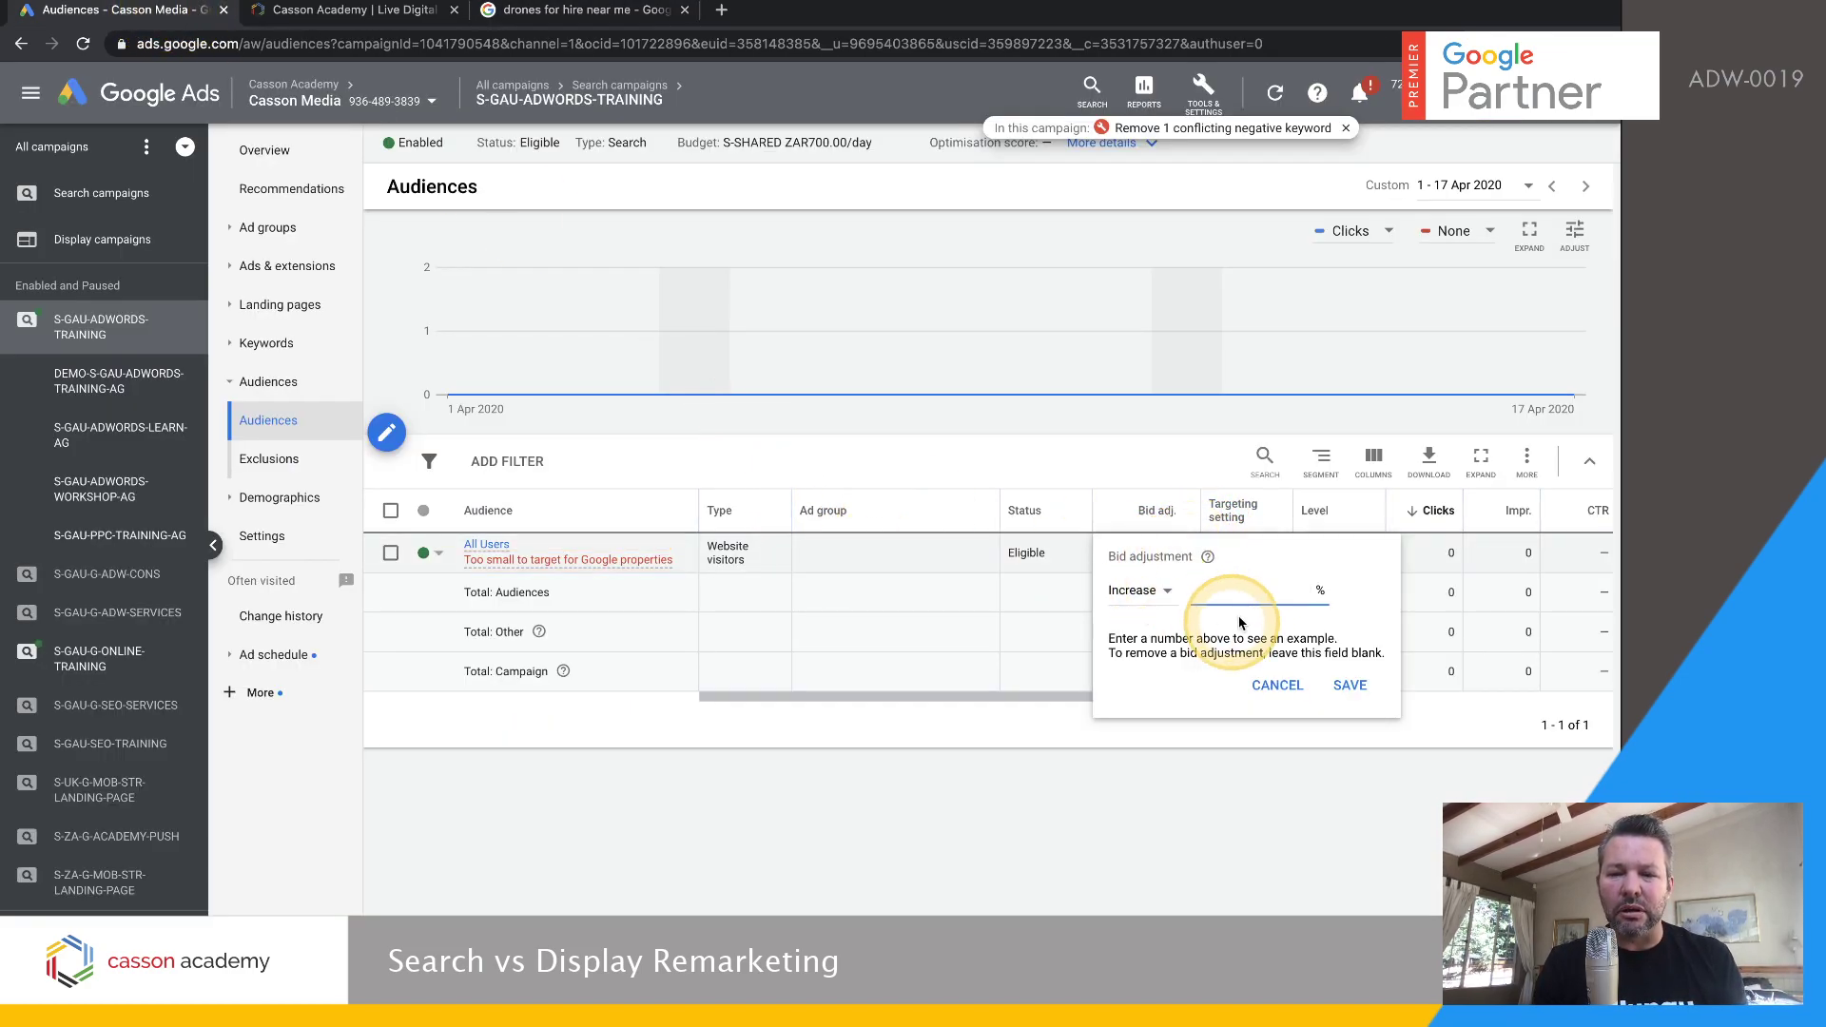
type("40")
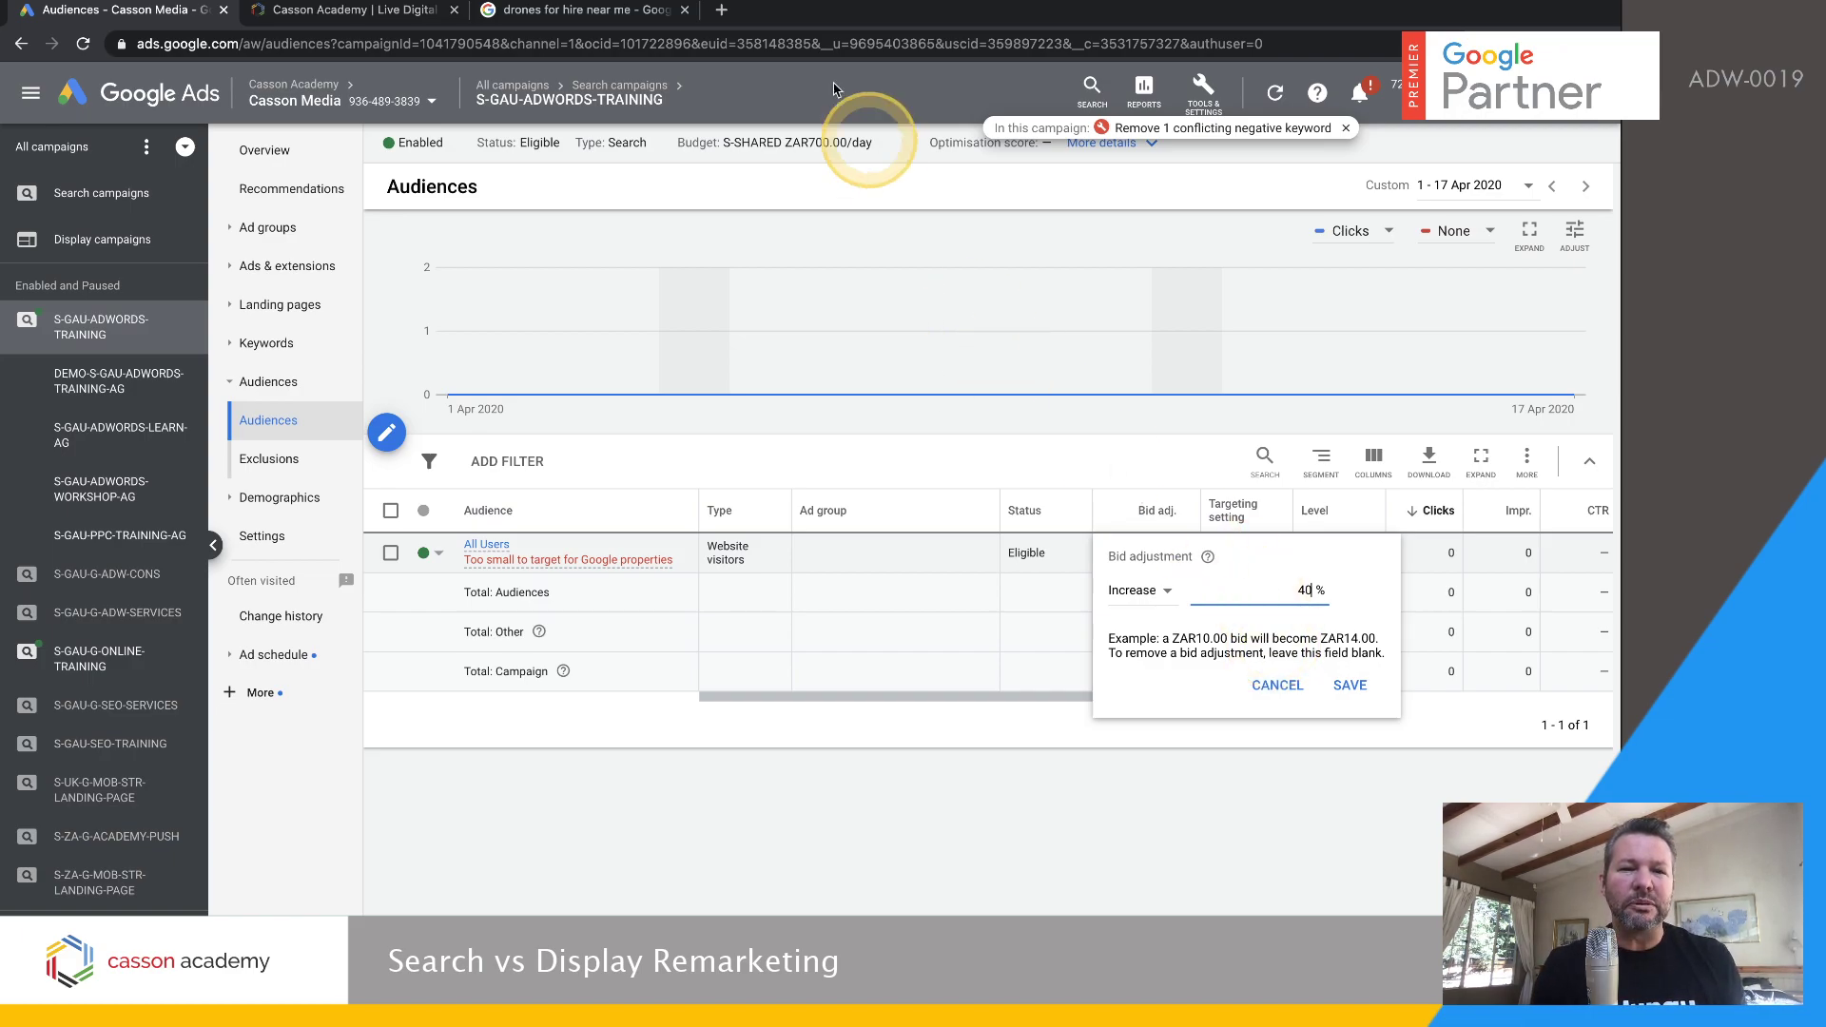
left_click(581, 12)
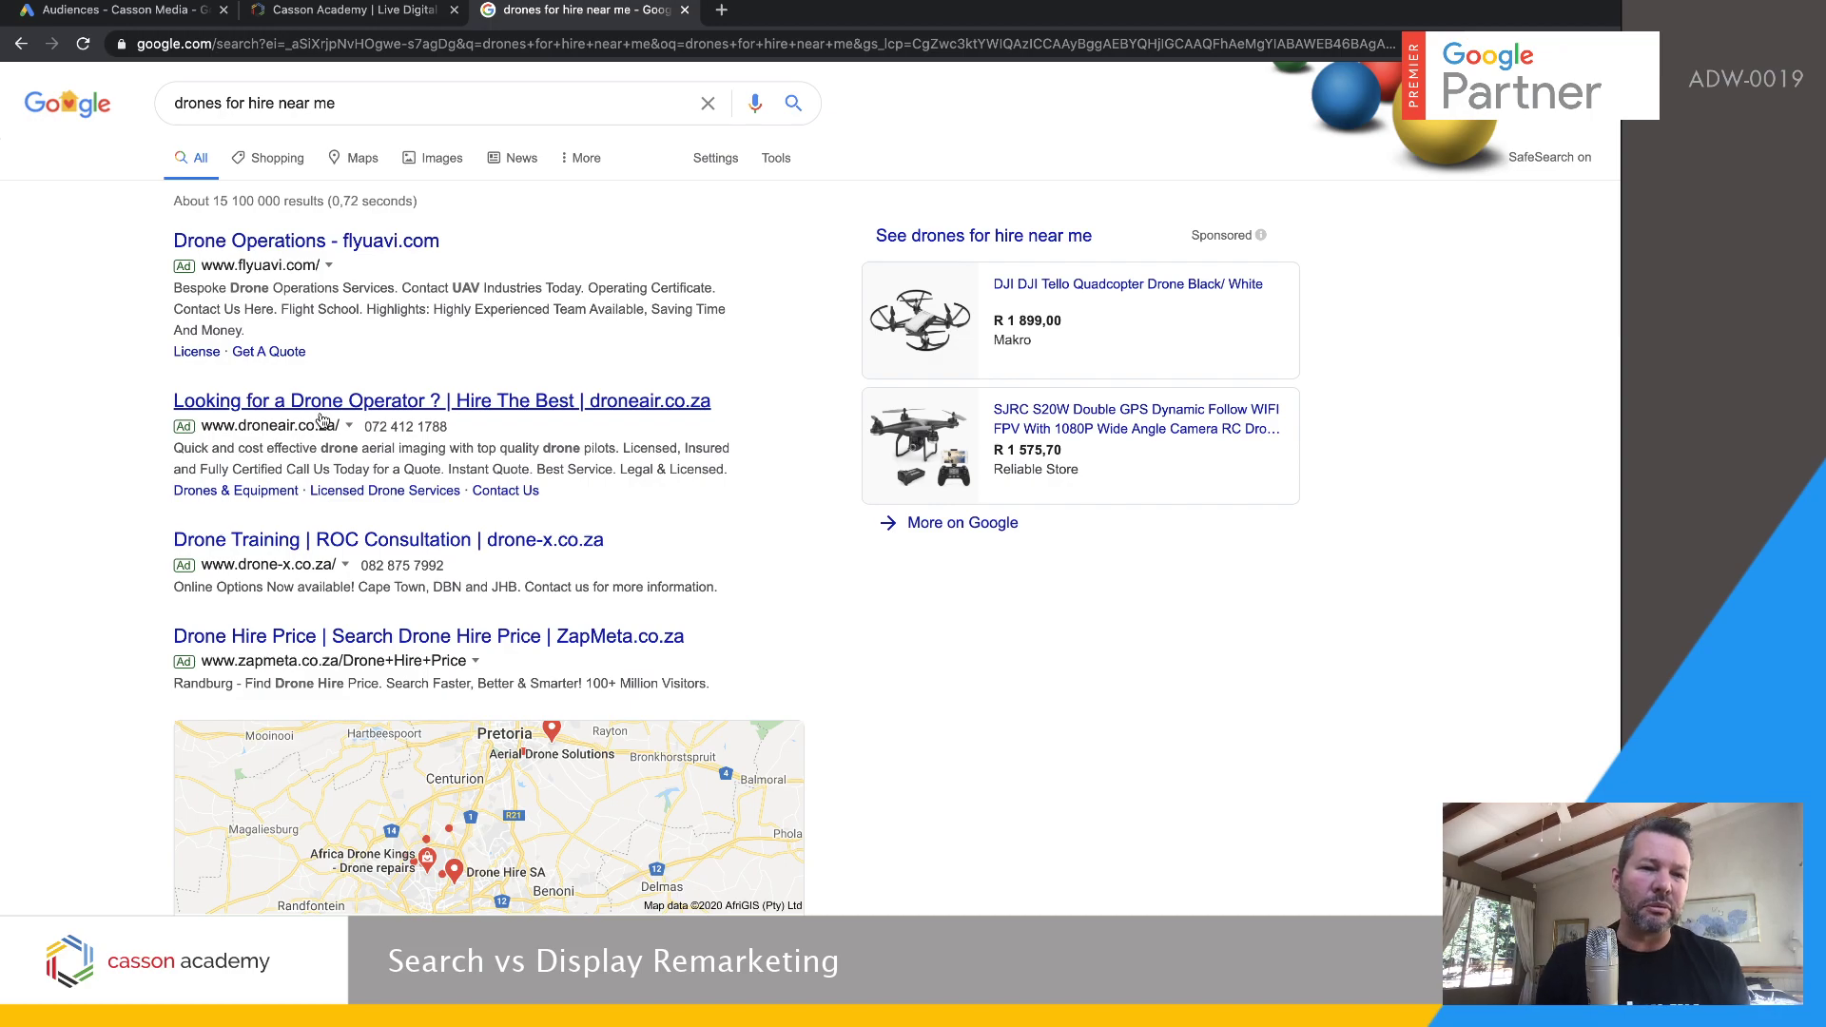
left_click(171, 11)
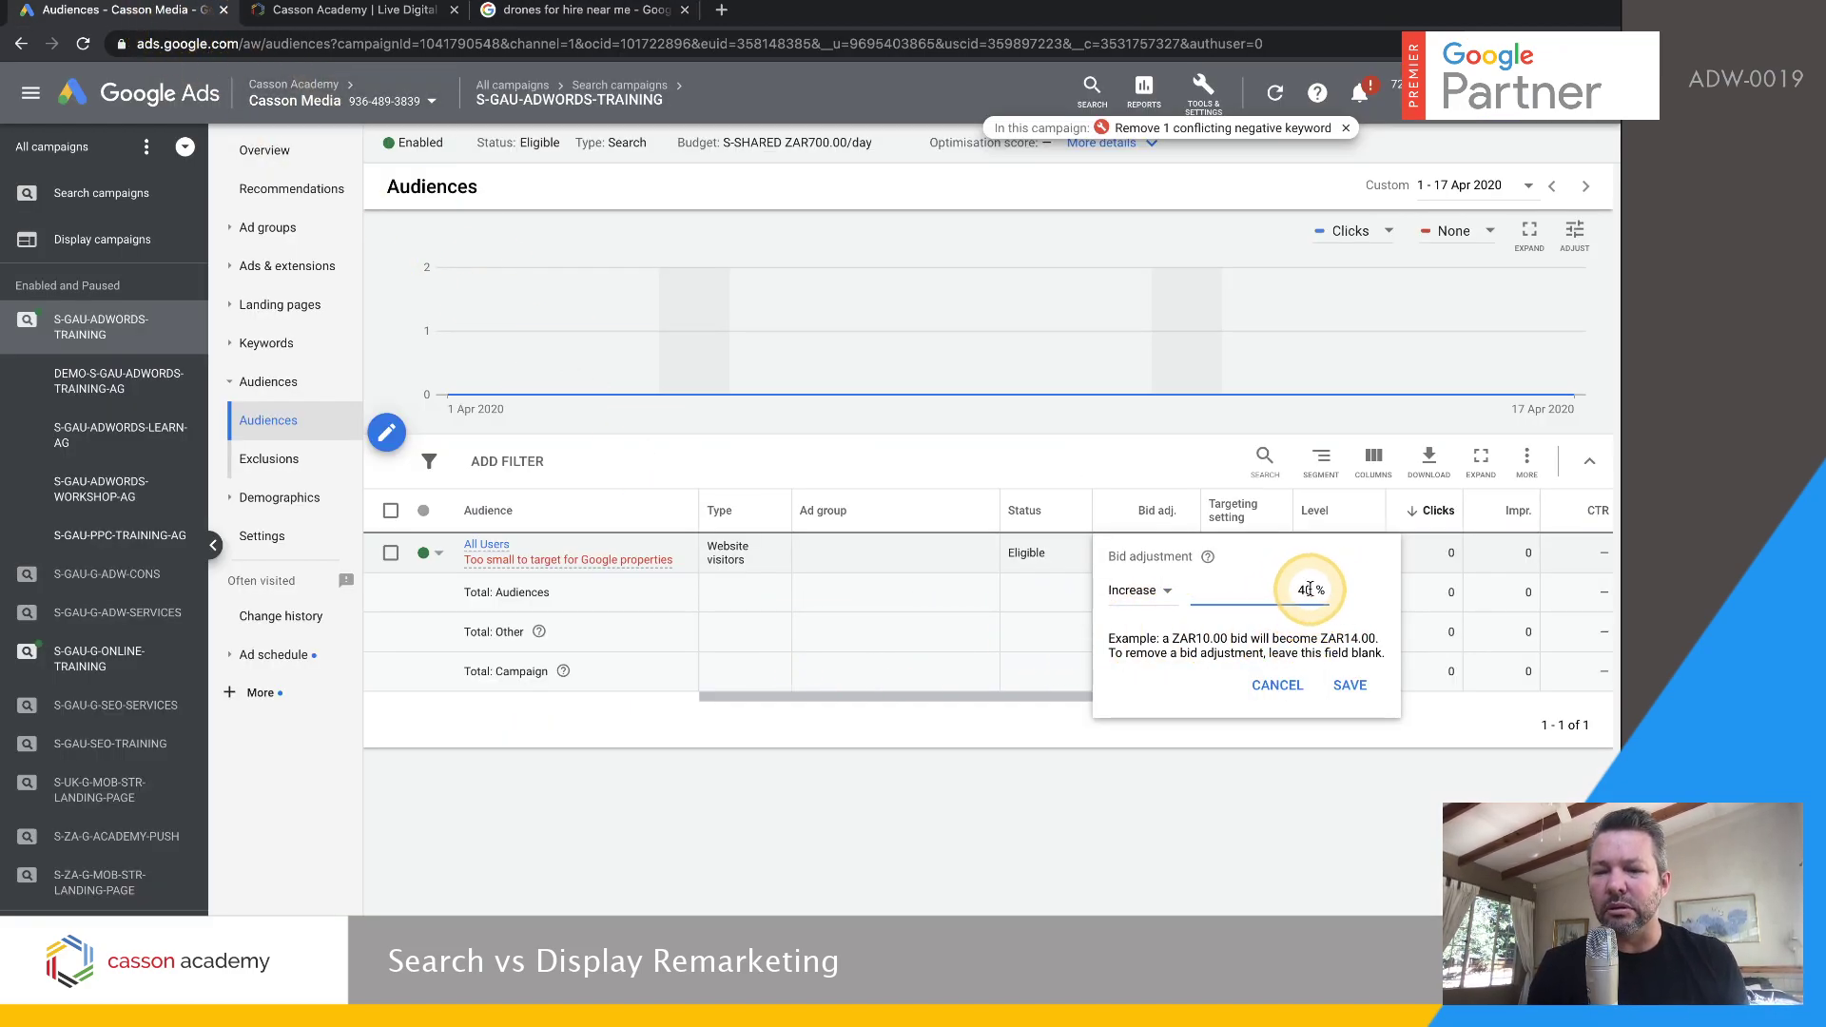
Set the All Users audience's bid increase to 100% and save the adjustment
left_click_drag(1311, 590, 1283, 590)
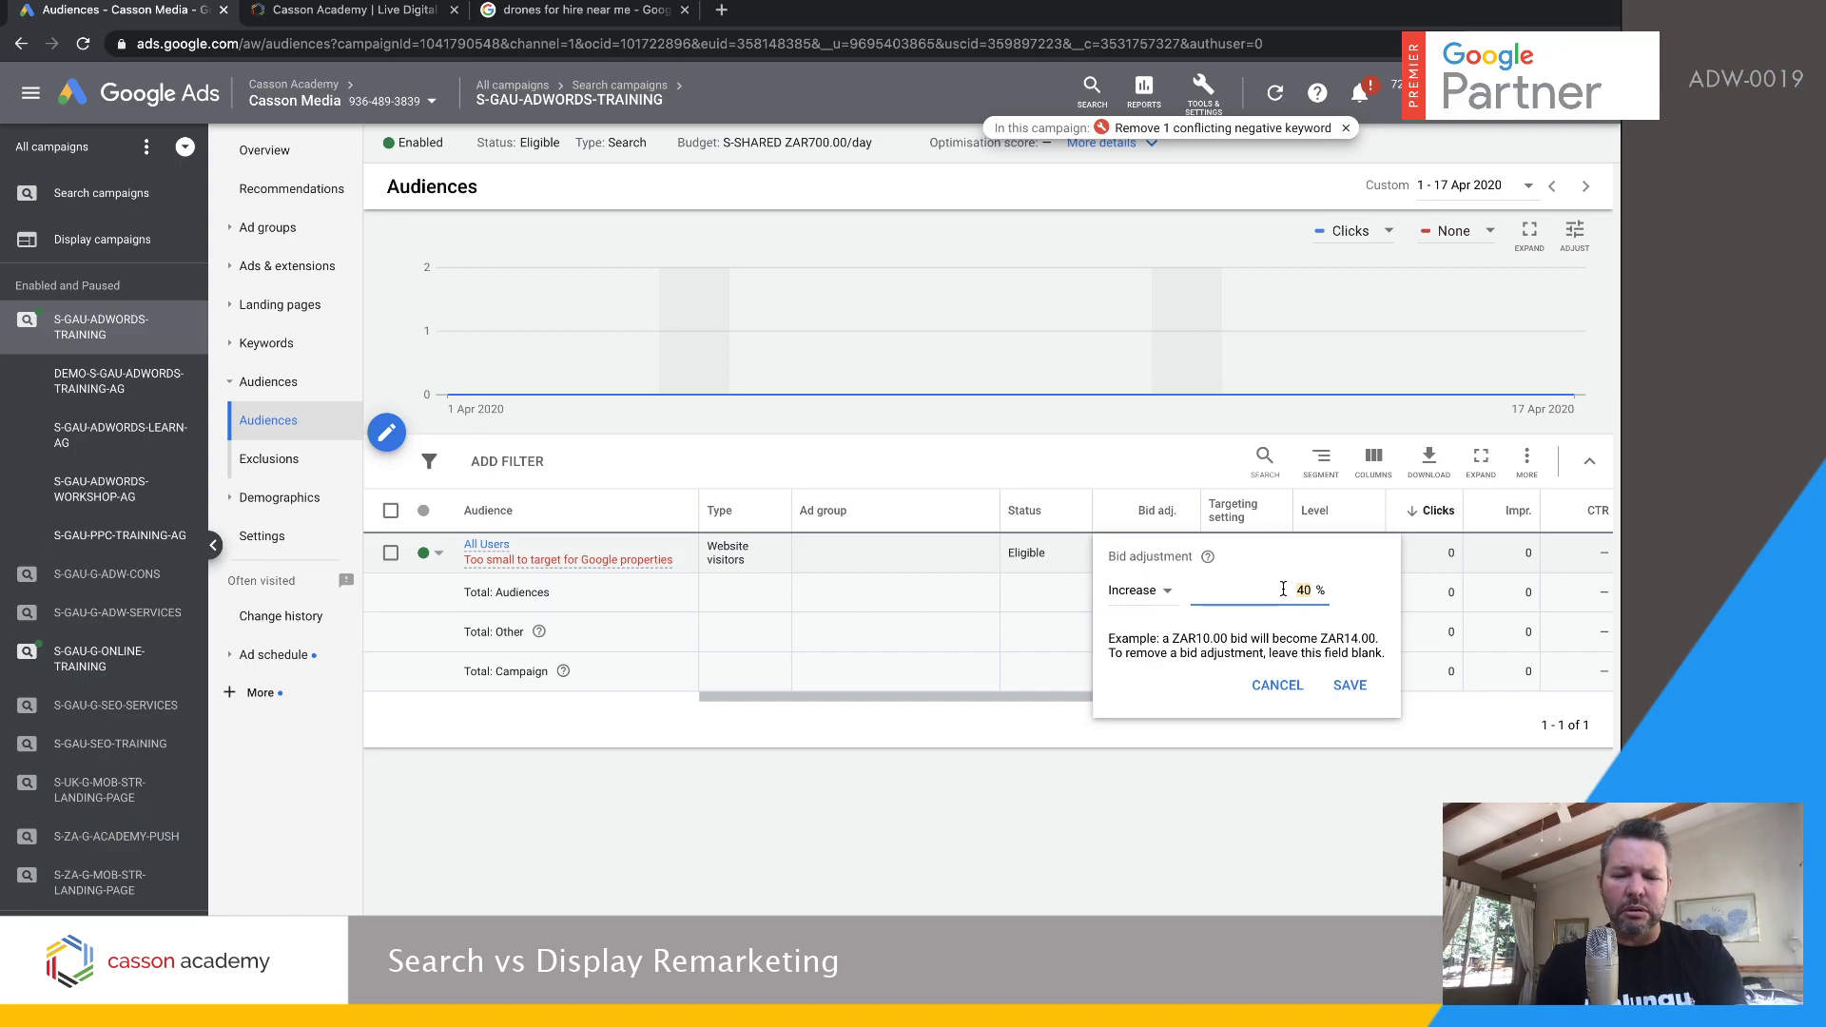
type("100")
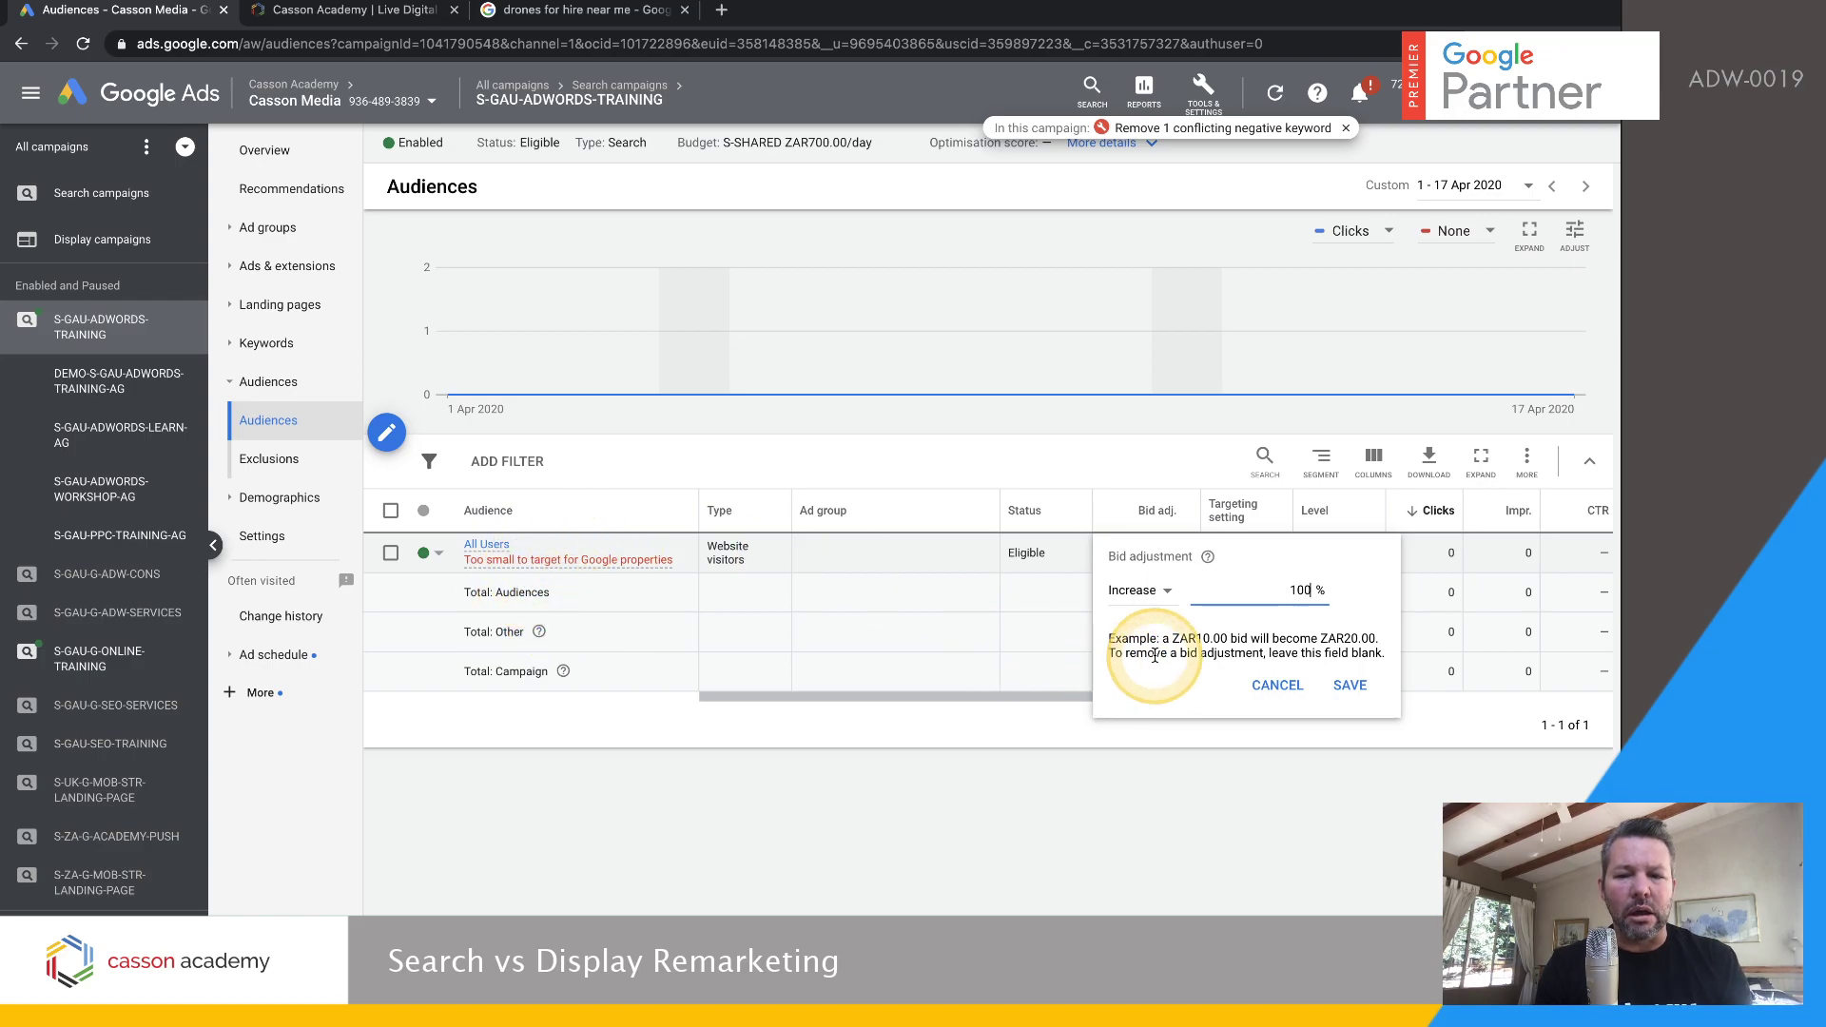
left_click(1350, 685)
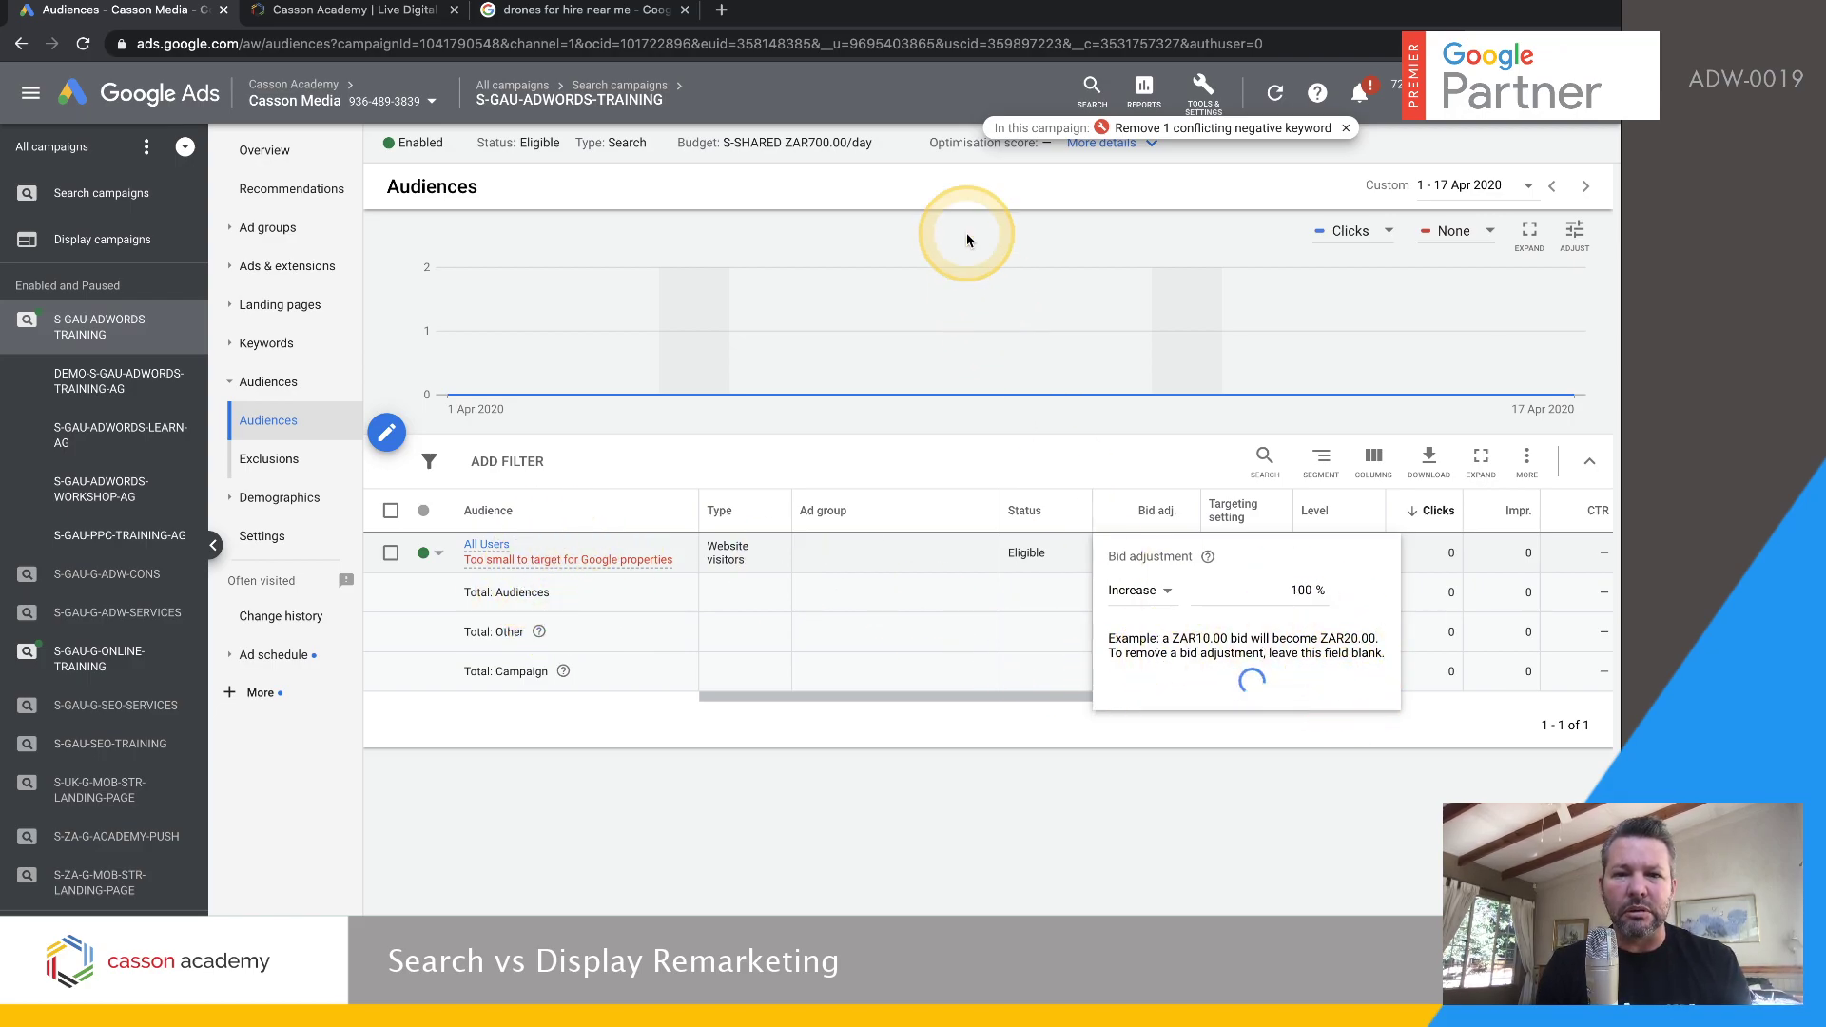
Compare the Google results for "drones for hire" with those for the suggested search "drone for hire near me"
left_click(585, 12)
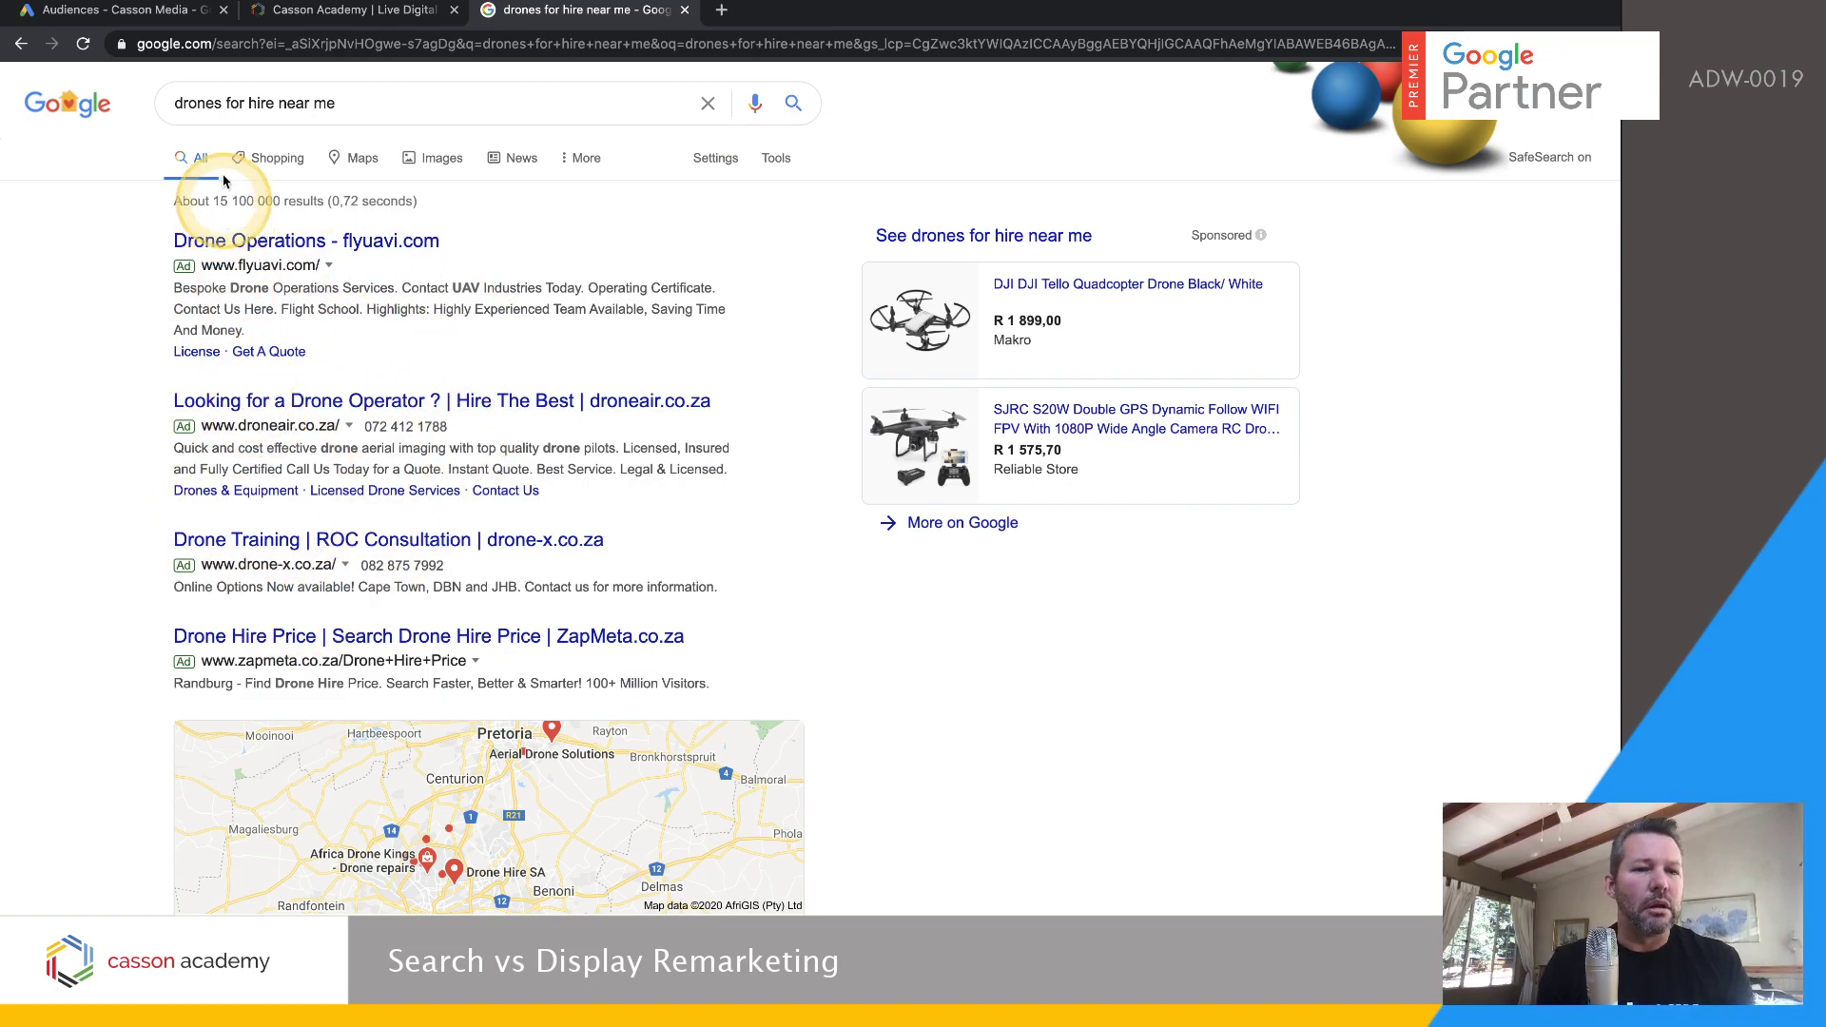
left_click_drag(343, 103, 276, 105)
key("BackSpace")
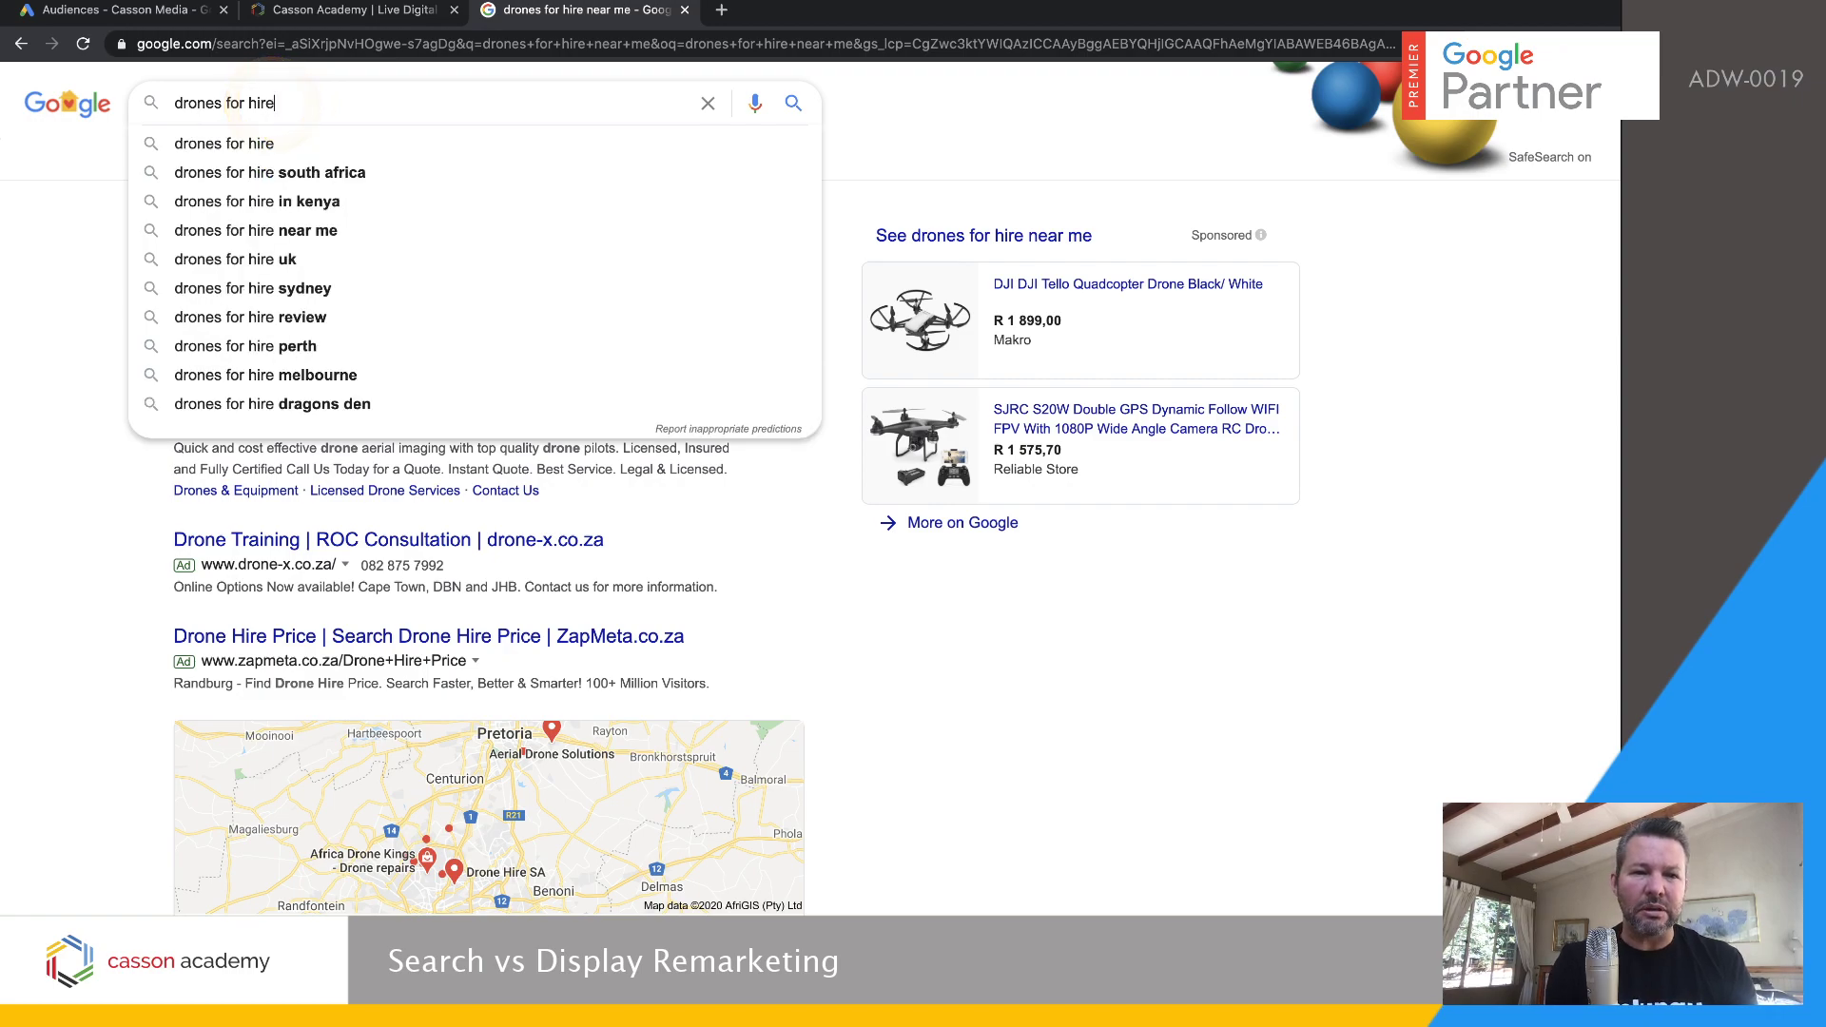
key("Return")
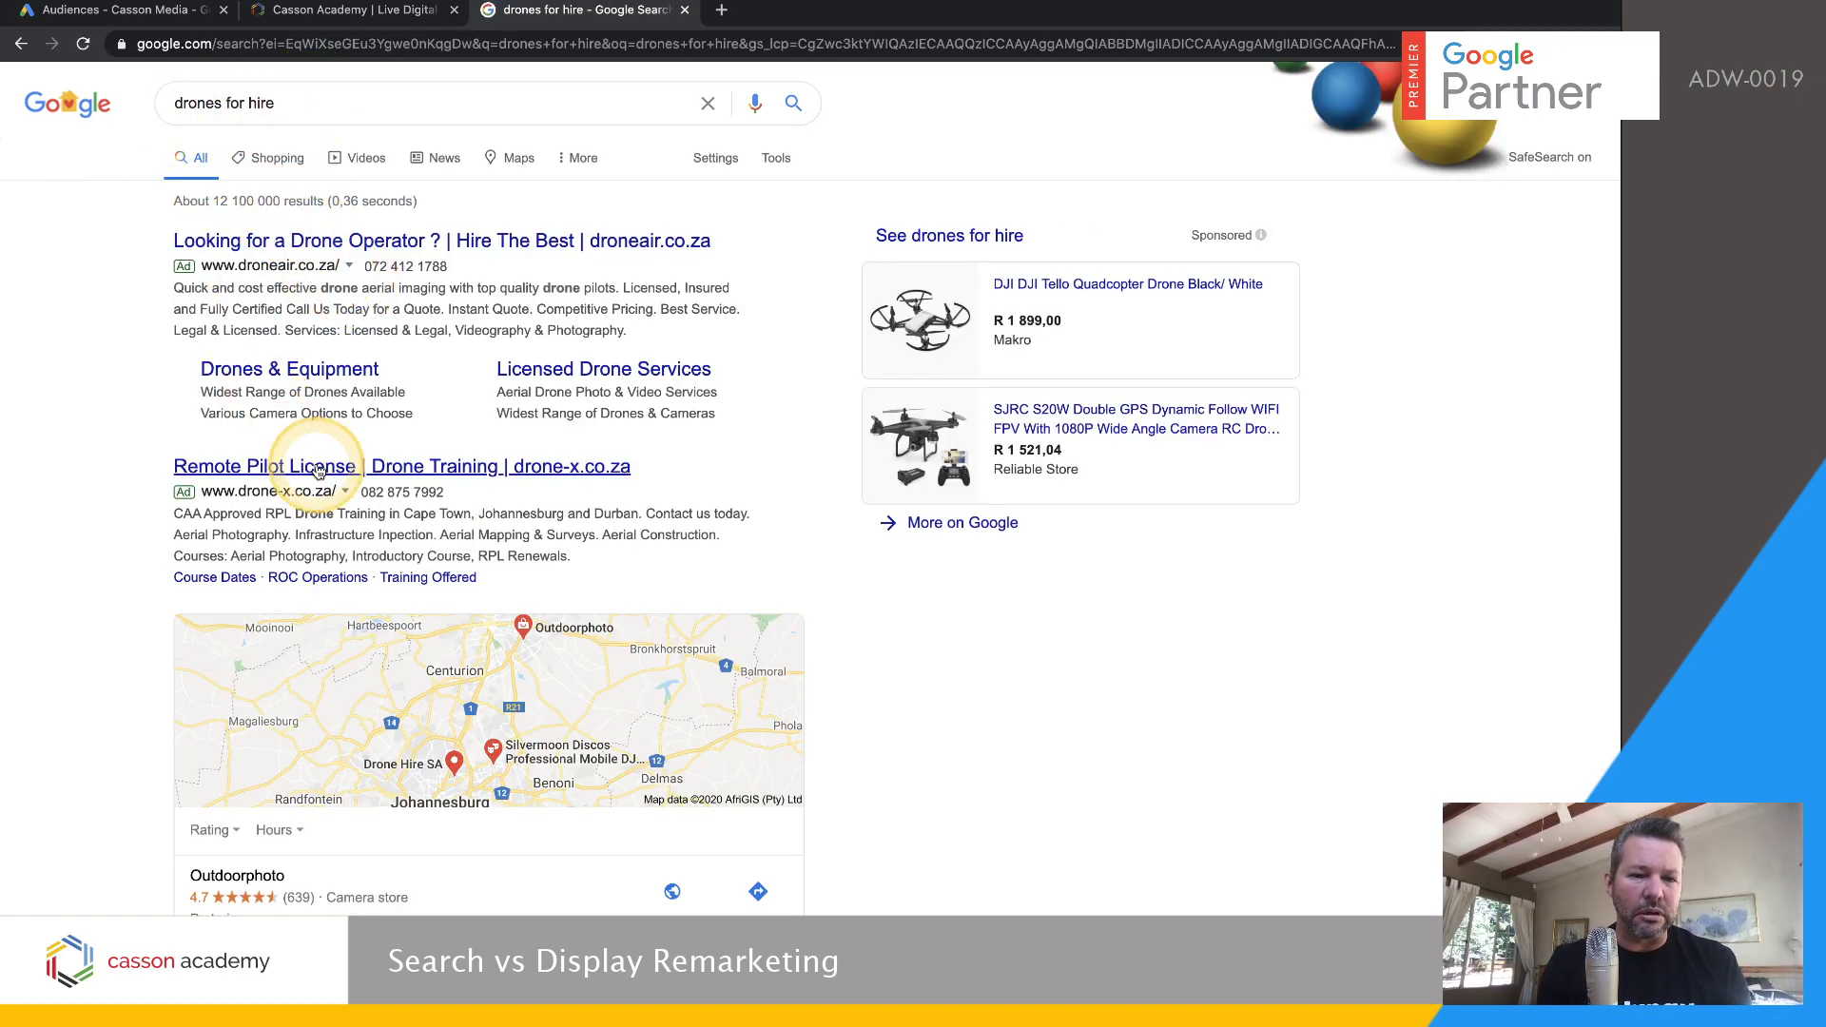
scroll(319, 473, "down", 8)
scroll(285, 476, "up", 7)
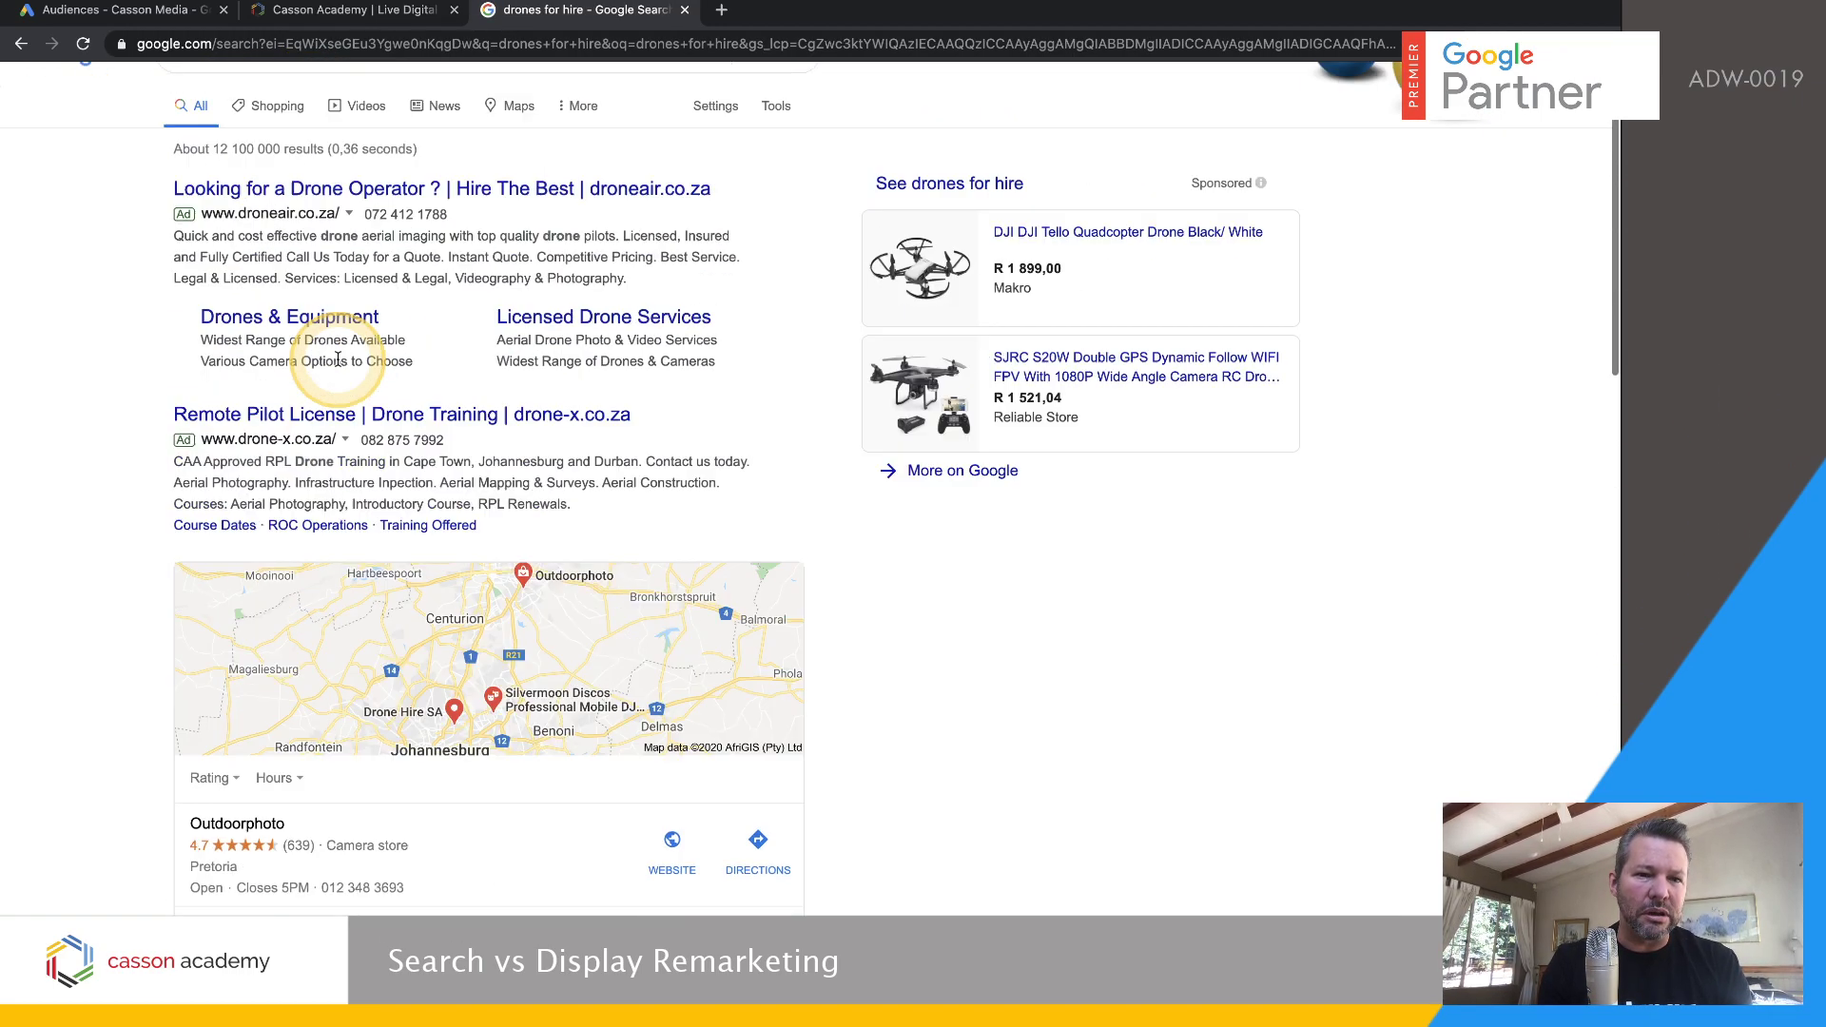
scroll(338, 360, "up", 1)
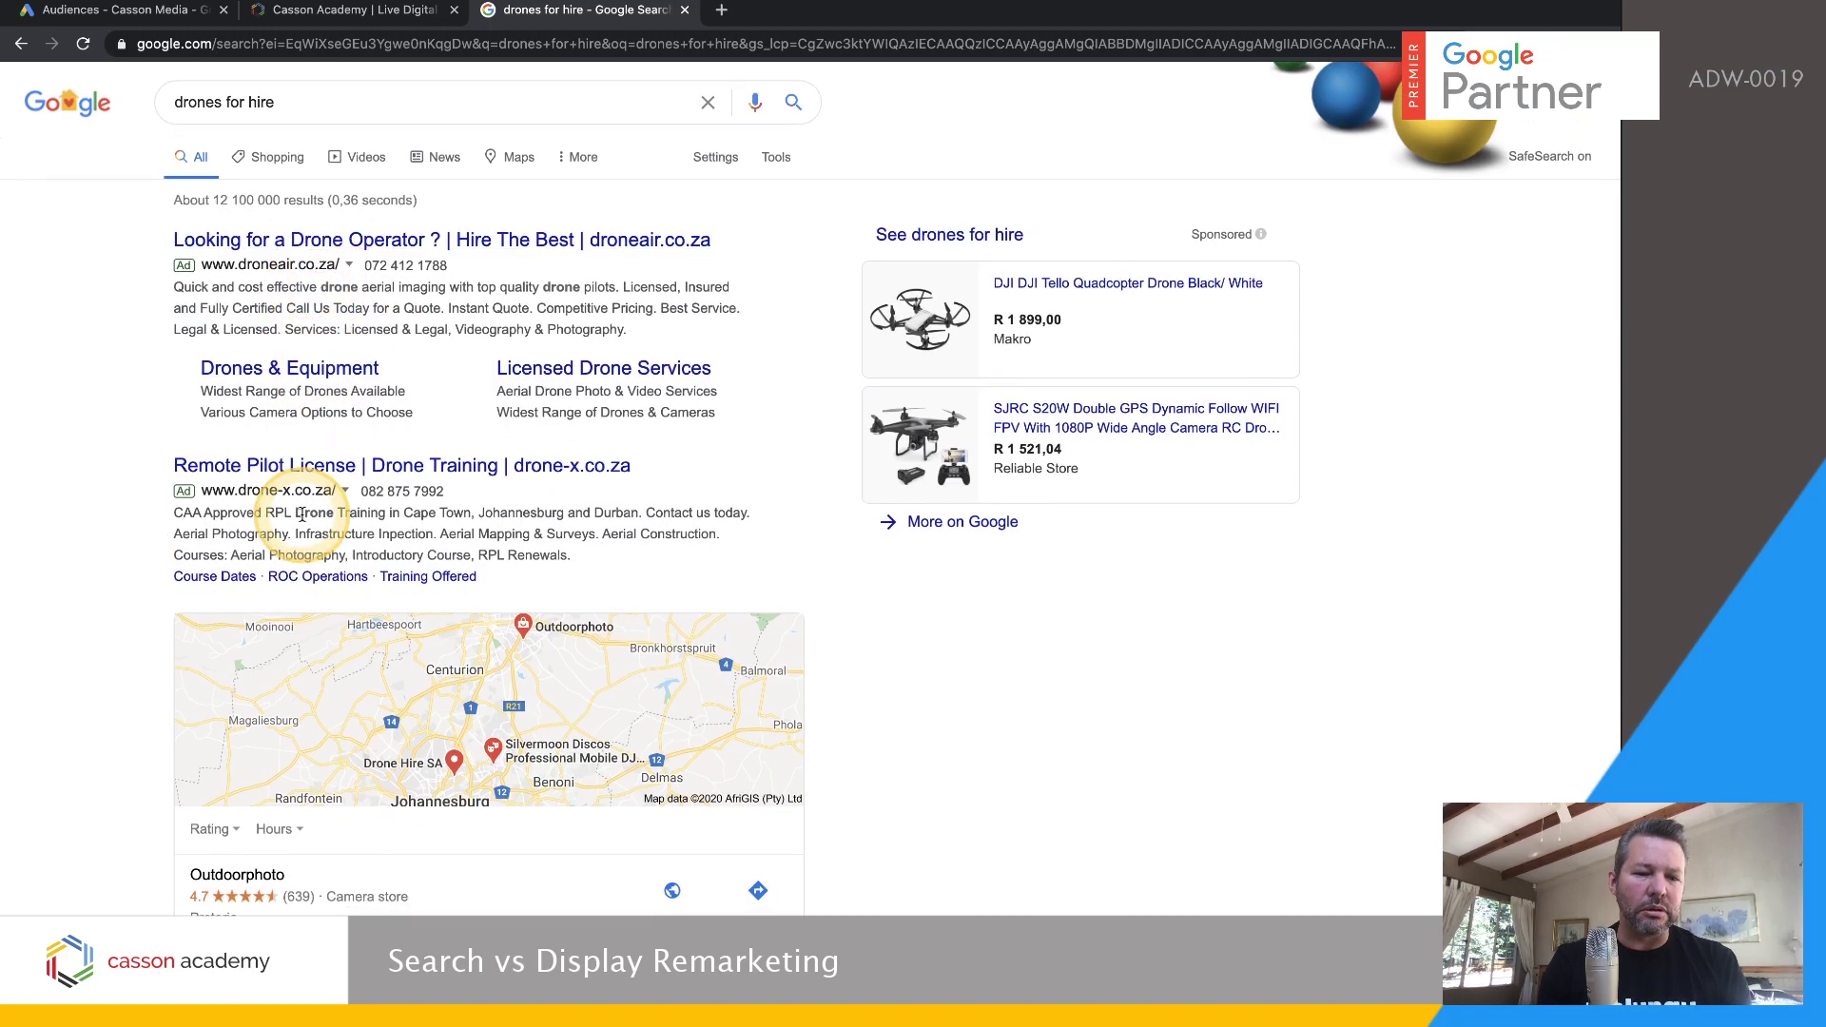
scroll(301, 515, "down", 5)
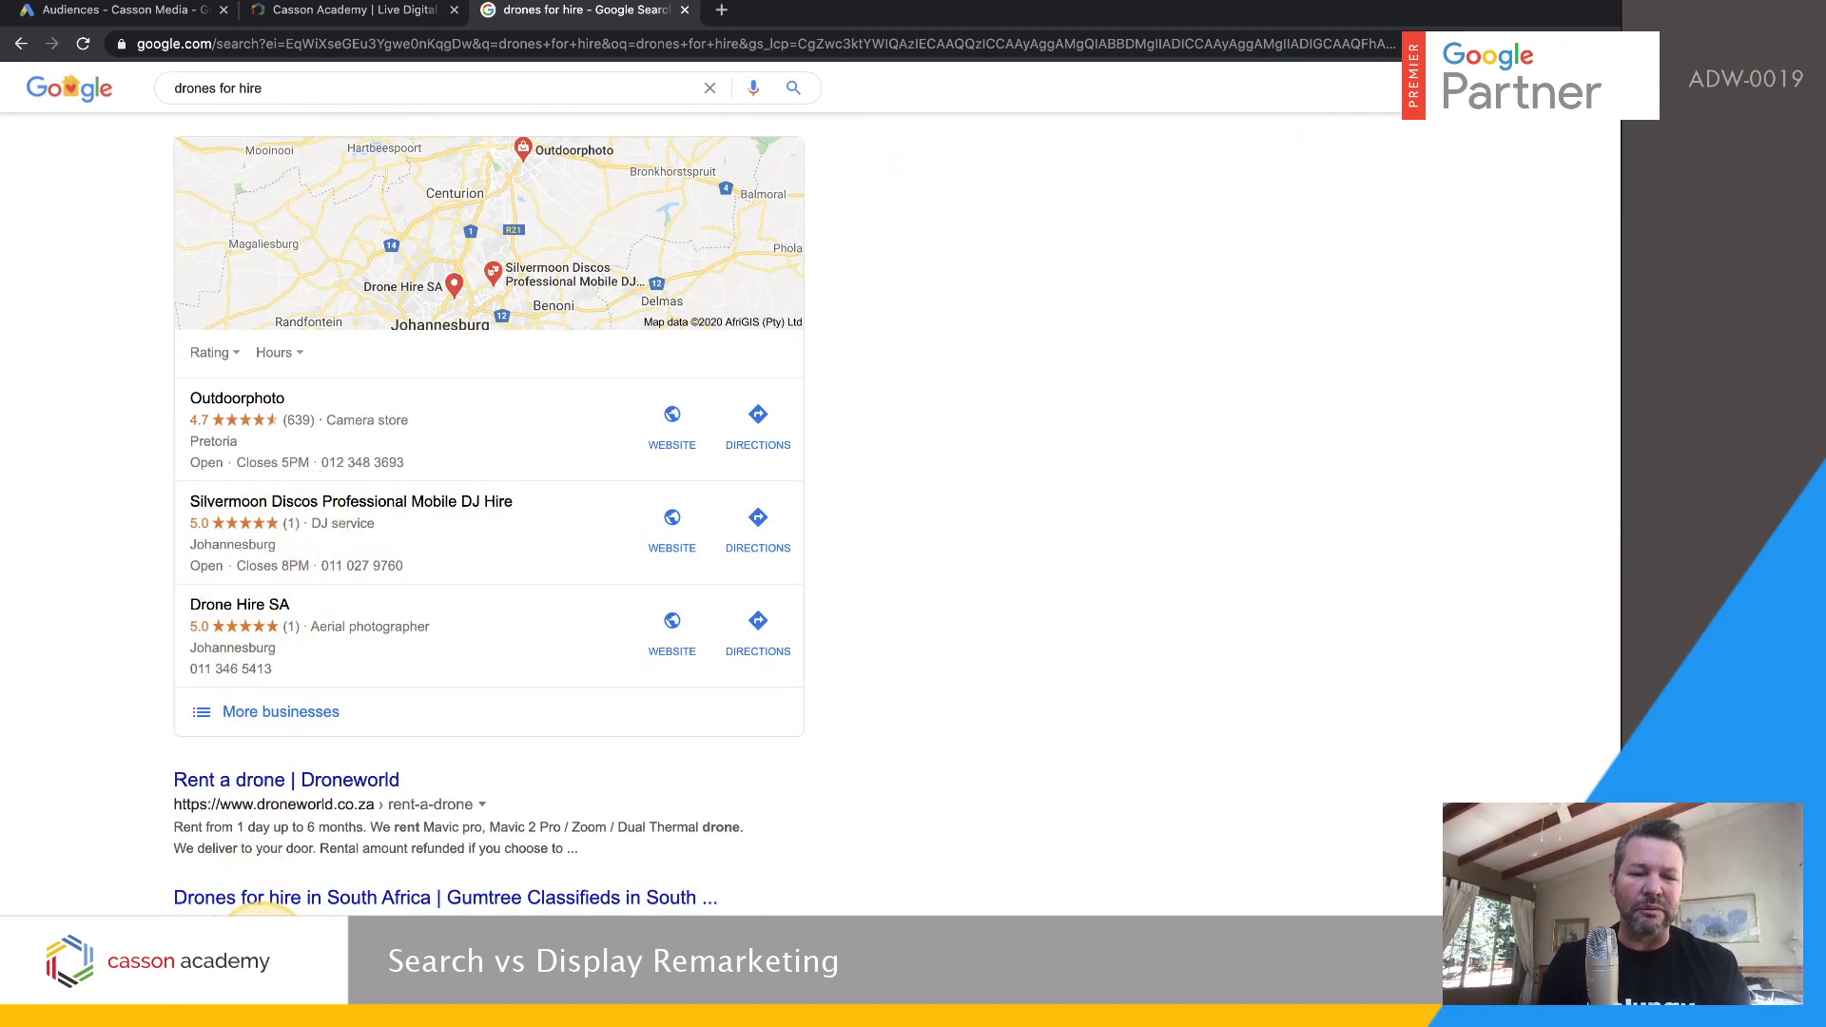
scroll(408, 774, "up", 5)
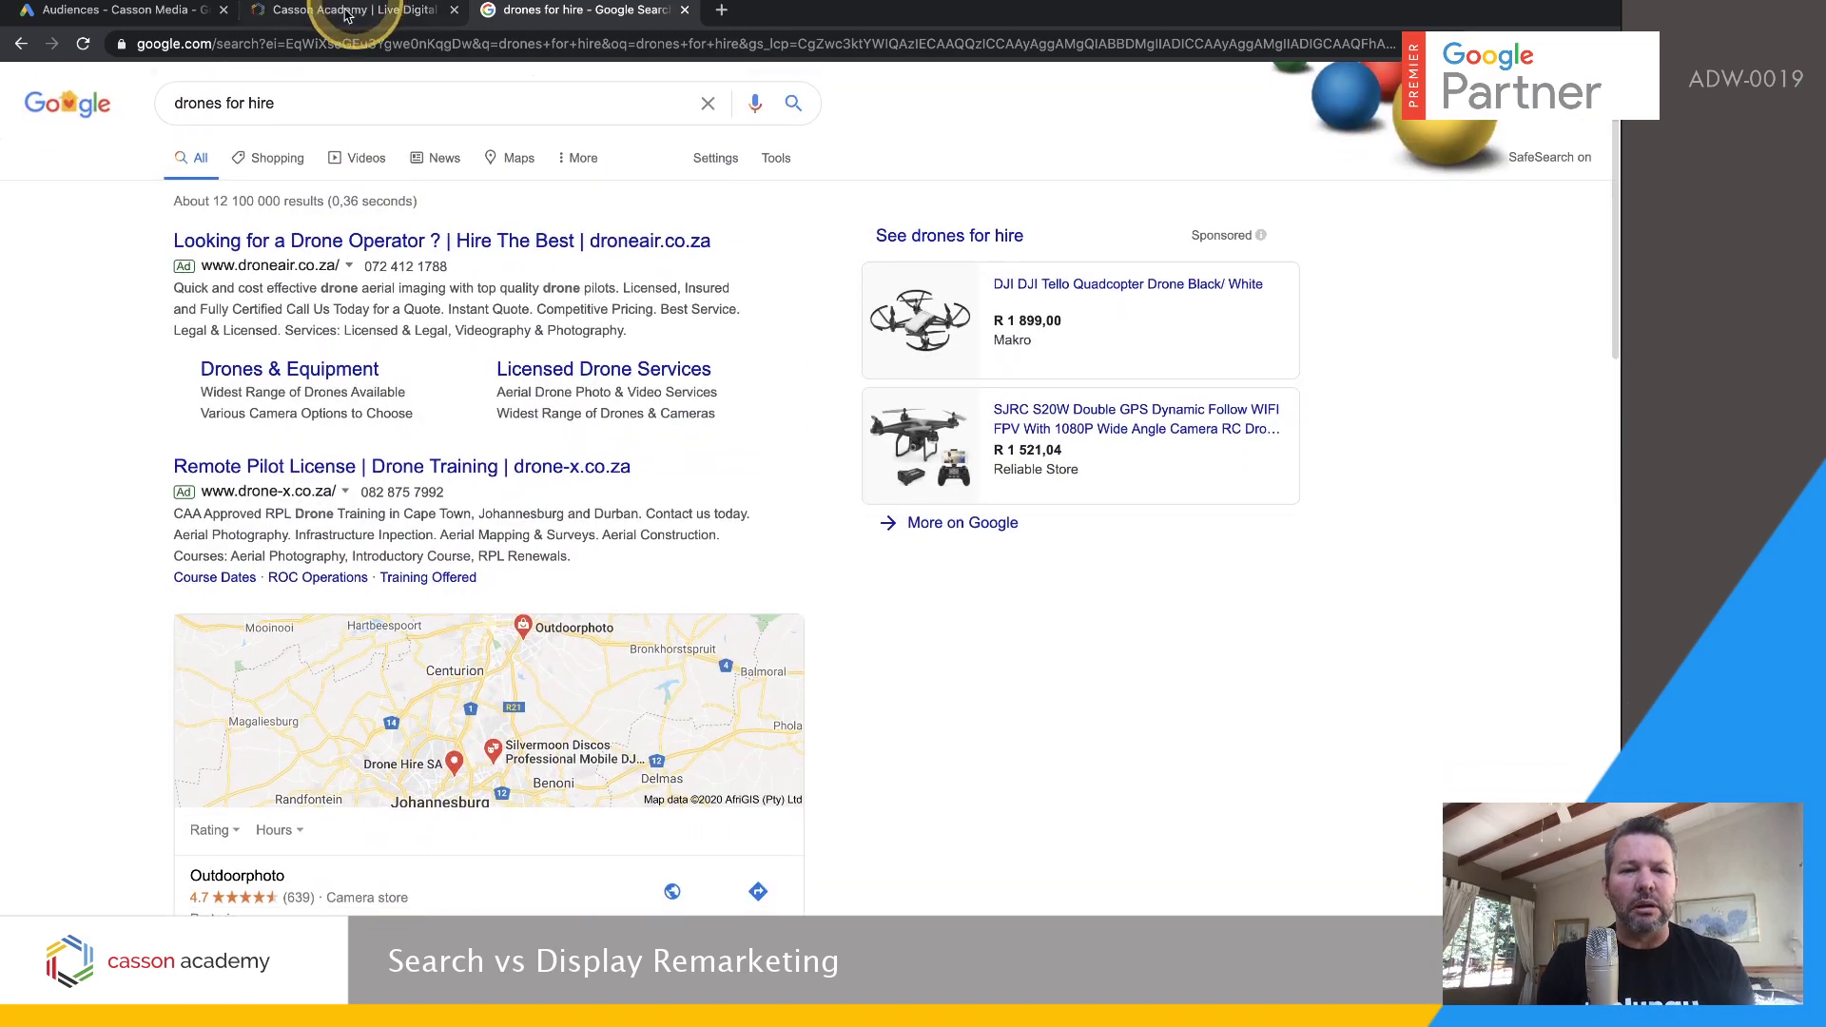
left_click(283, 99)
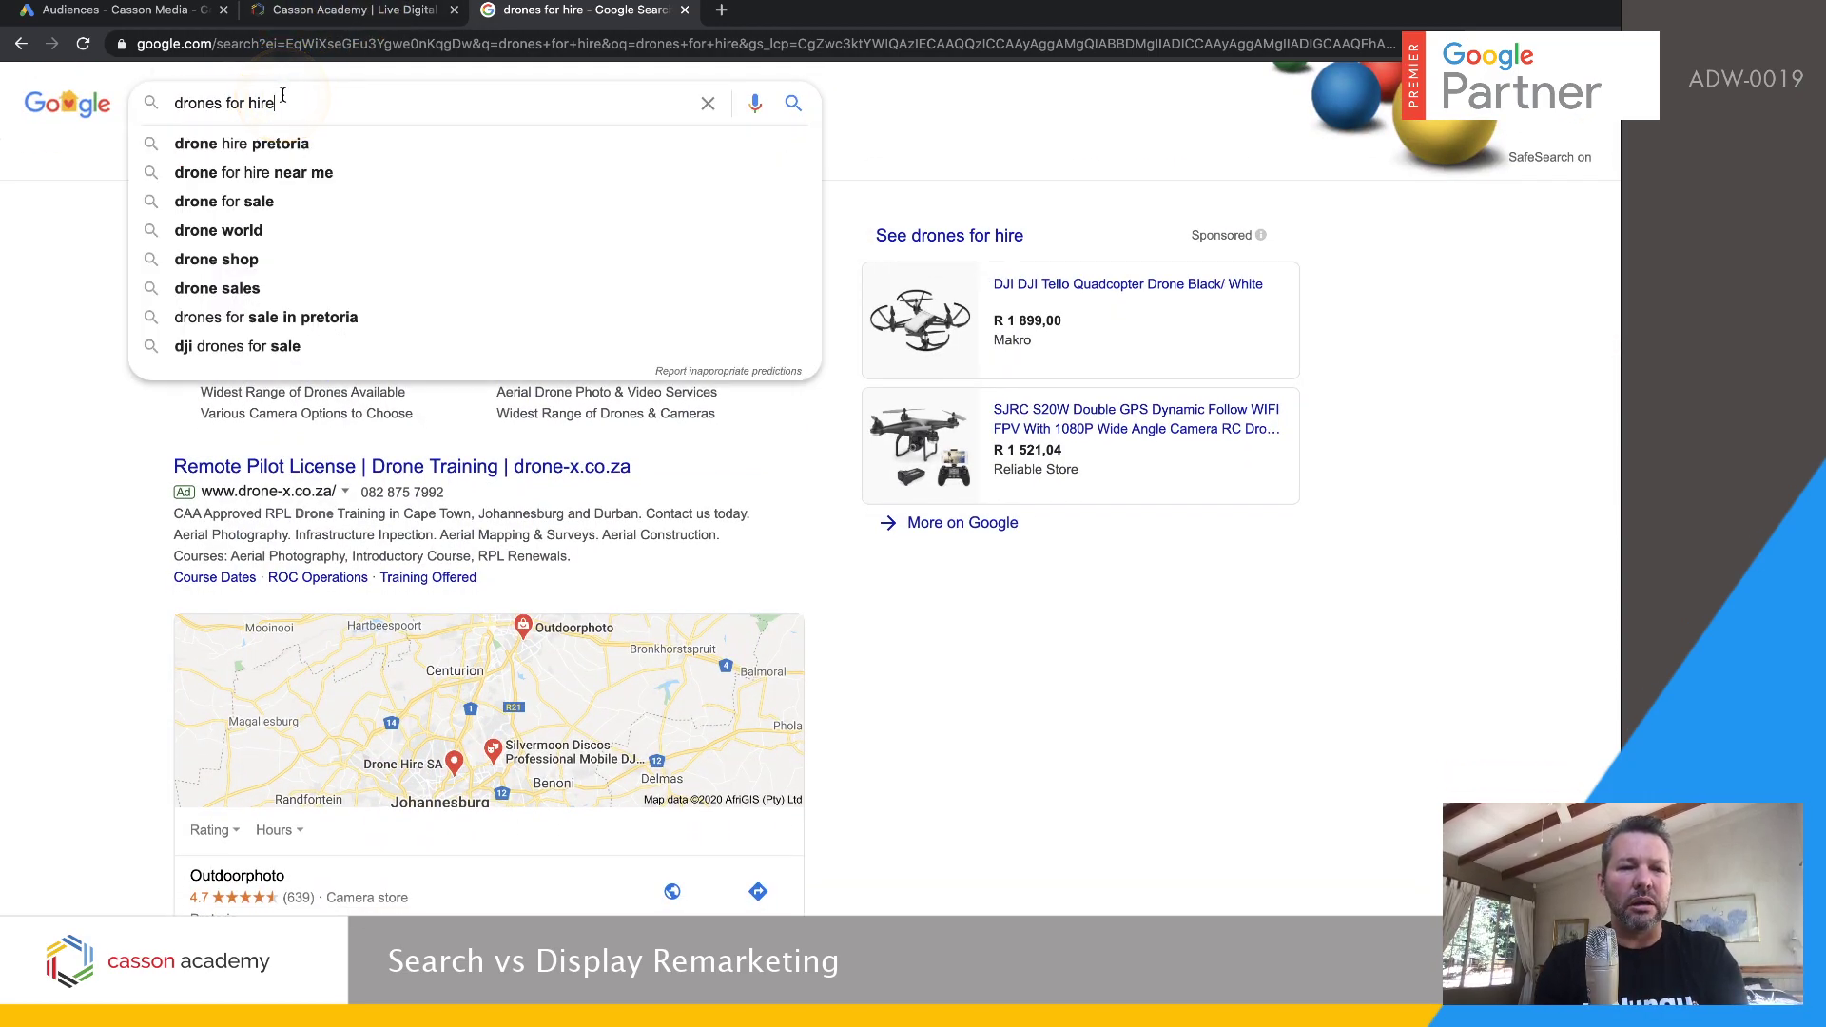
left_click(285, 172)
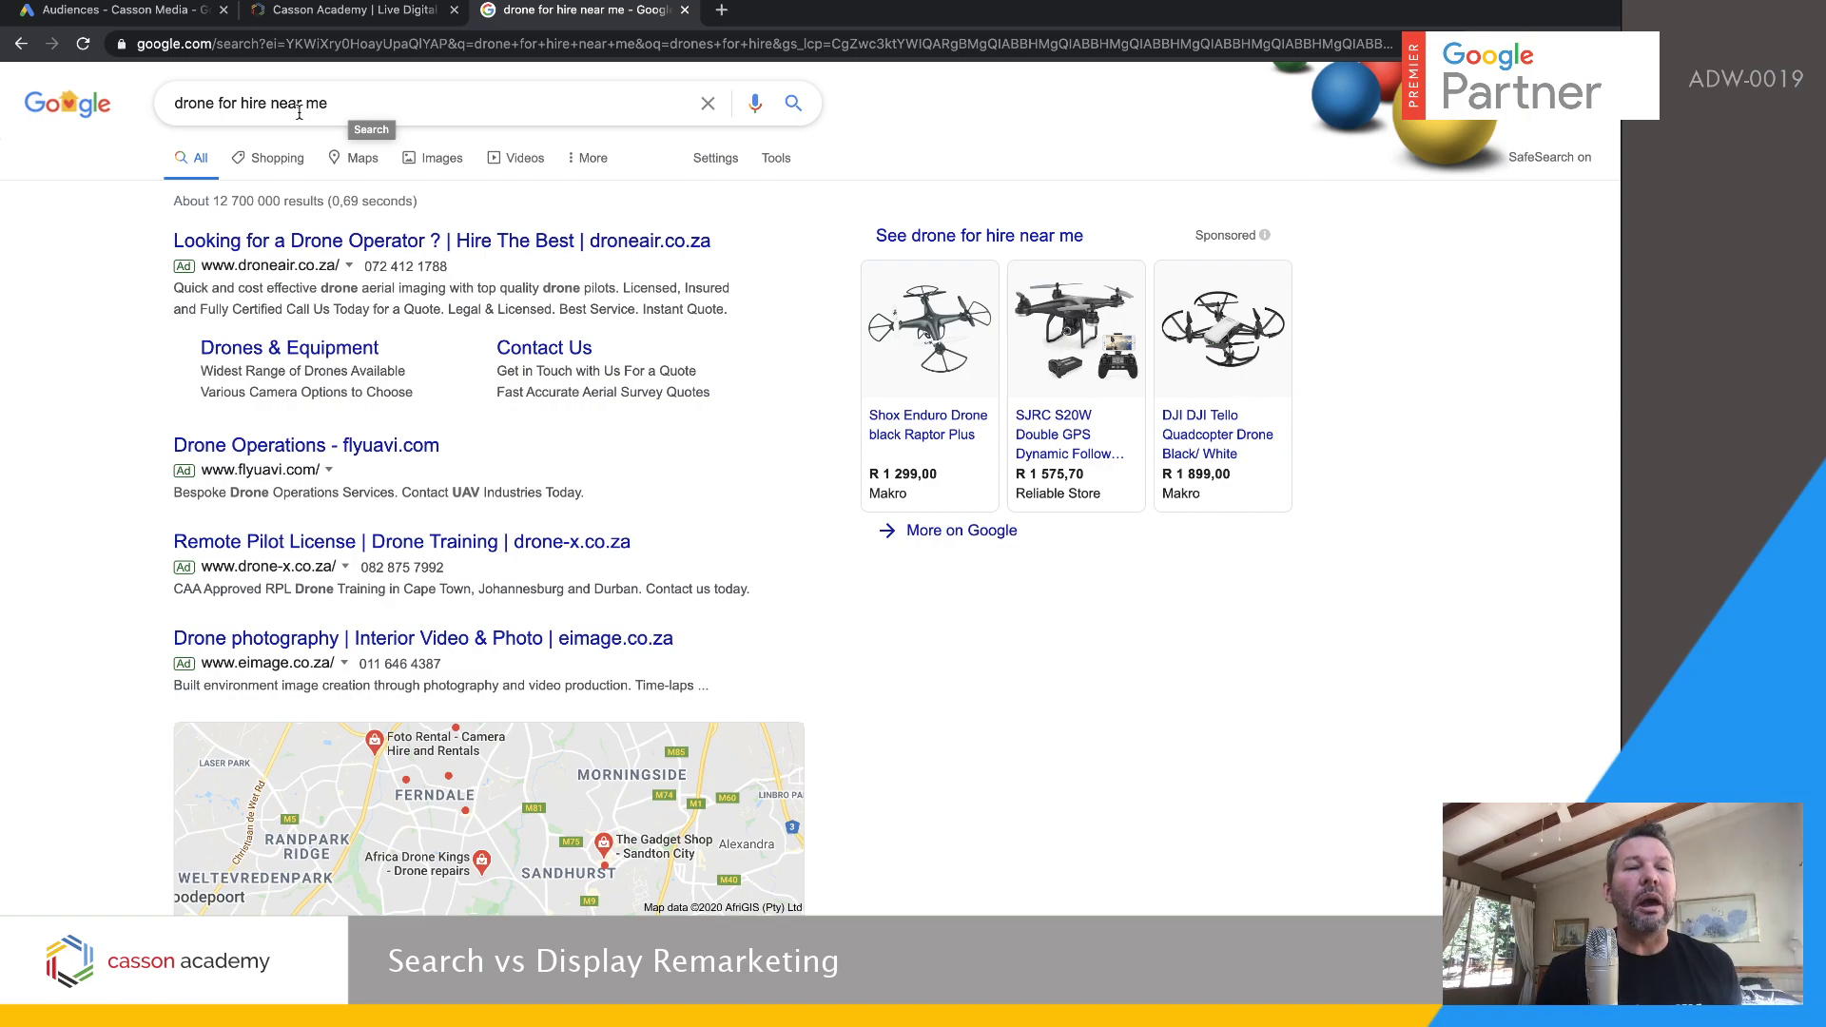
Switch back to Google Ads, clear the All Users audience's bid adjustment and save it blank
left_click(114, 15)
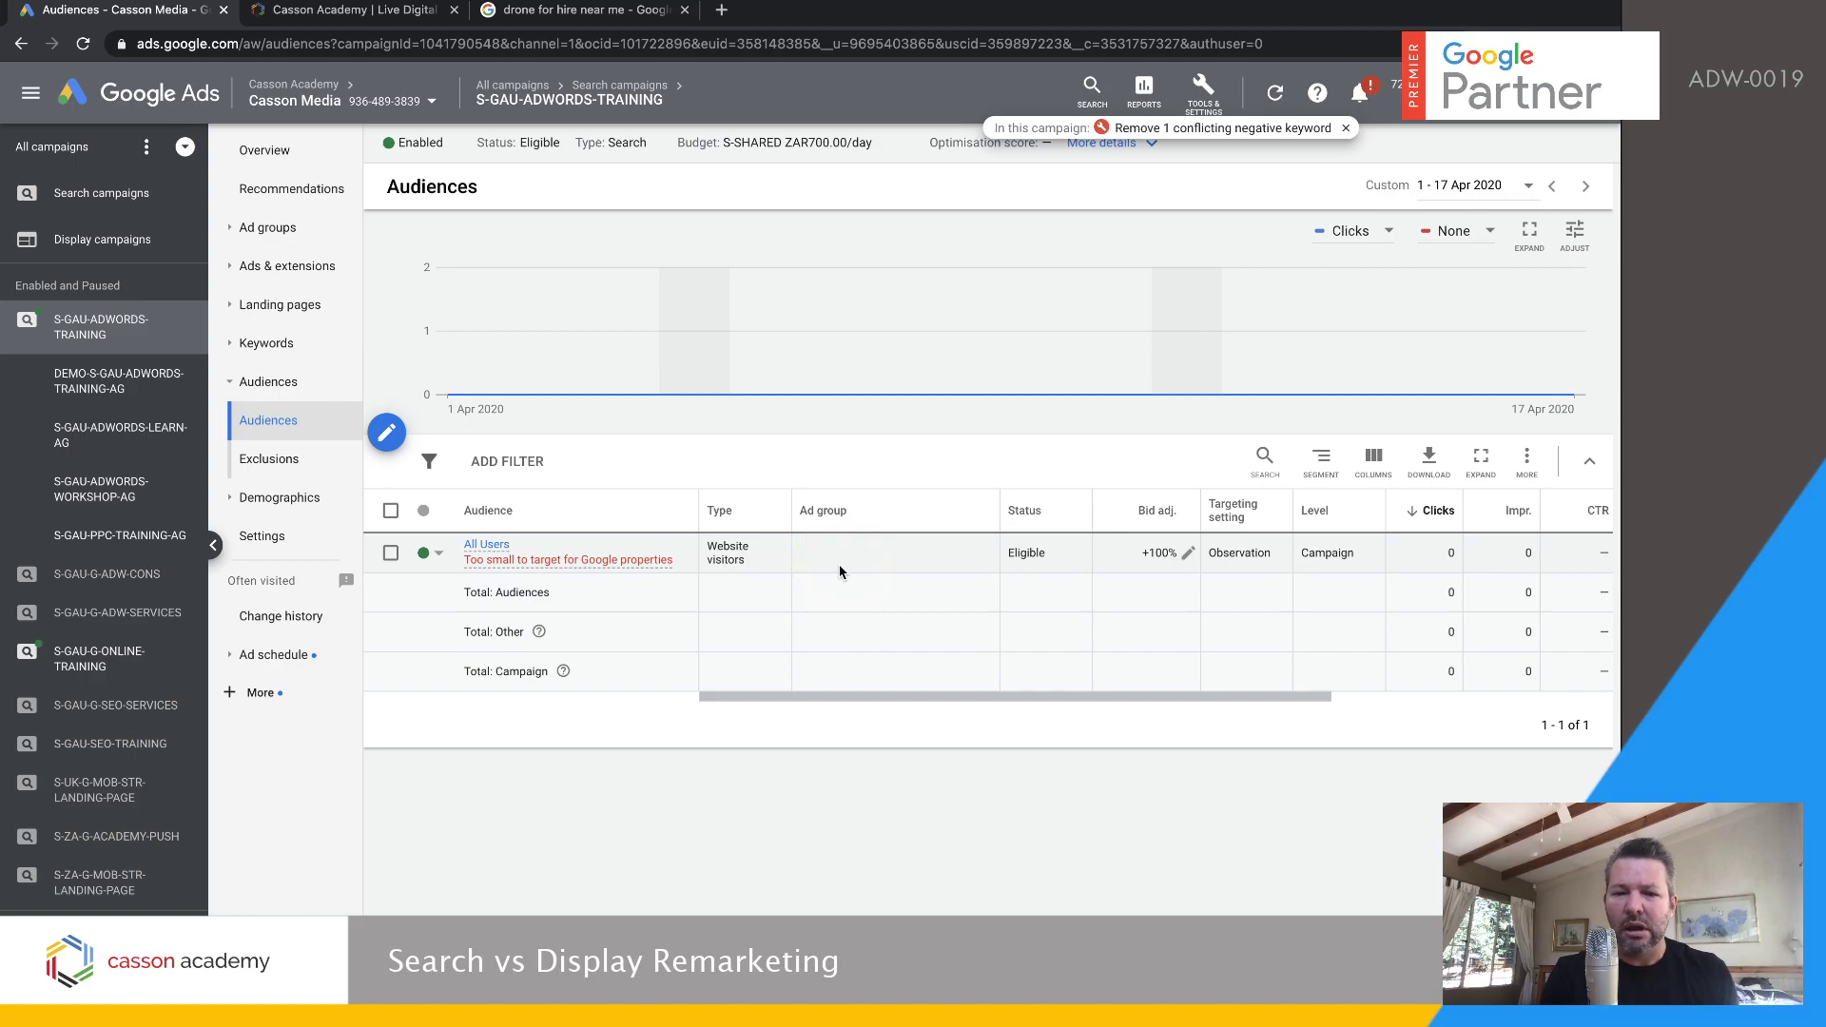
left_click(1188, 553)
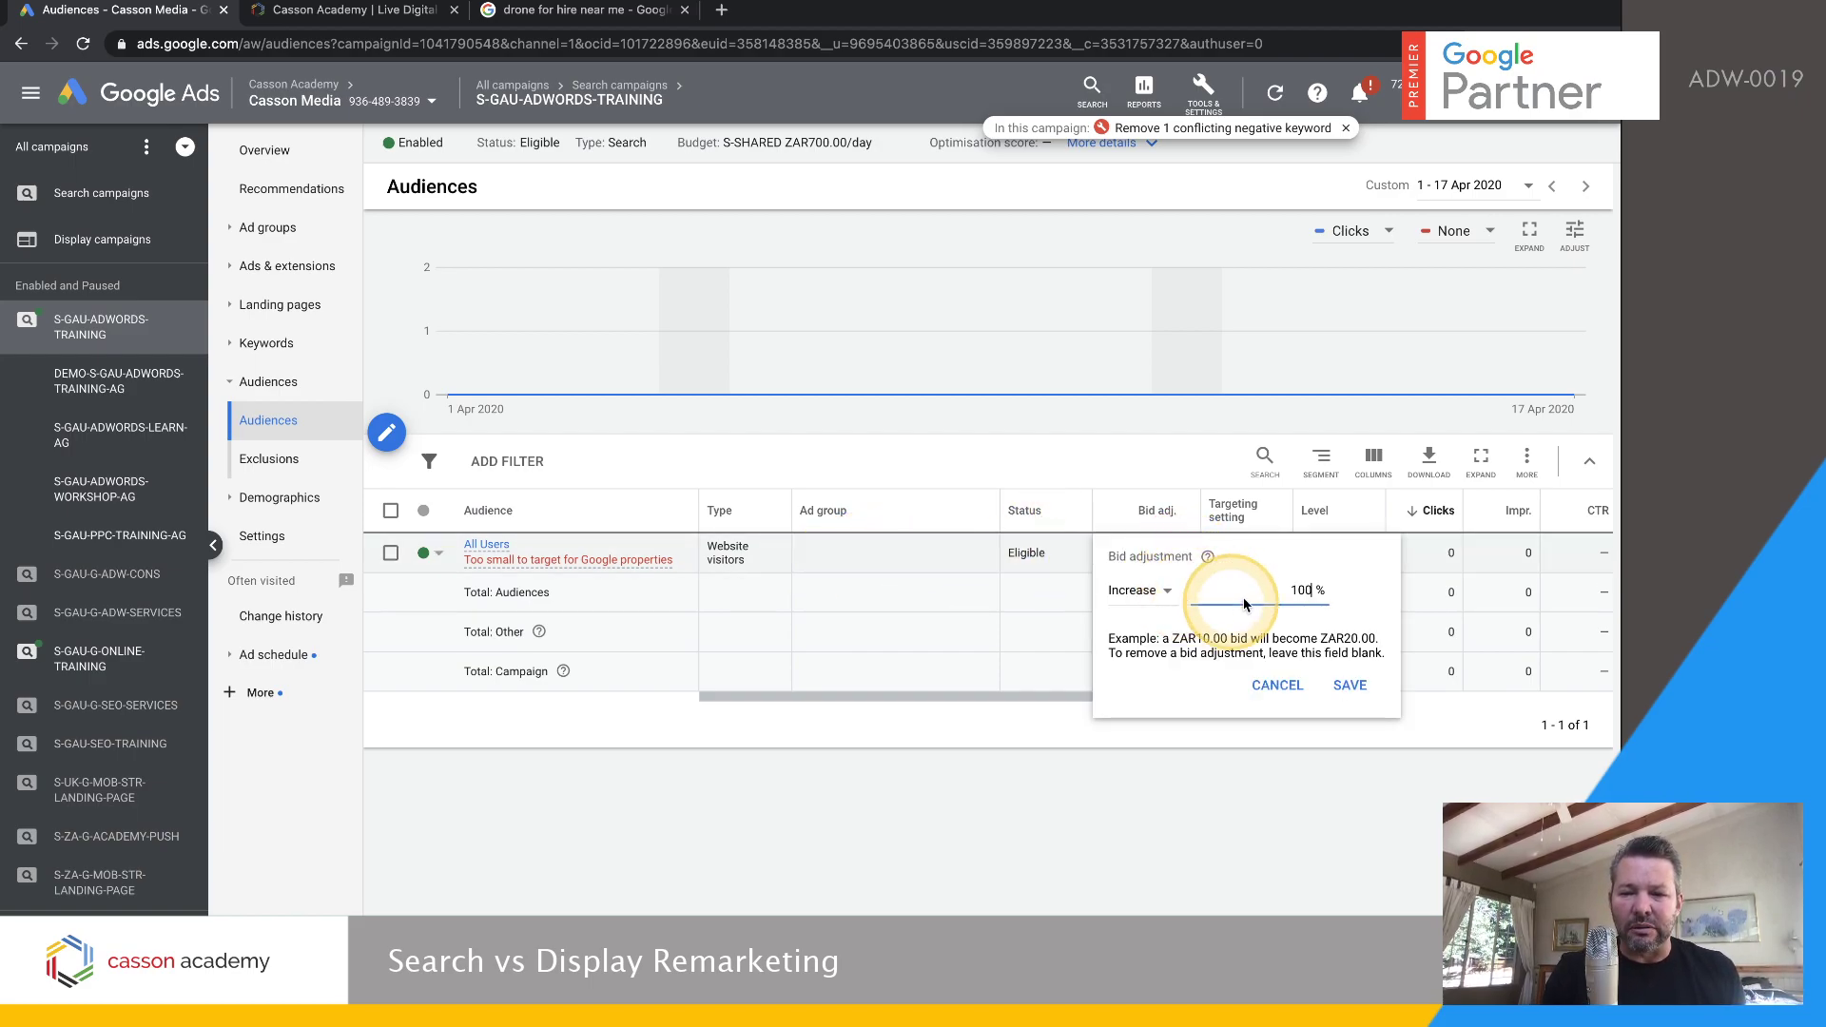
double_click(1299, 589)
key("BackSpace")
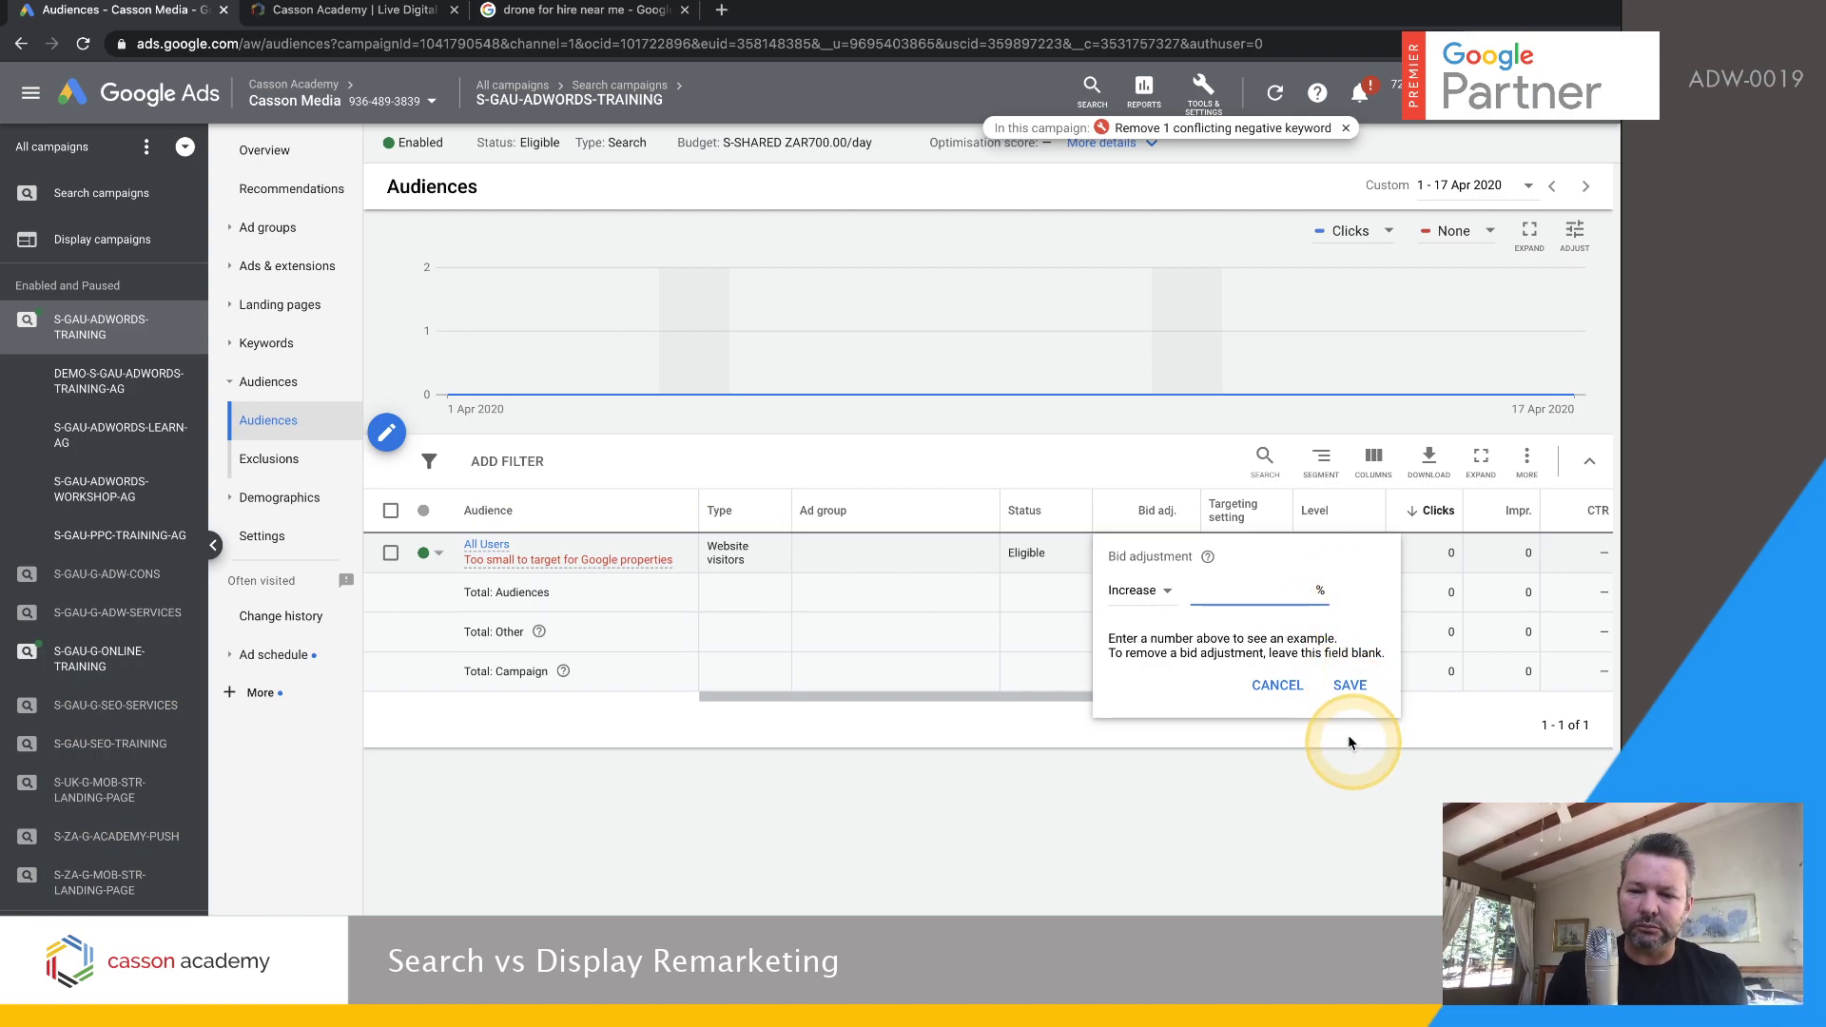
left_click(1350, 685)
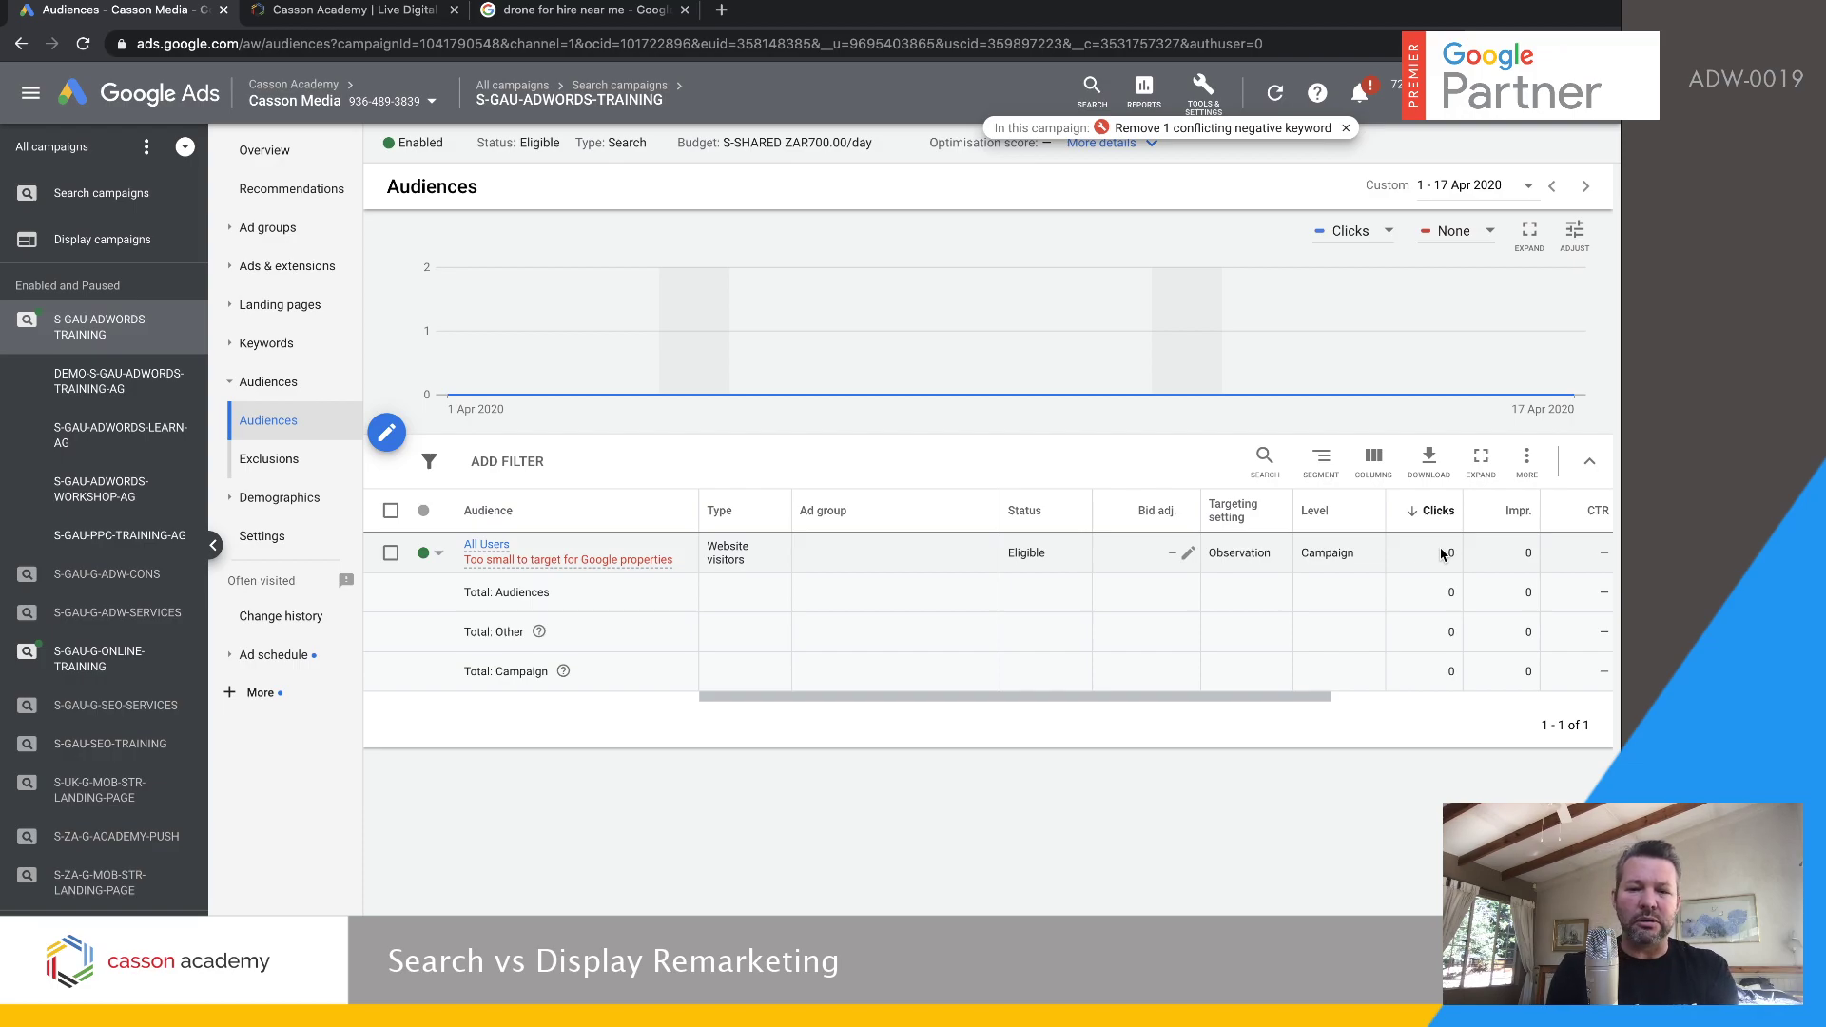
Enter a 100% bid decrease for the All Users audience in the S-GAU-ADWORDS-TRAINING campaign
left_click(1188, 553)
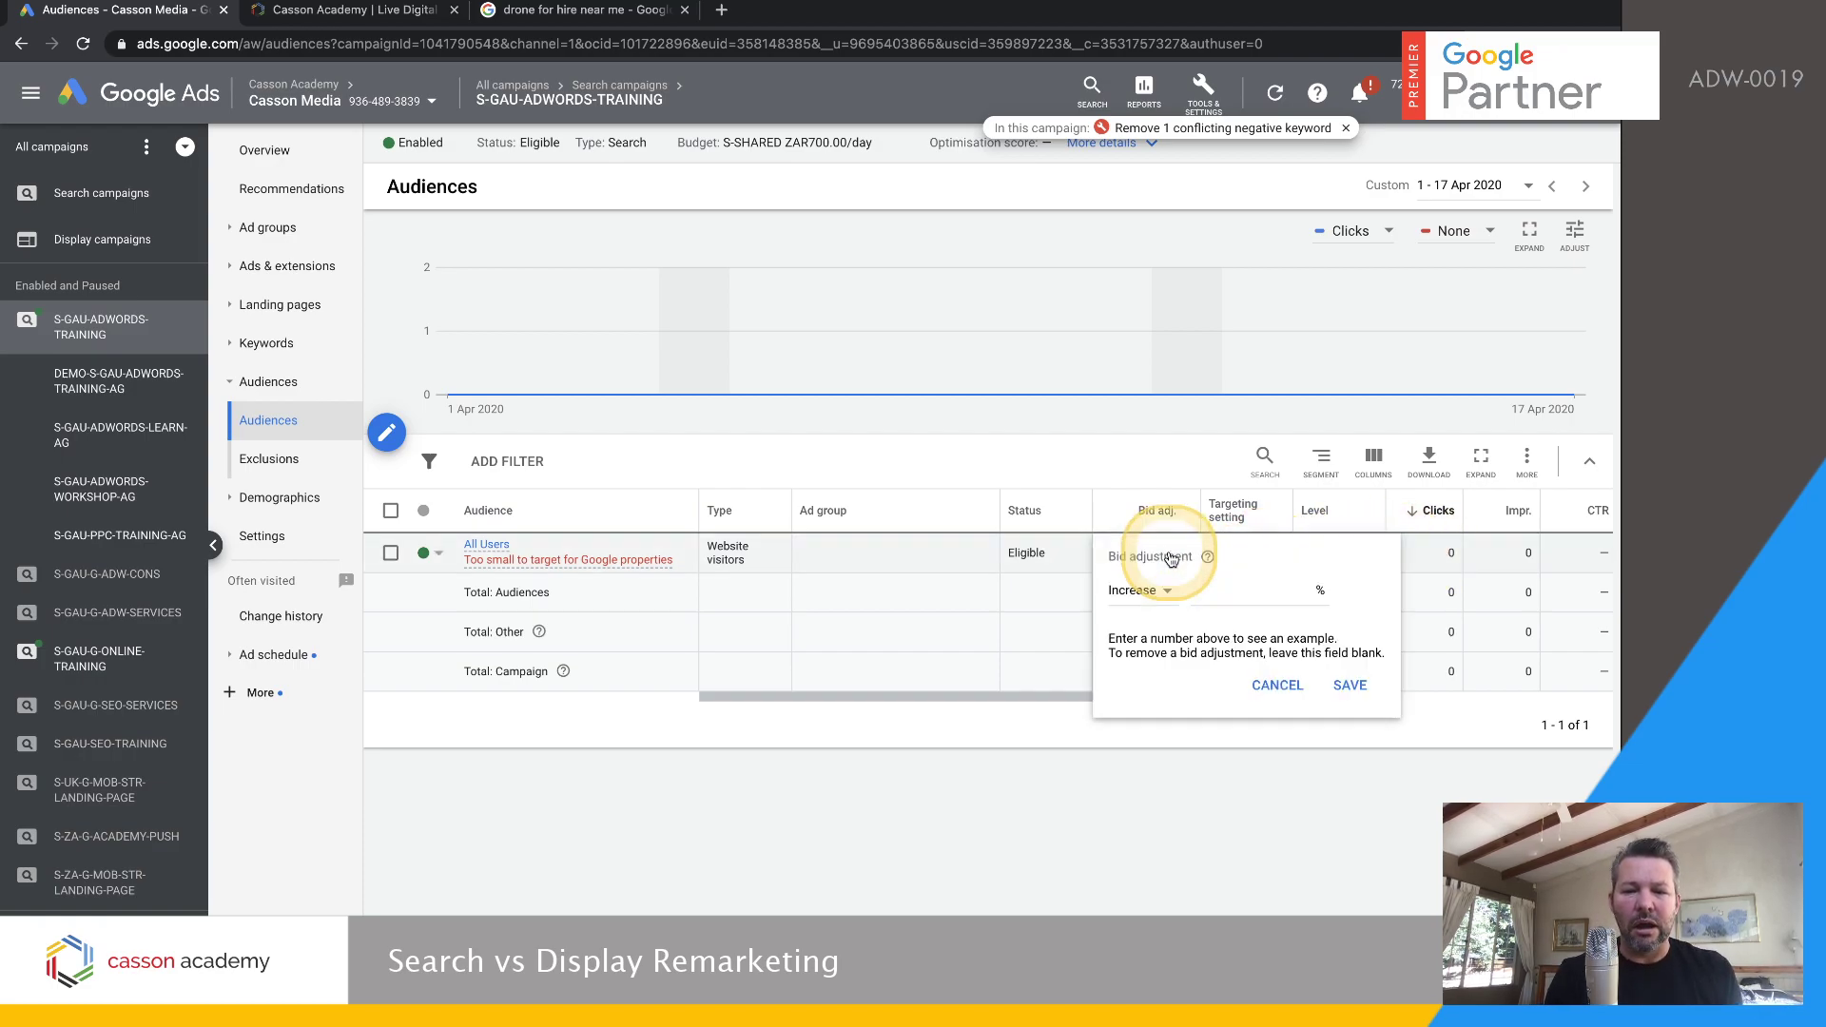
left_click(1138, 591)
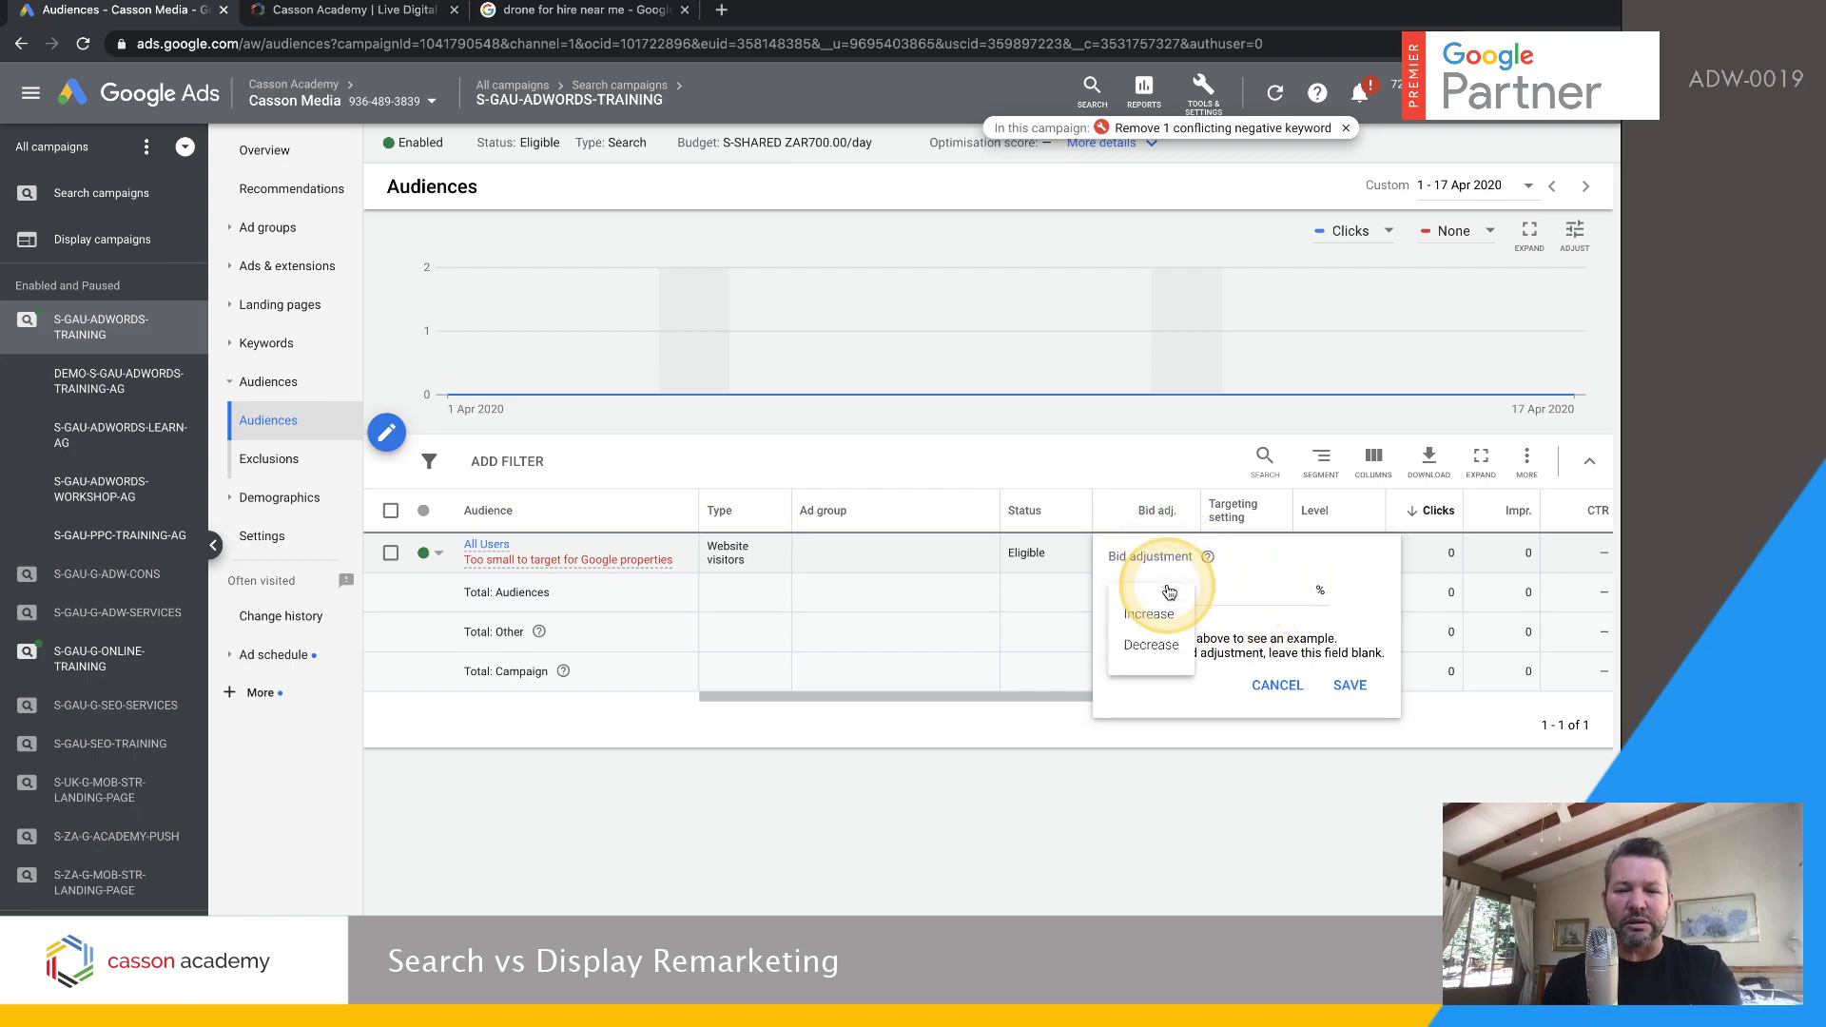
left_click(1140, 646)
left_click(1254, 582)
type("10")
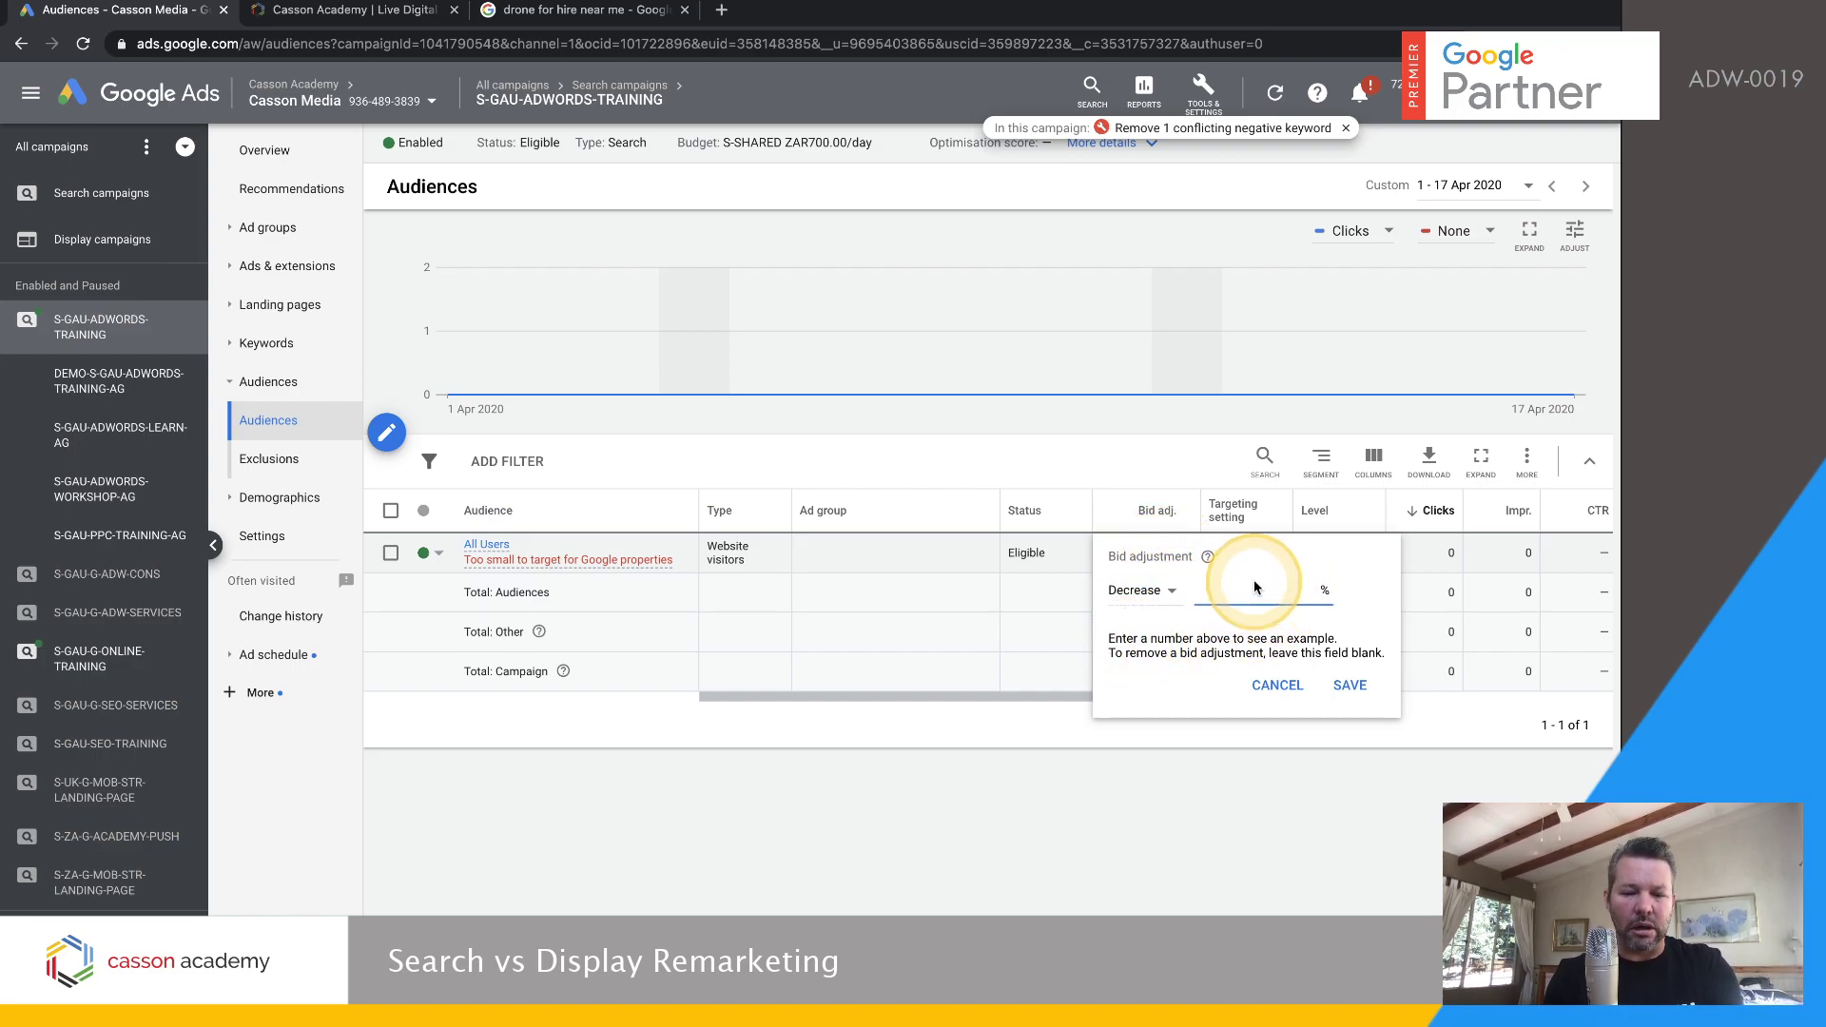
type("0")
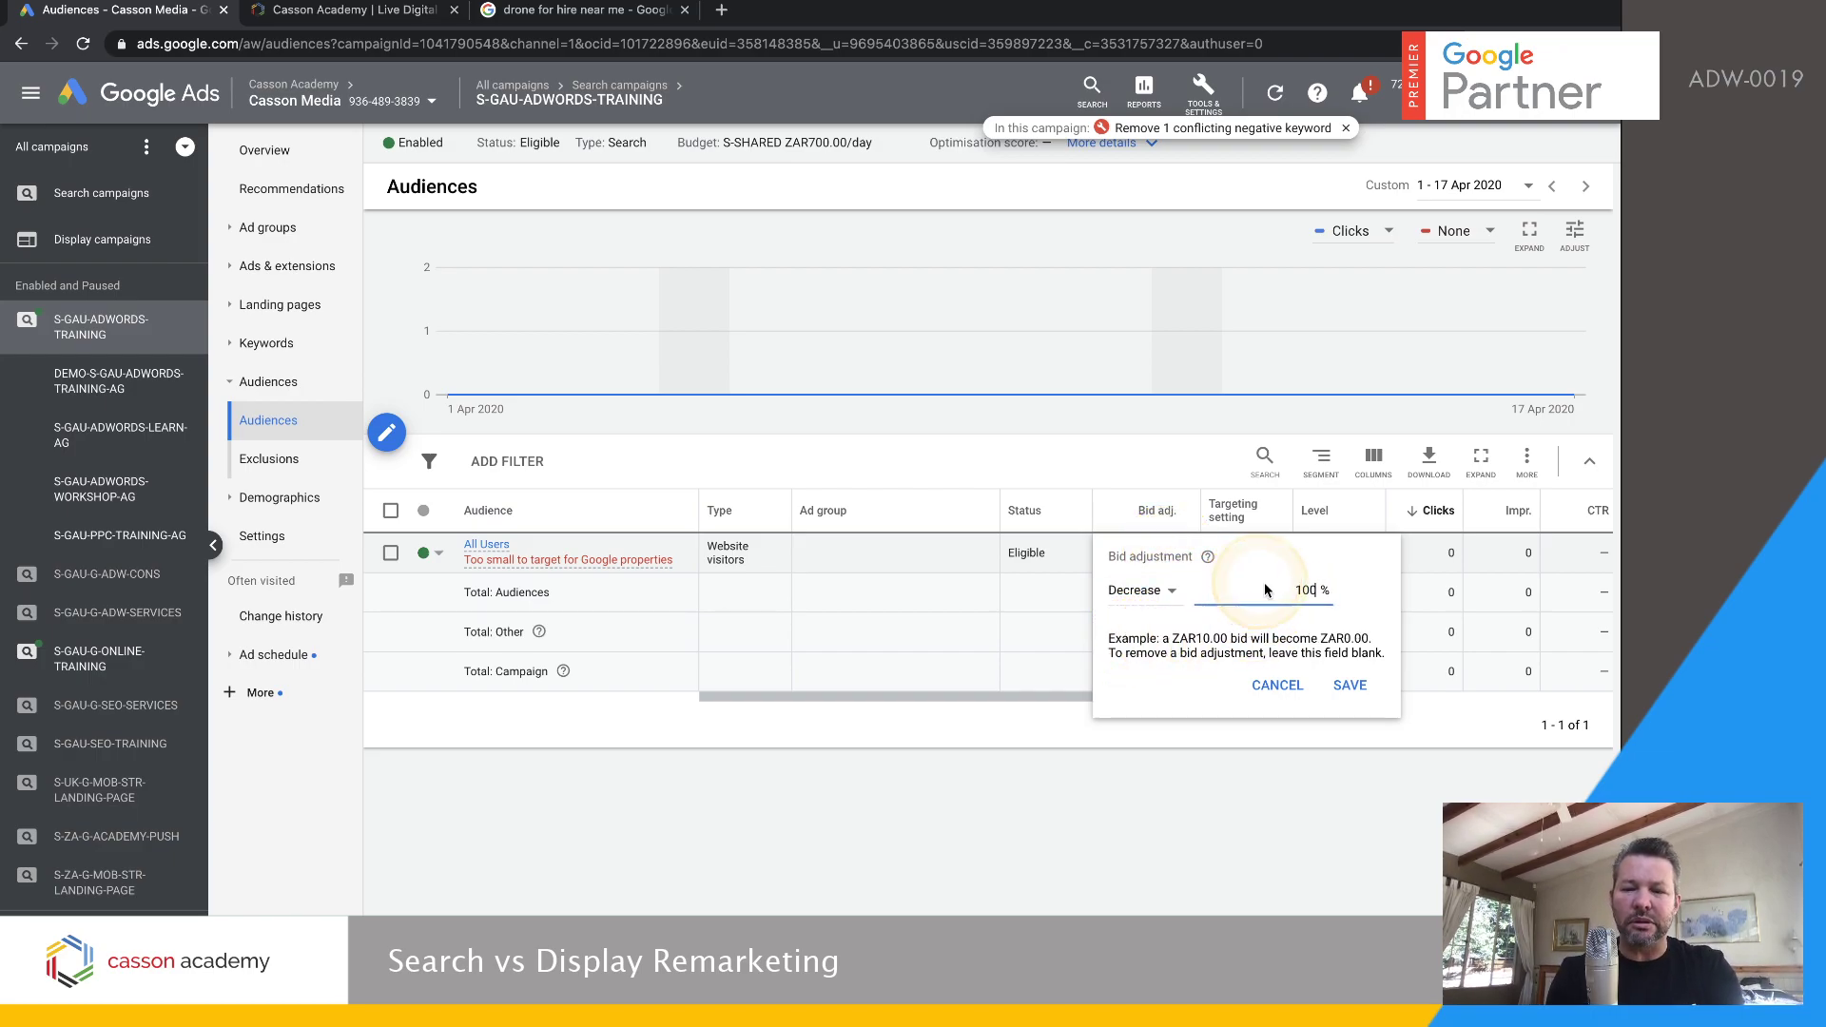
left_click(1342, 687)
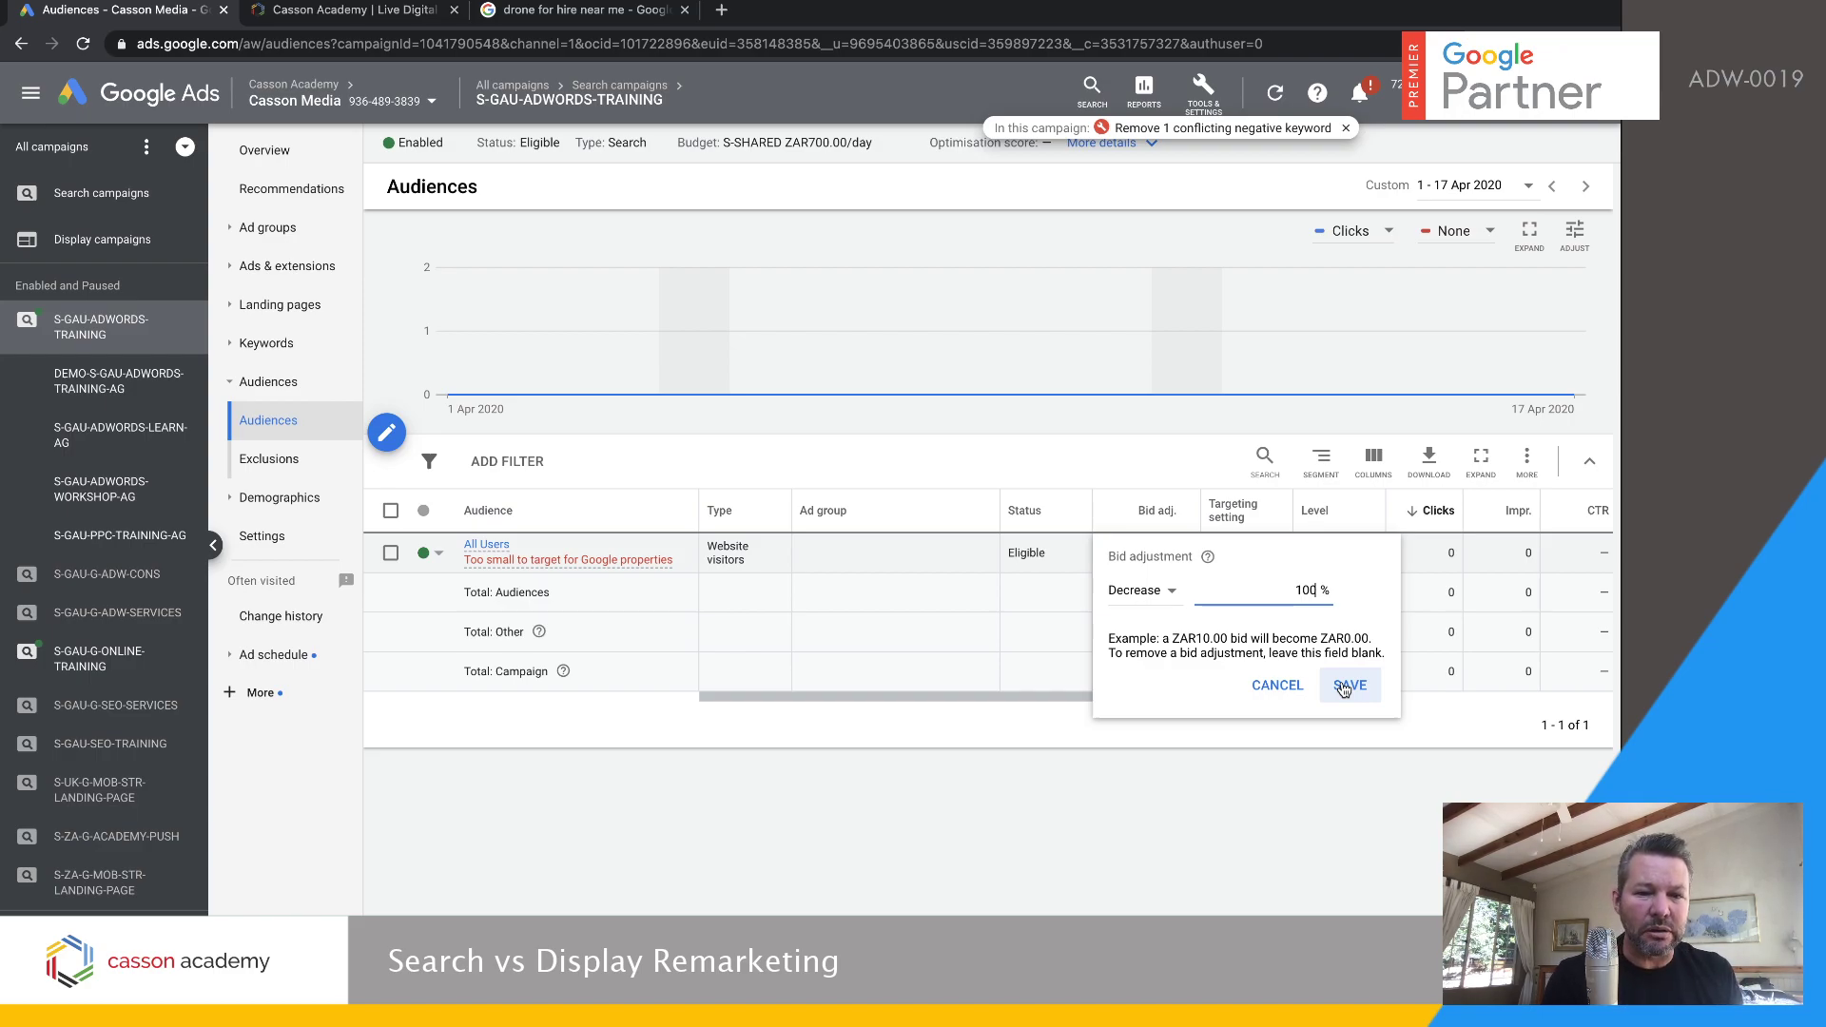
left_click(1167, 608)
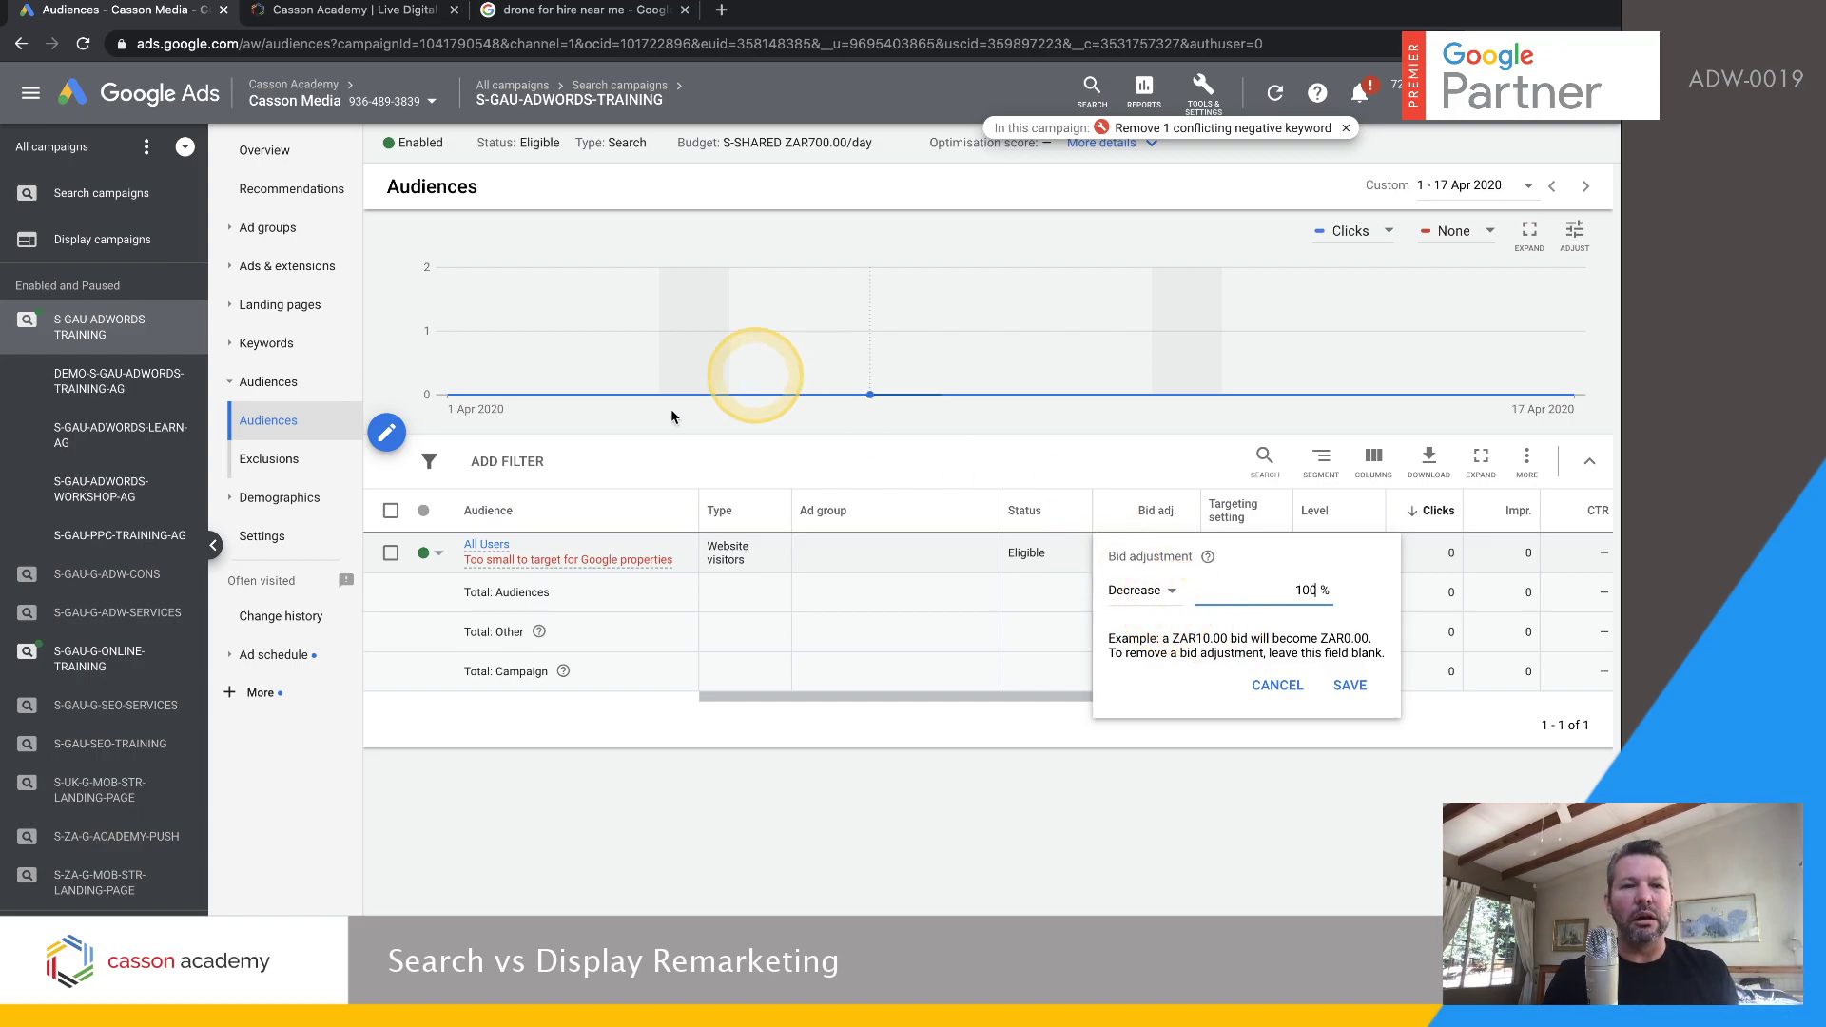
Switch to the Google results for "drone for hire near me" and examine the paid ads, map listings and organic results
left_click(594, 11)
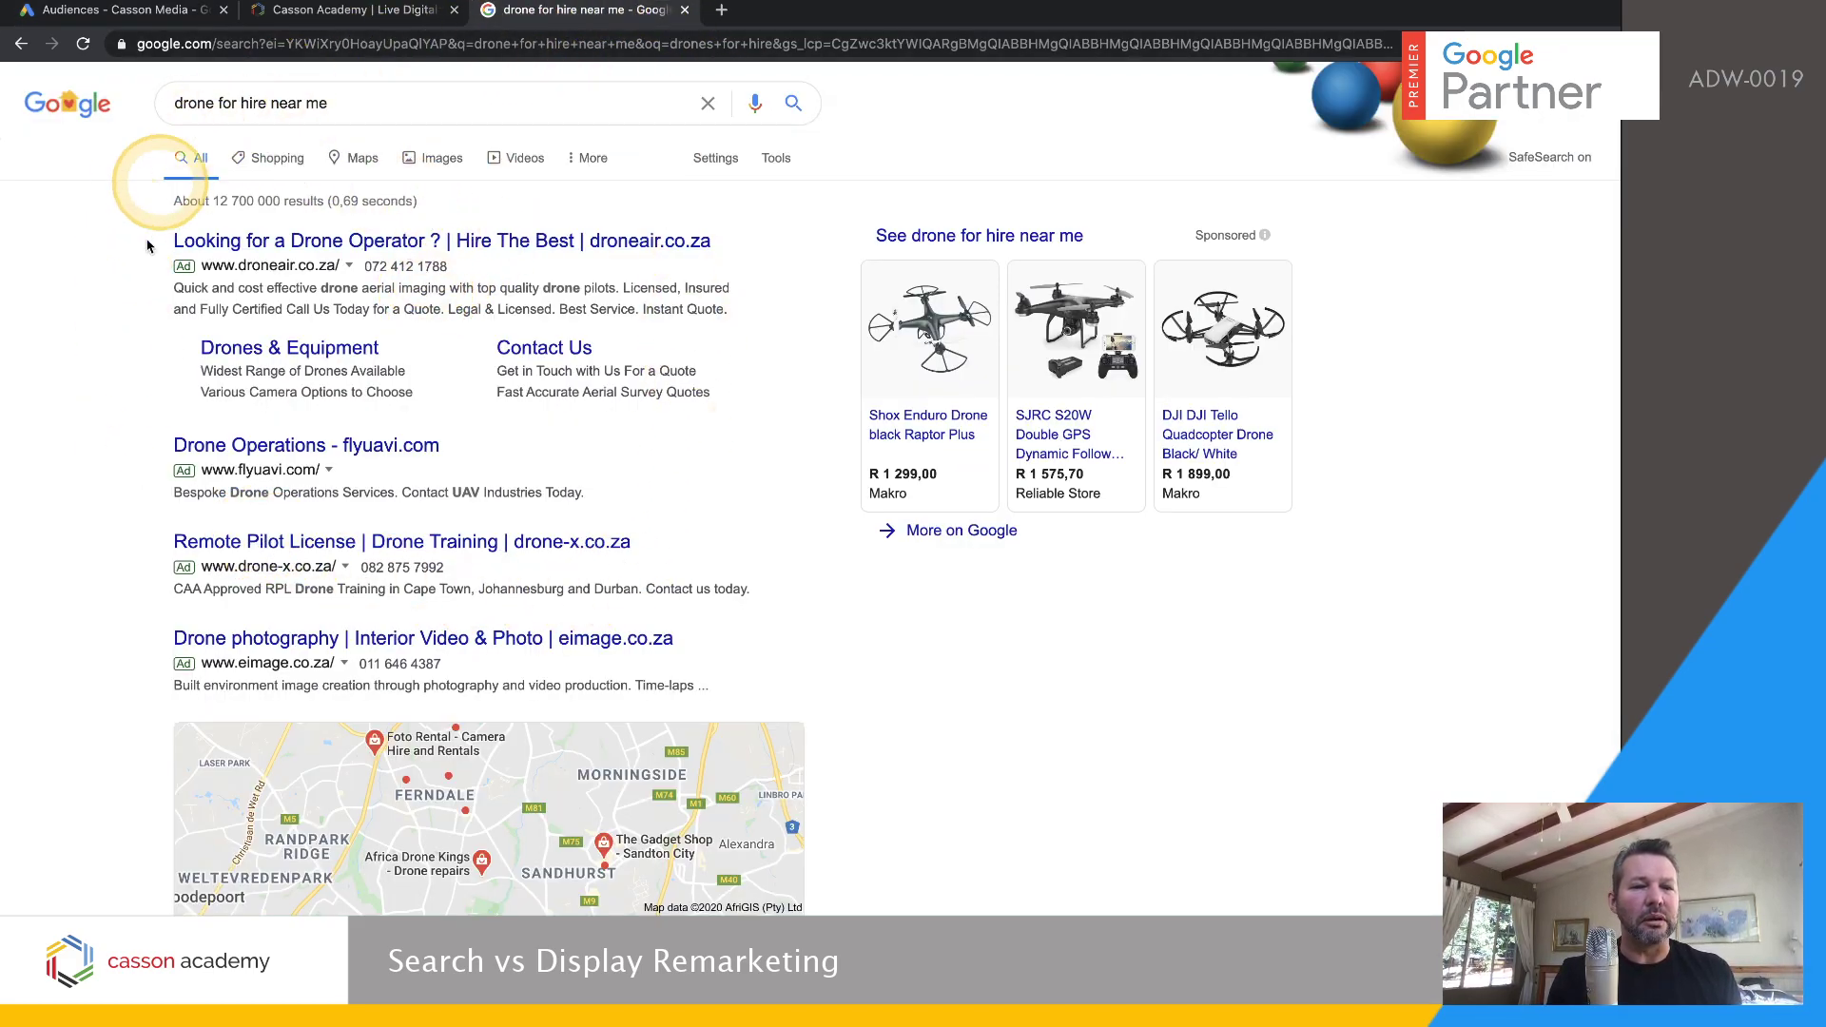
scroll(162, 428, "down", 2)
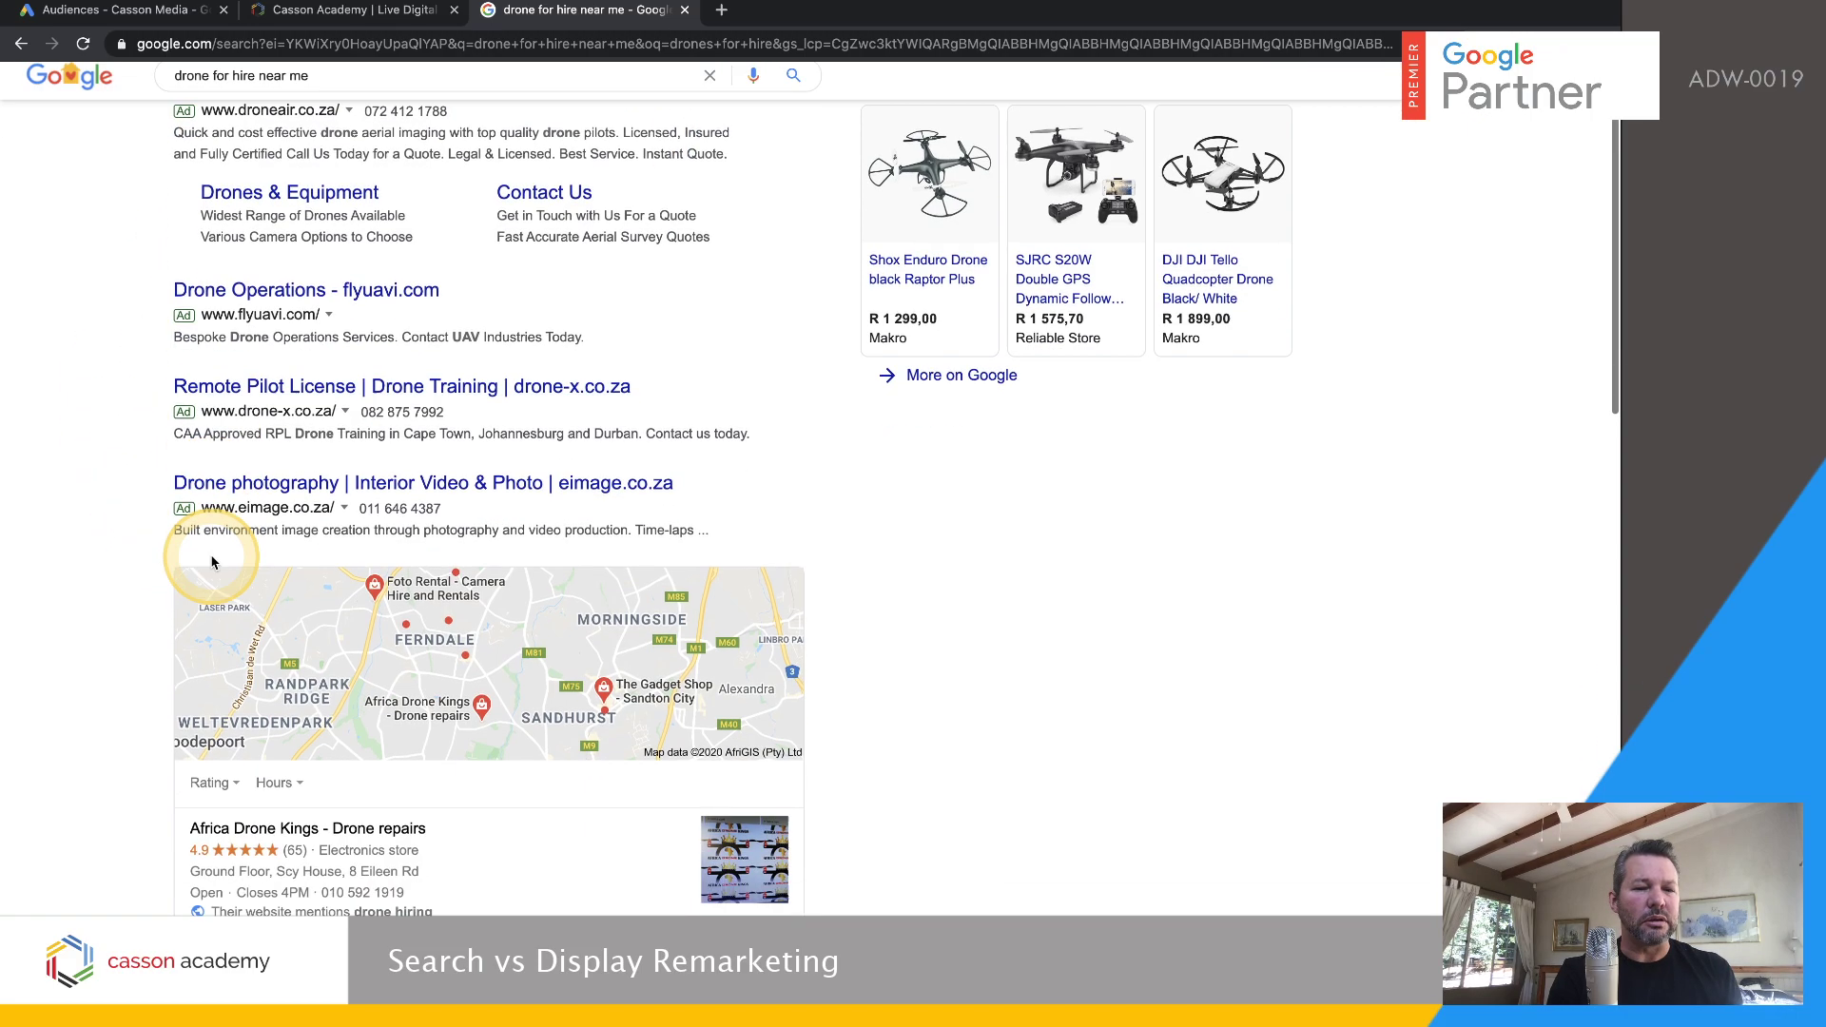
scroll(181, 533, "up", 2)
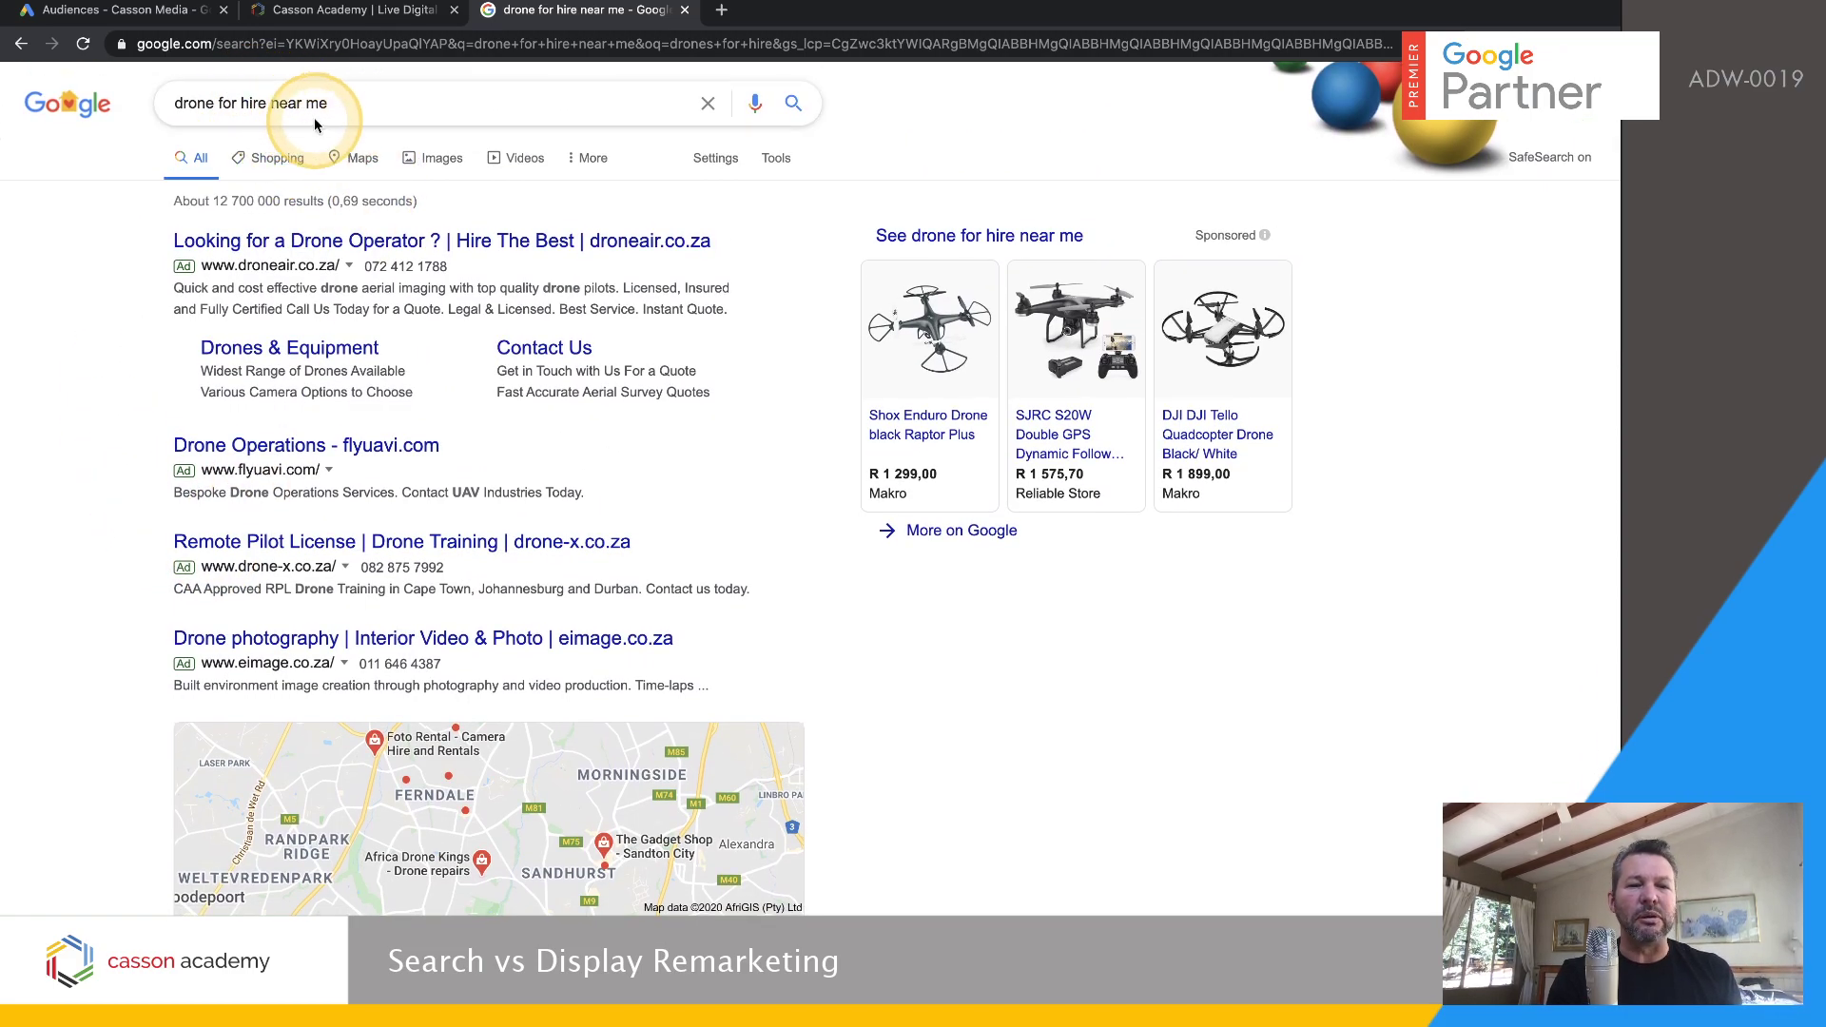
scroll(388, 257, "down", 2)
scroll(389, 257, "down", 10)
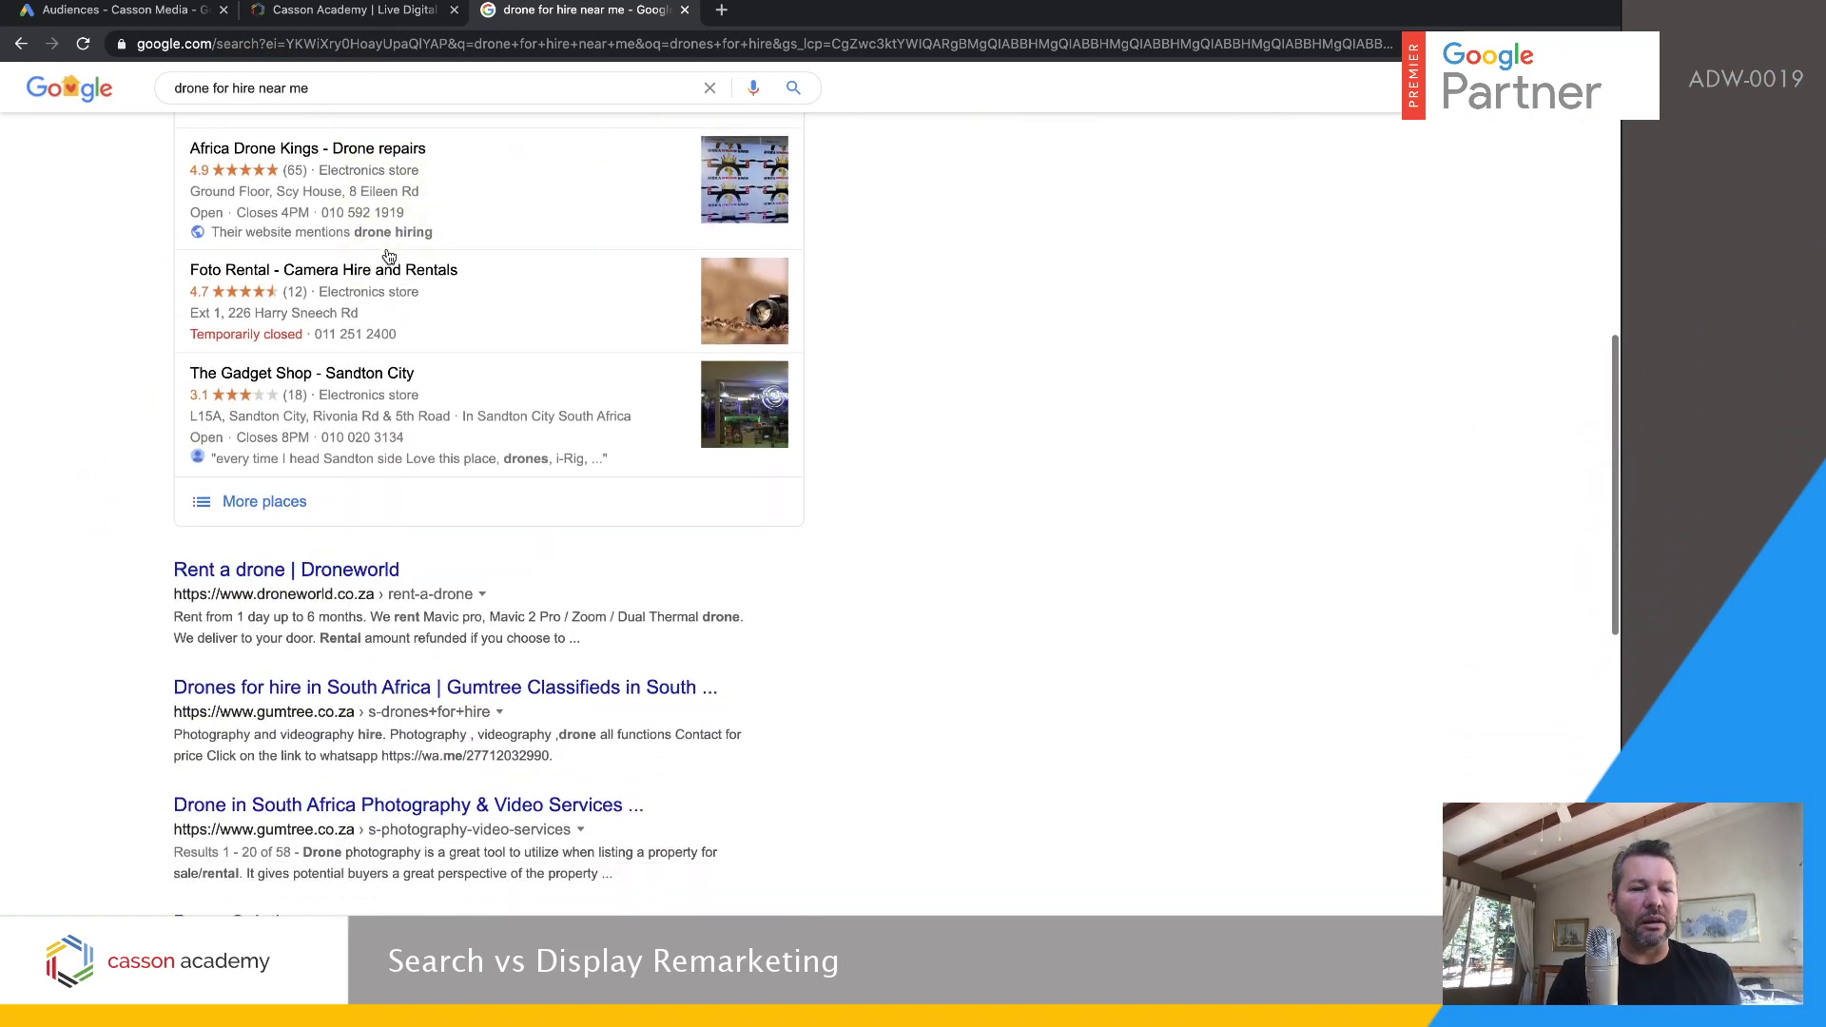
scroll(428, 257, "up", 12)
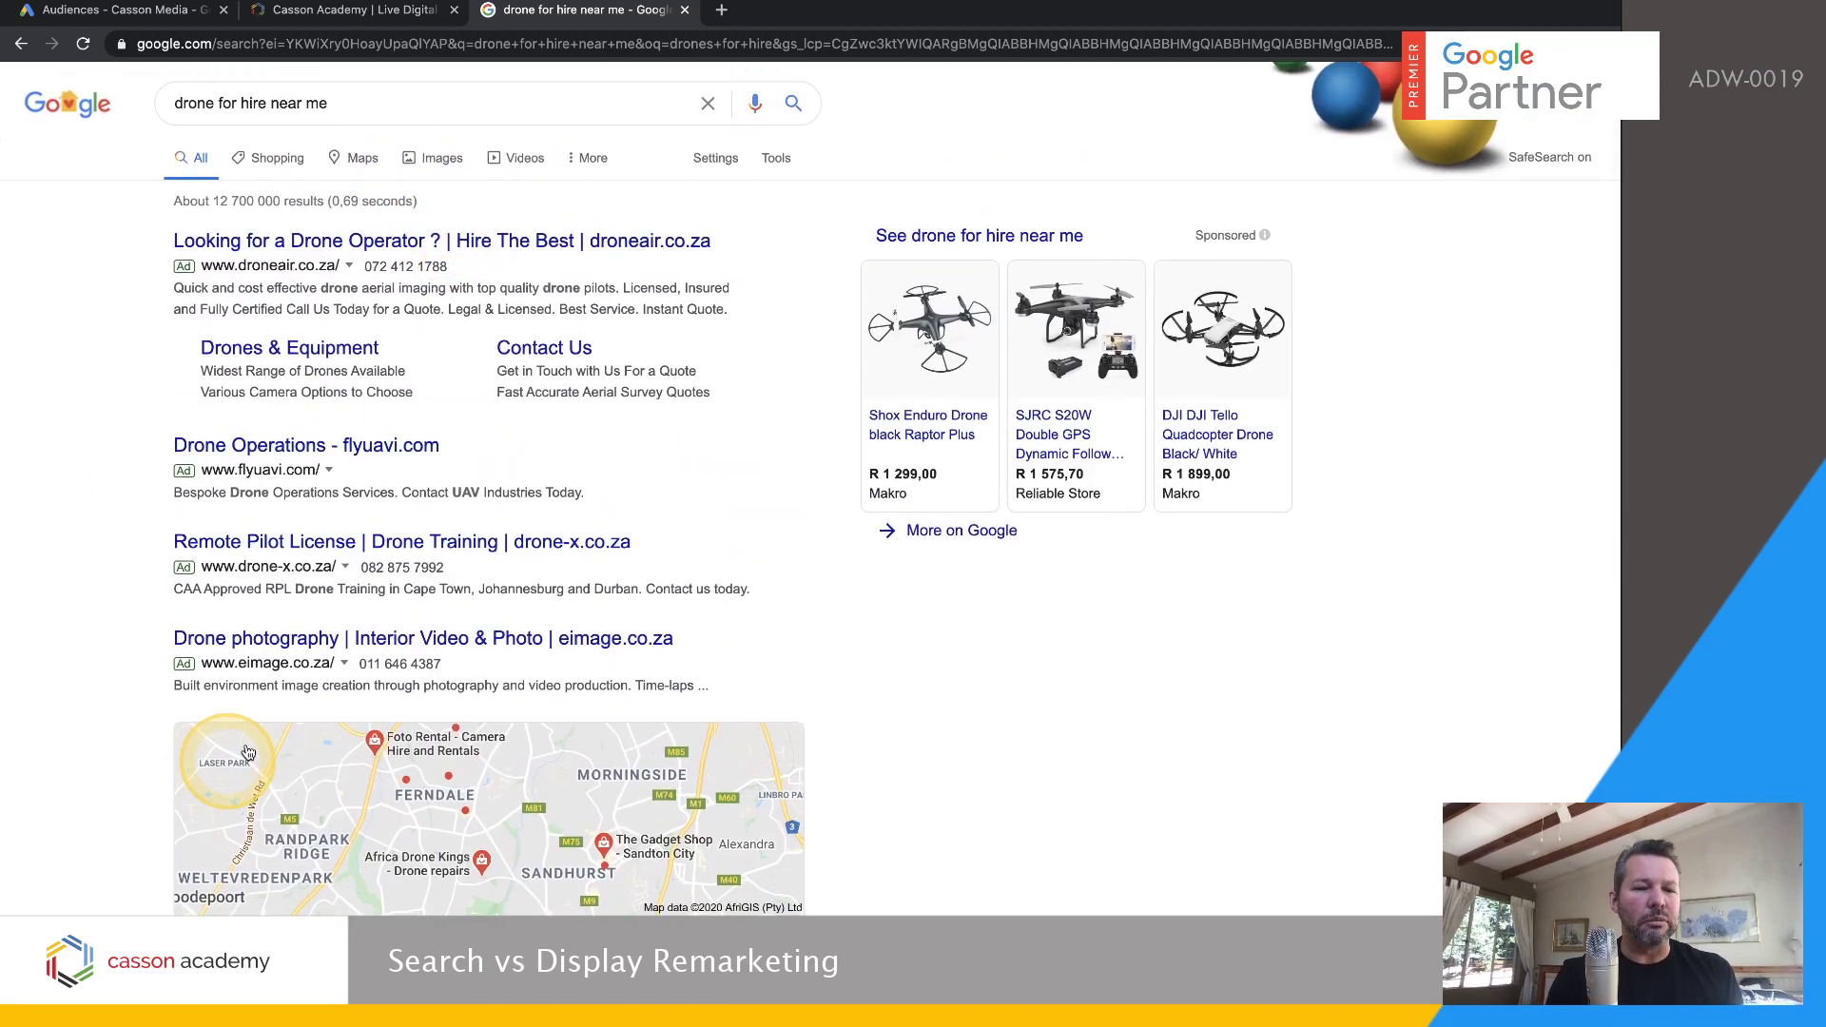
left_click(297, 671)
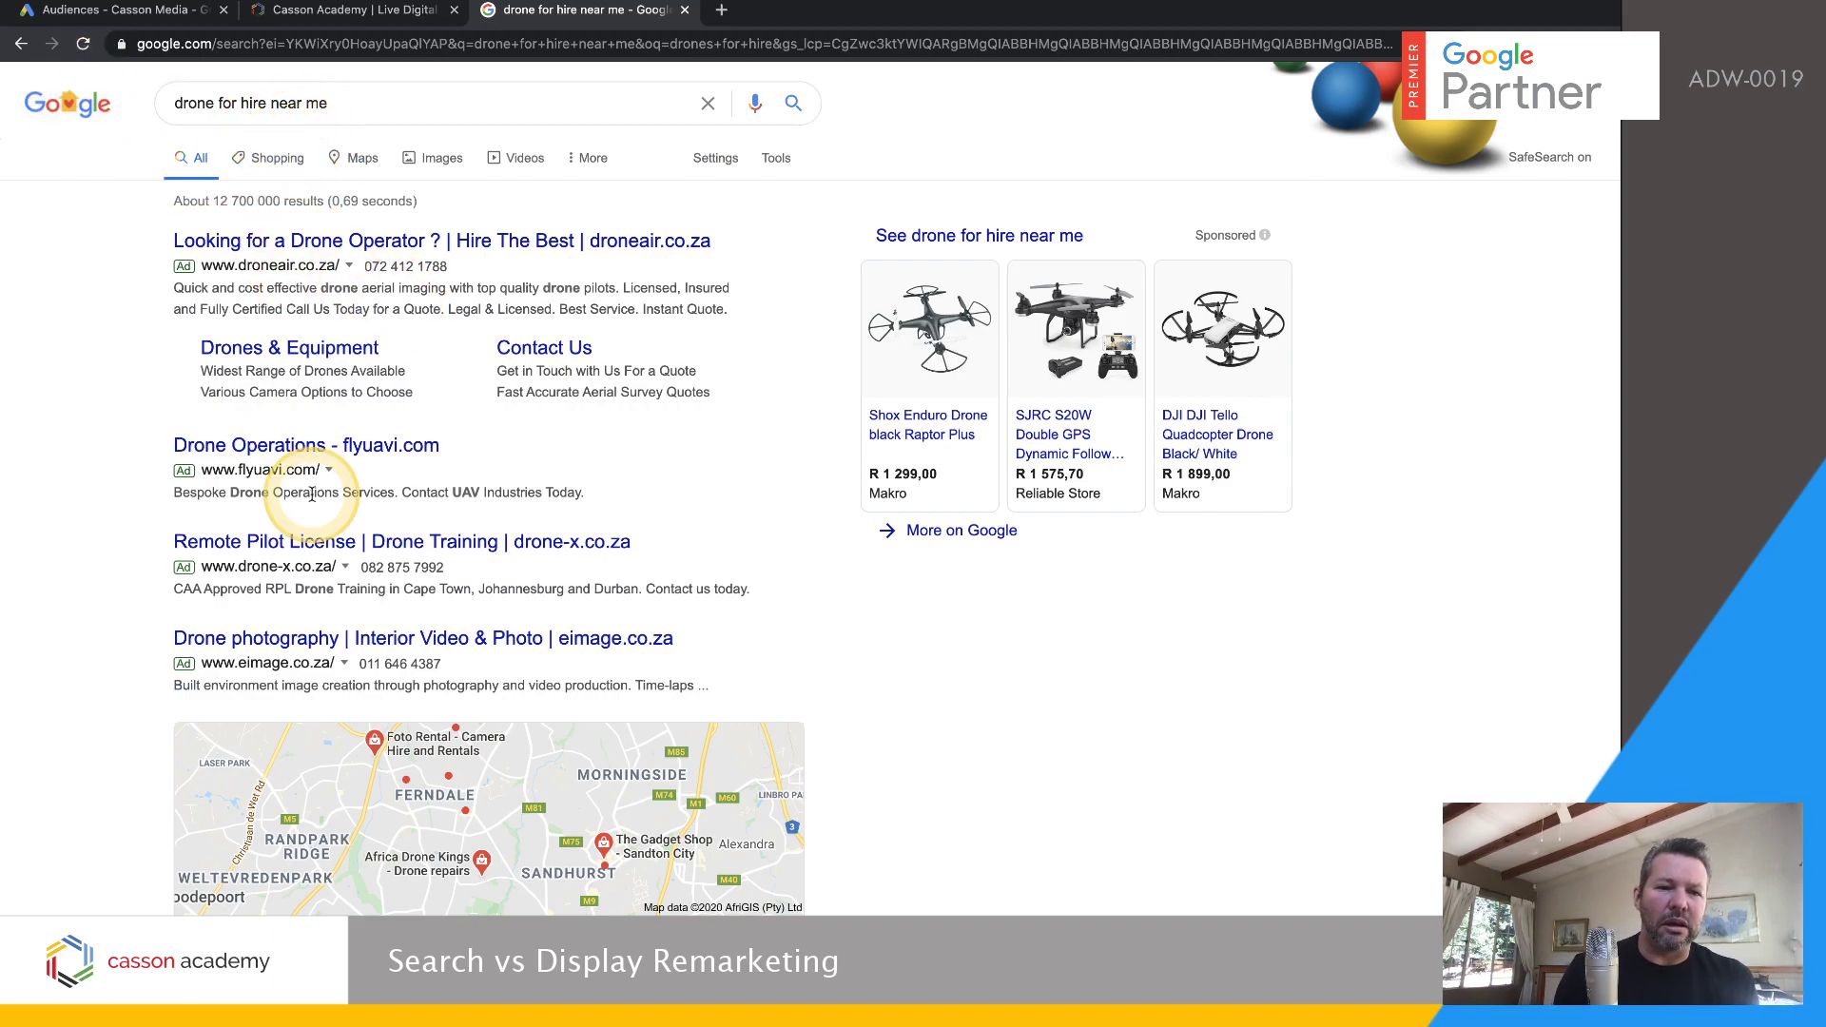
scroll(285, 497, "down", 5)
scroll(437, 381, "up", 5)
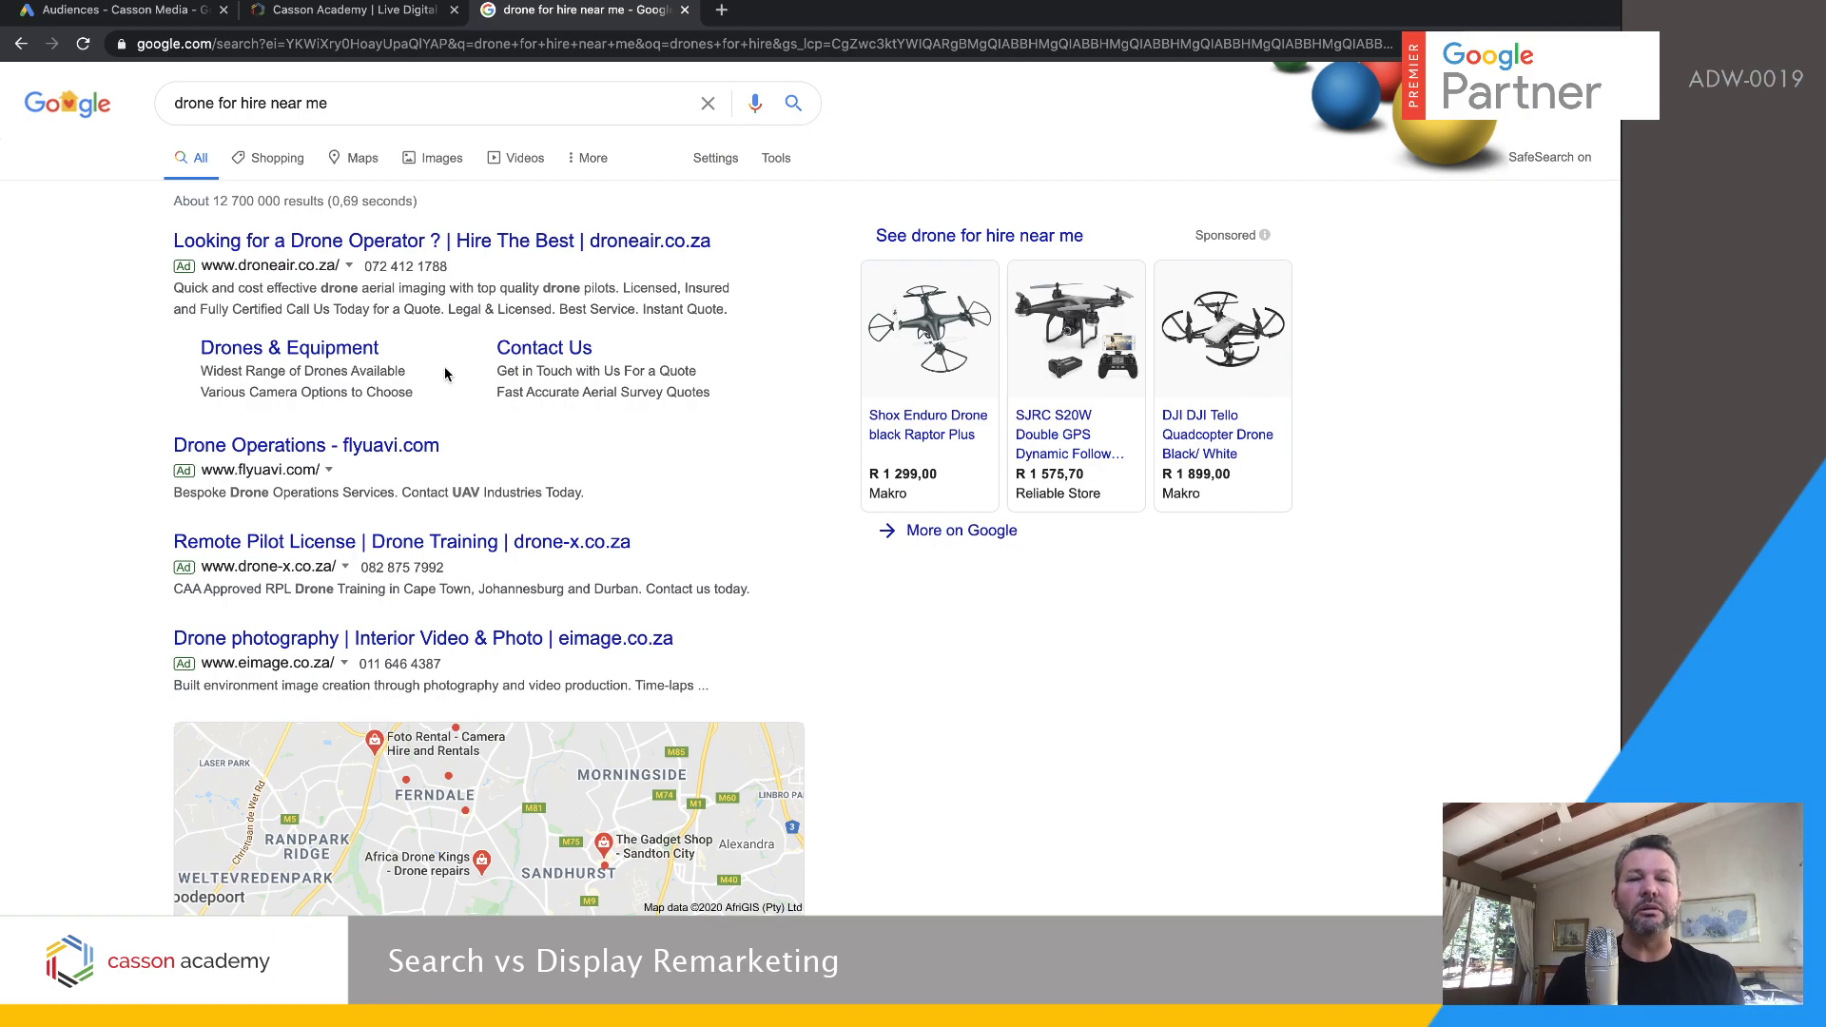
left_click(236, 53)
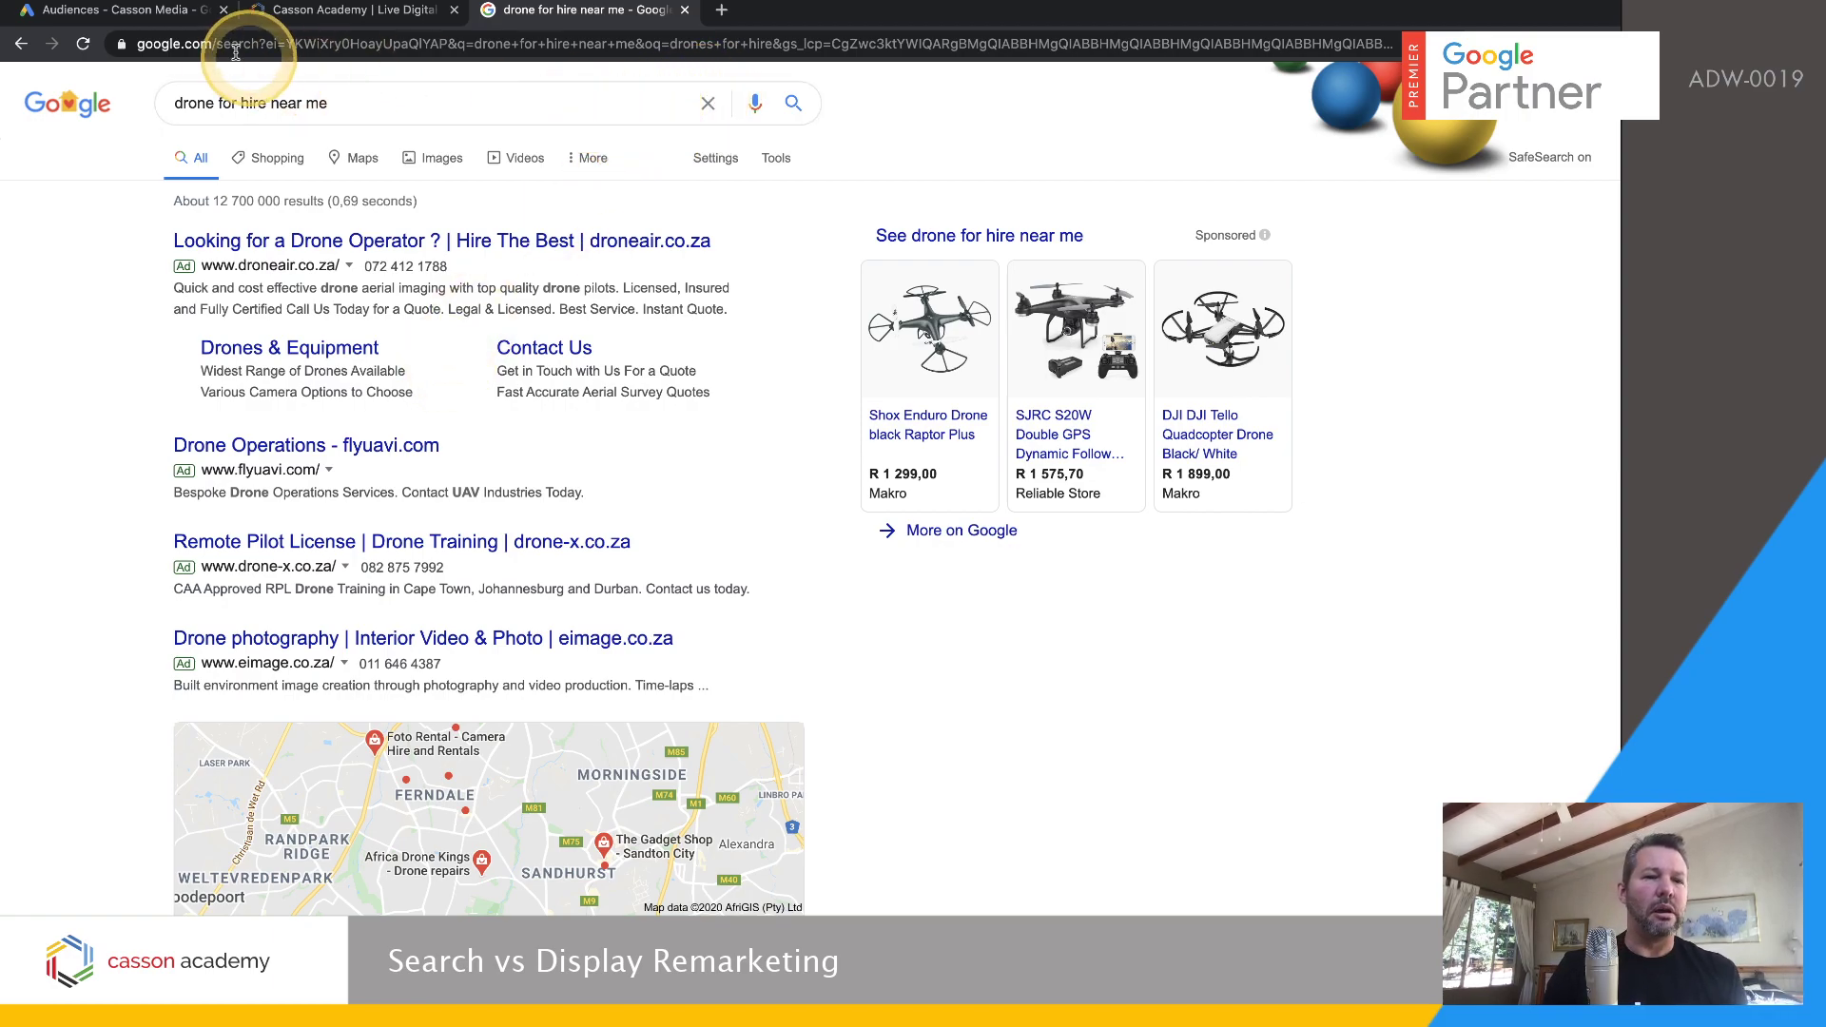
Switch back to Google Ads and view the audiences of the D-ZA-SM-CRSE-REMARKETING-AG ad group in the display remarketing campaign
left_click(176, 11)
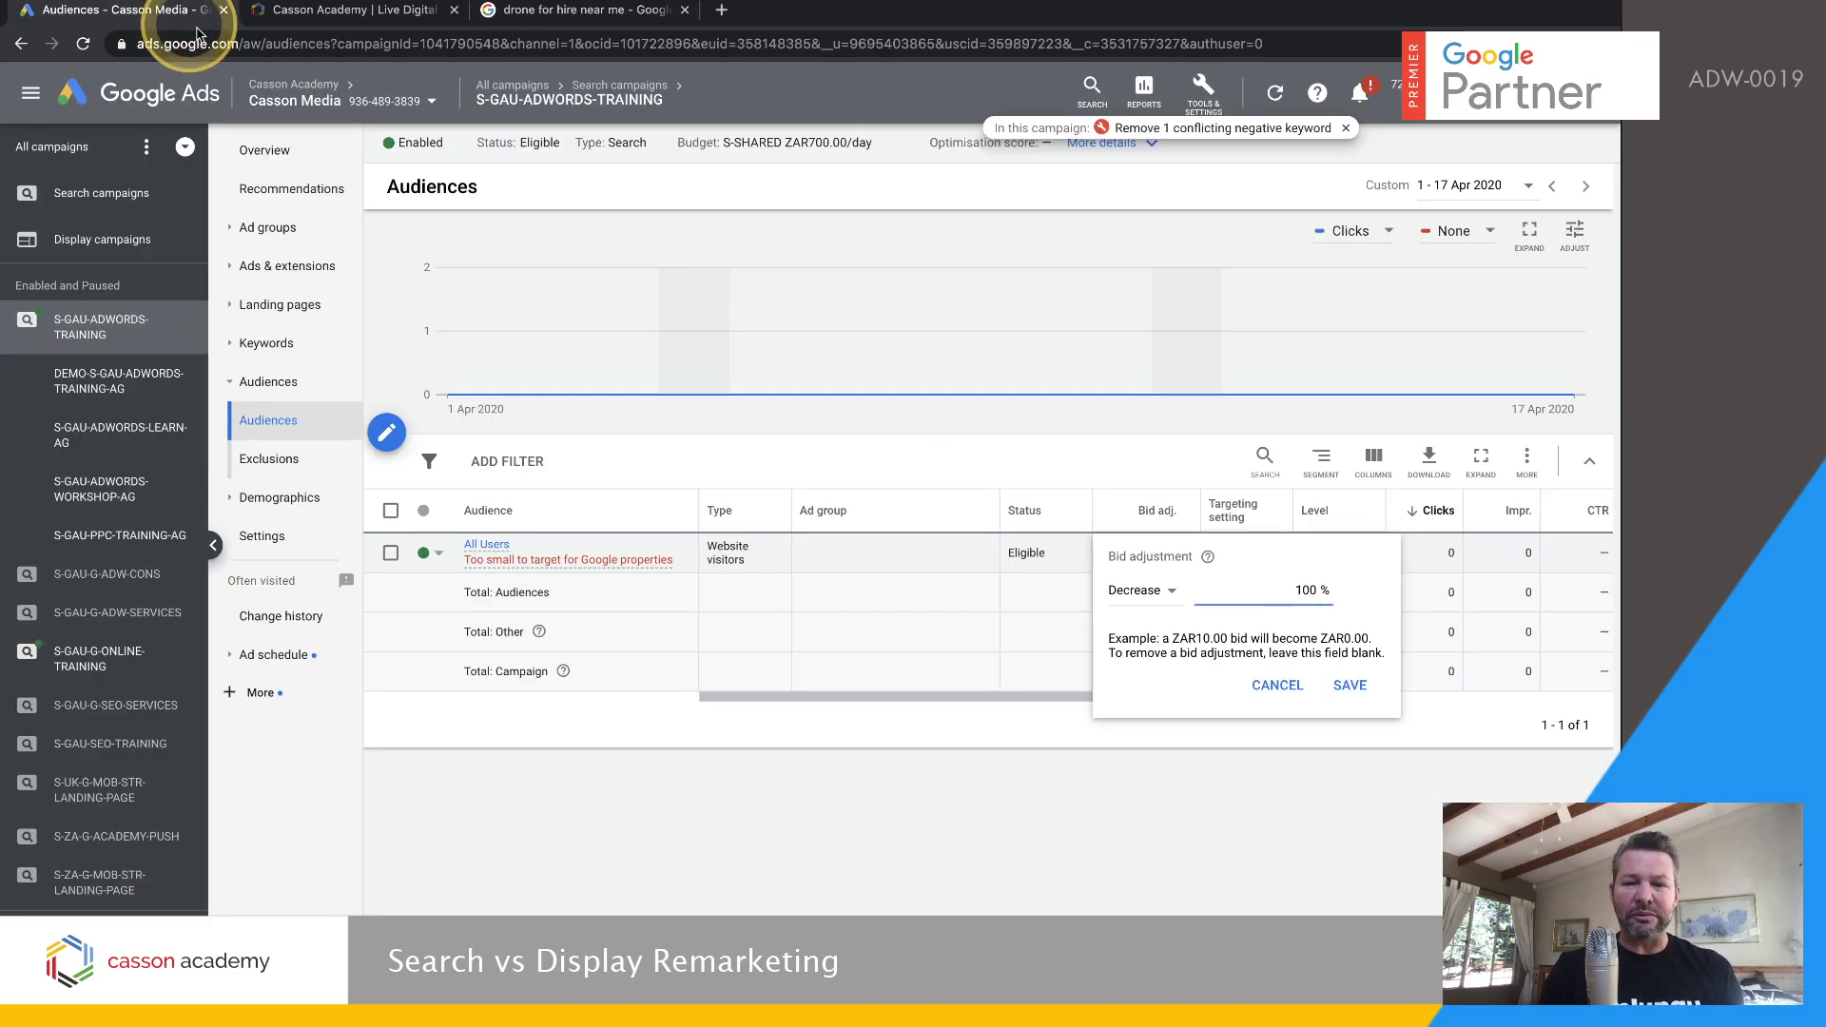
left_click(381, 302)
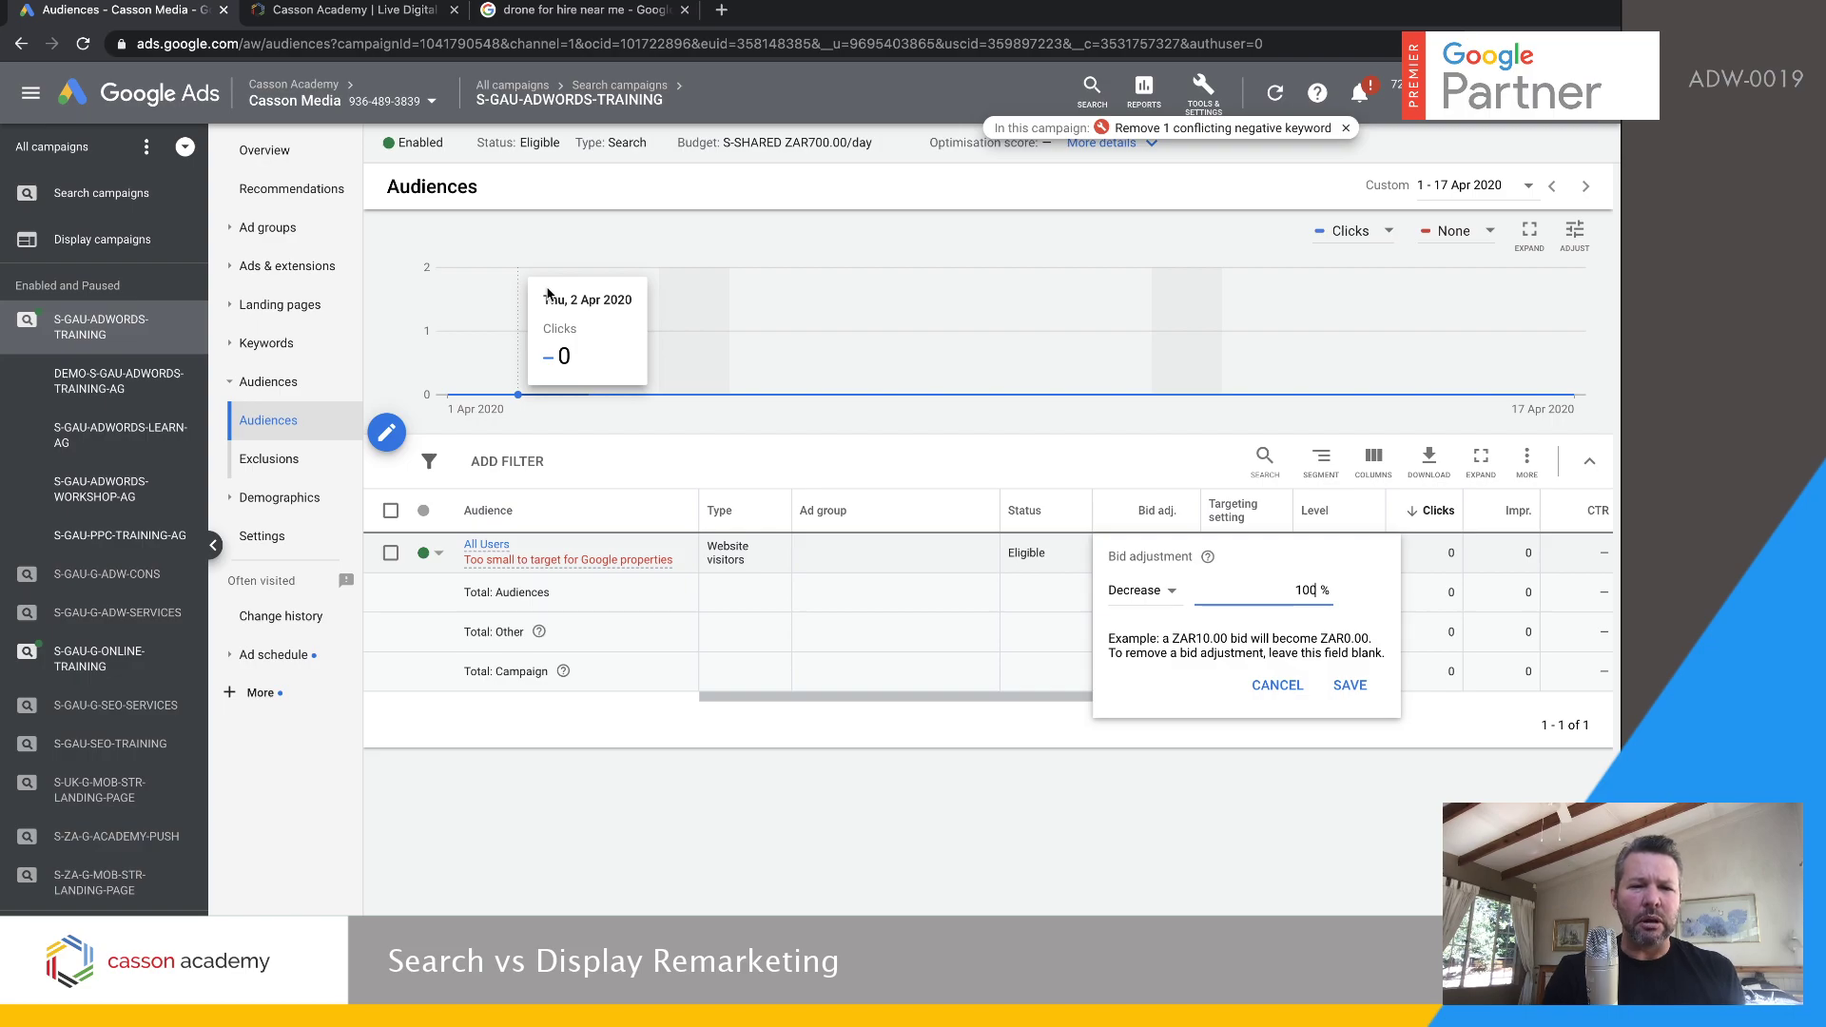
left_click(89, 241)
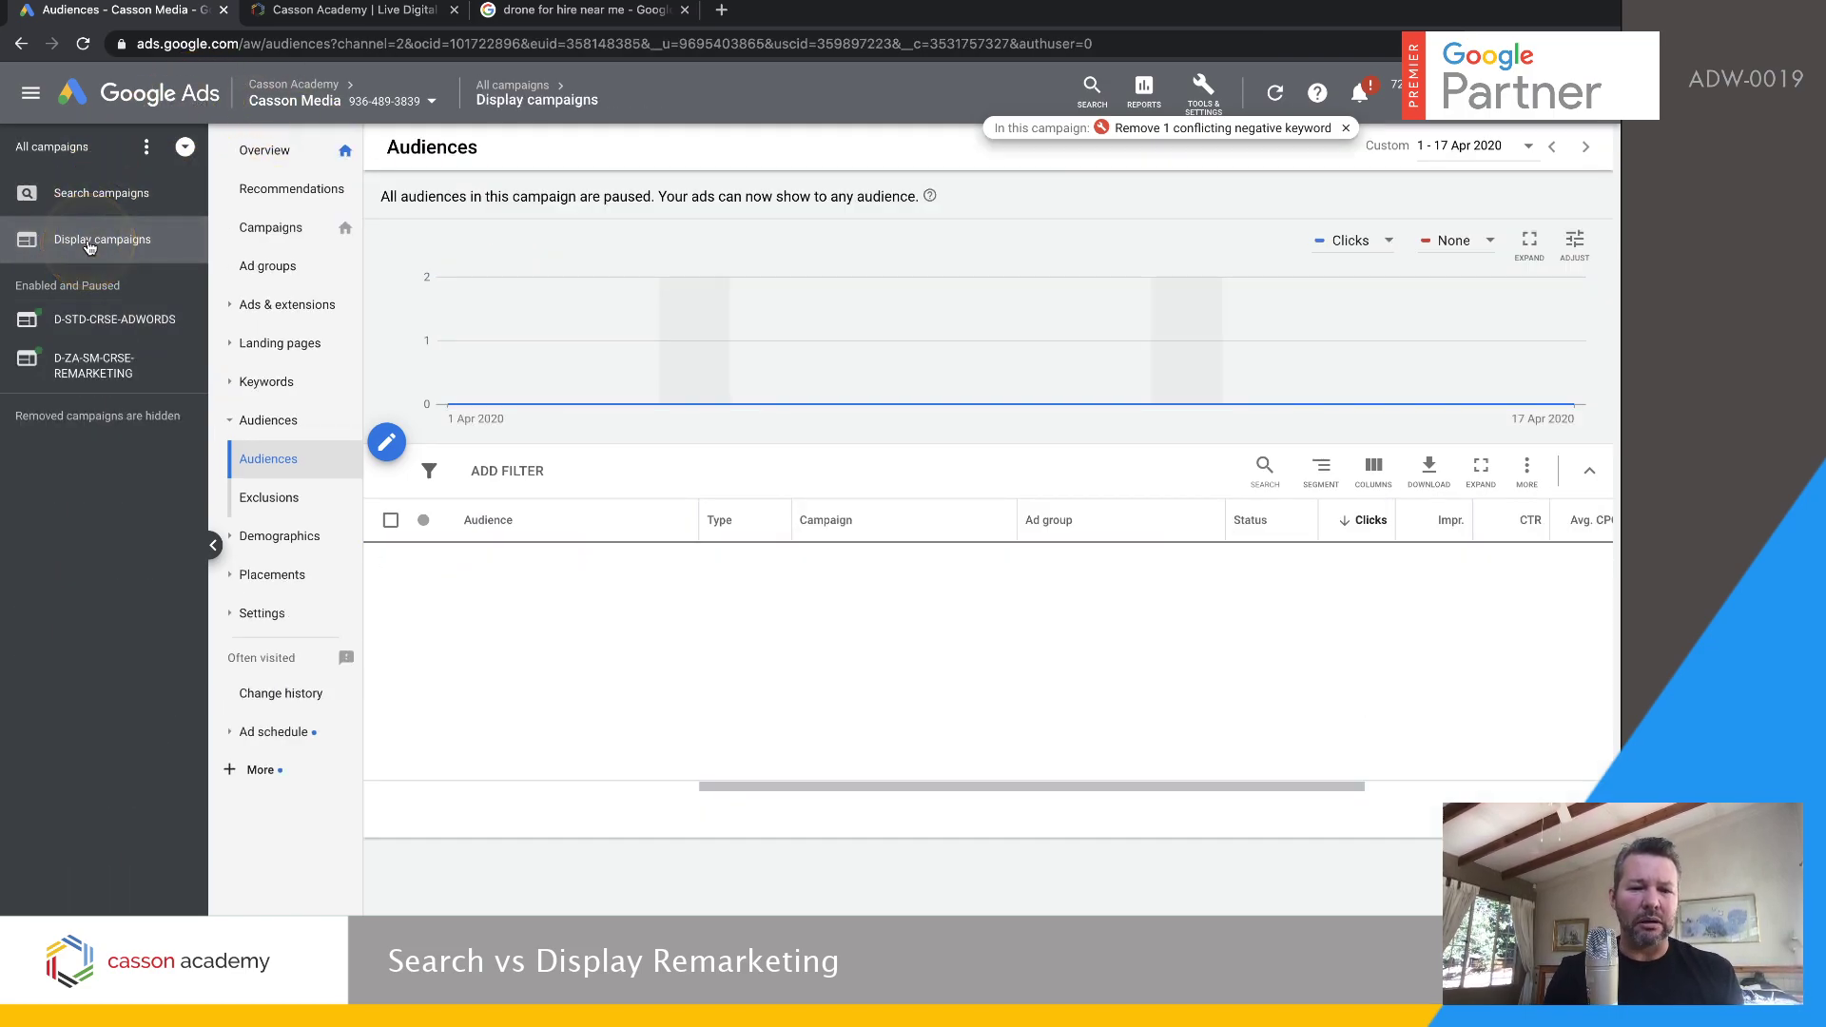
left_click(95, 366)
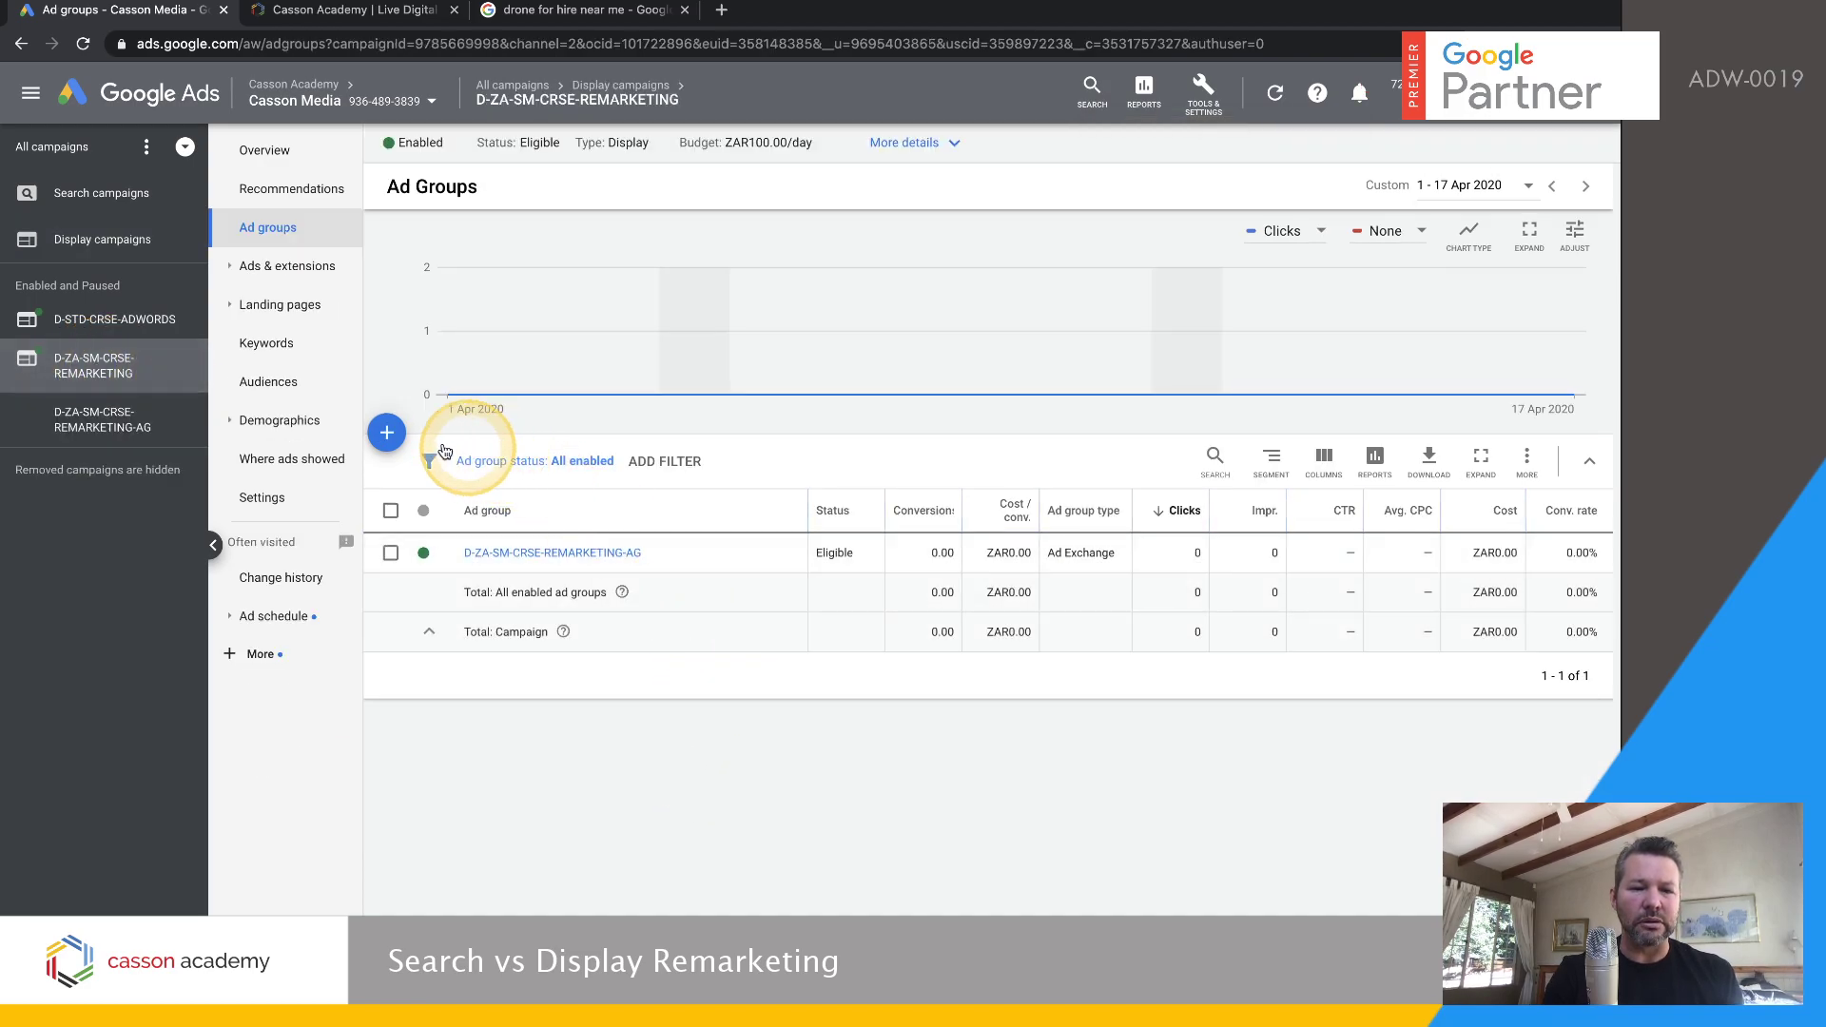
left_click(612, 557)
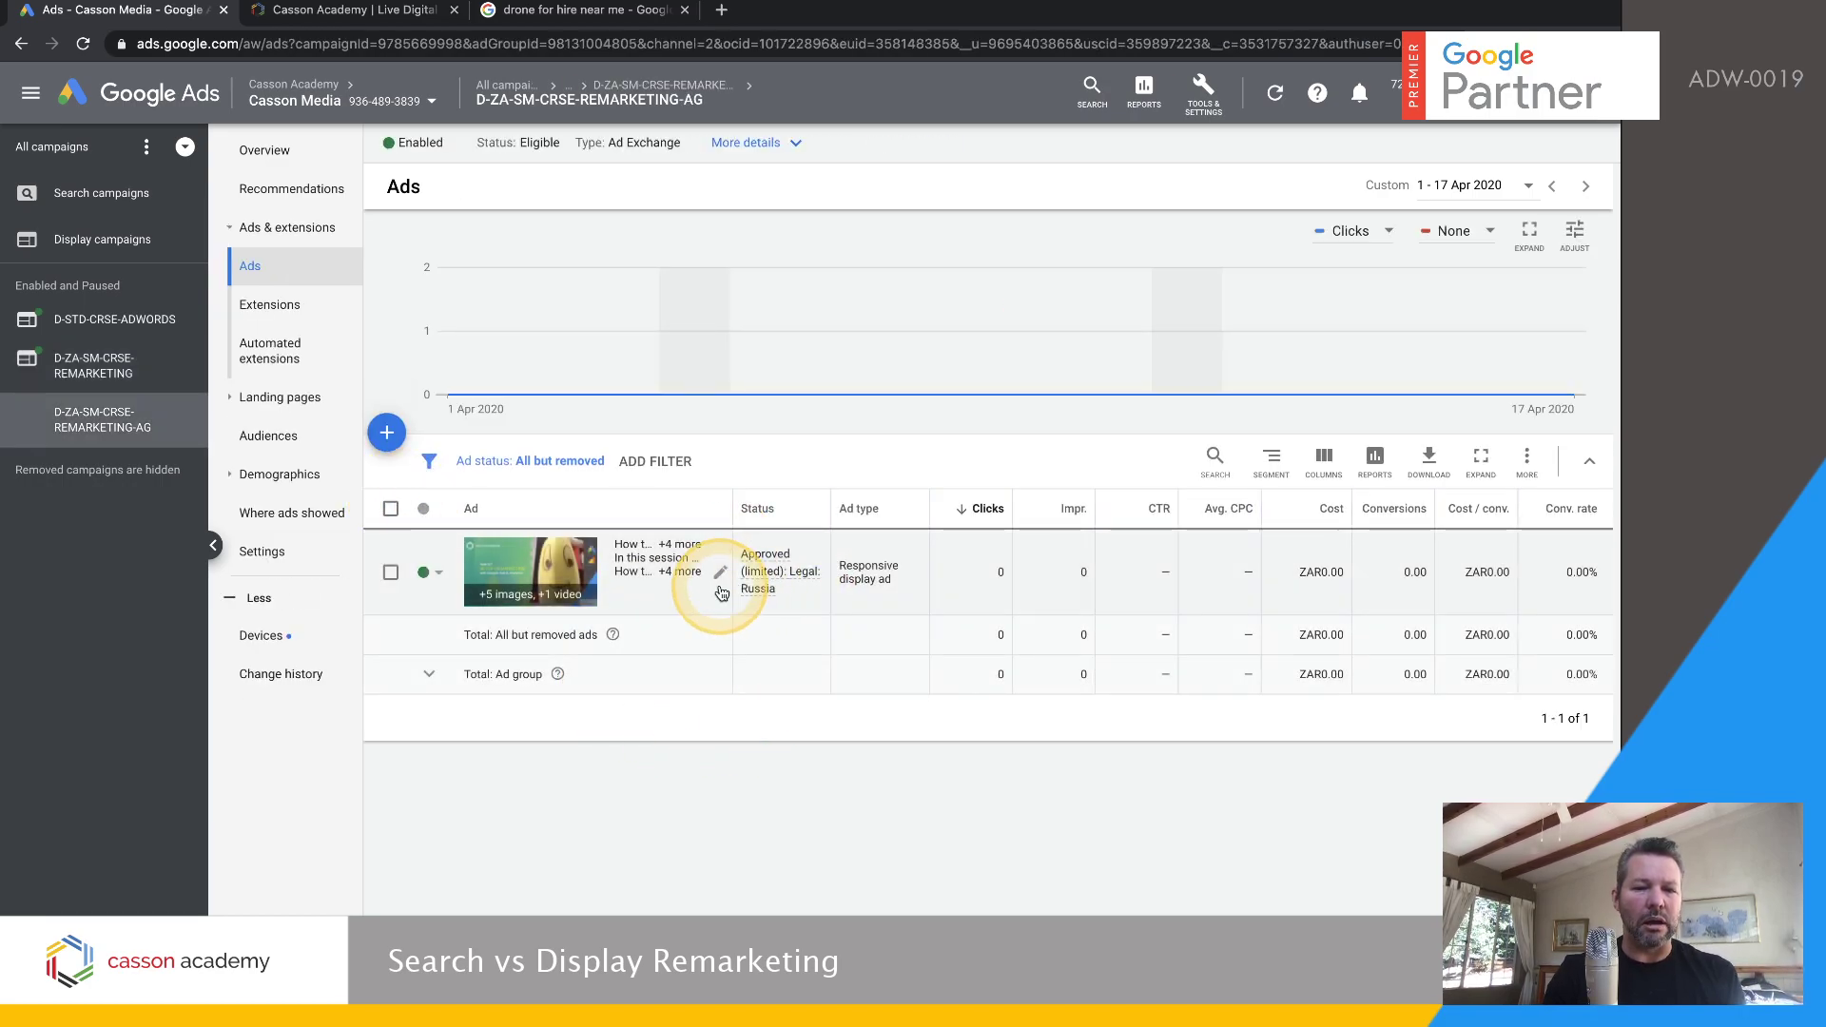
left_click(268, 440)
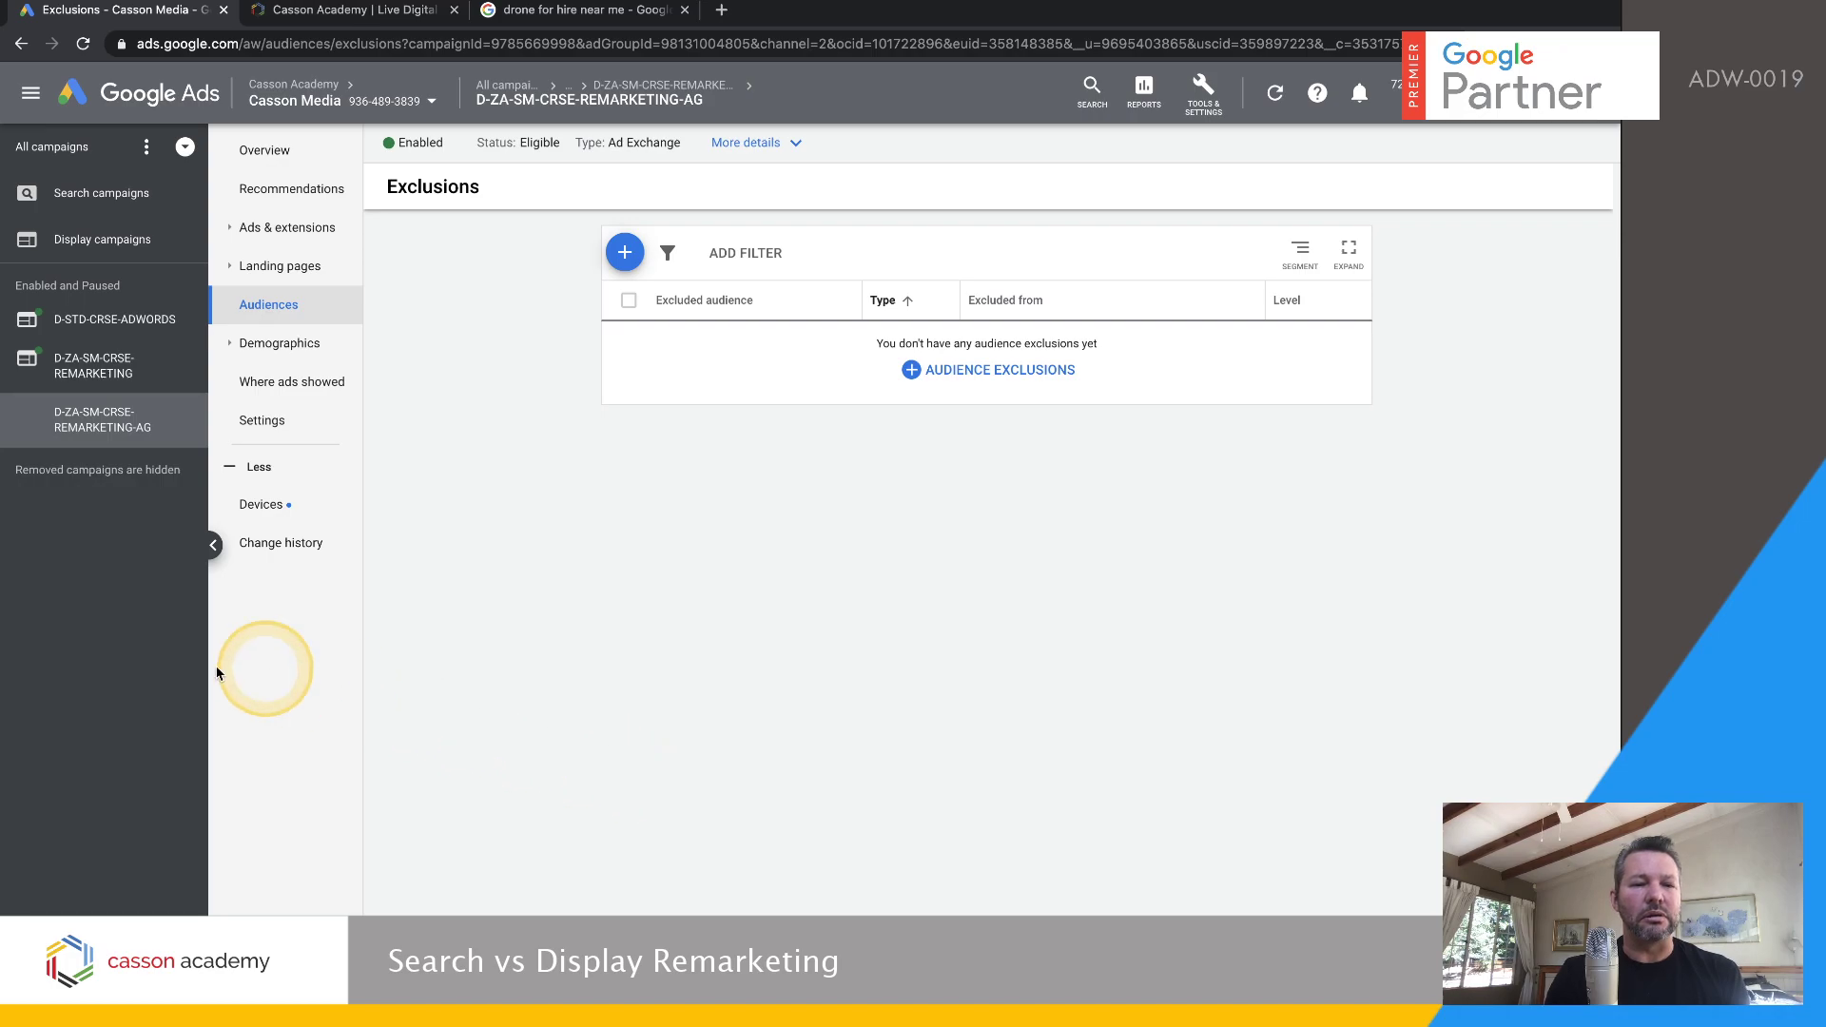
Open the audiences of the D-STD-TEST ad group in the D-STD-CRSE-ADWORDS display campaign
left_click(88, 321)
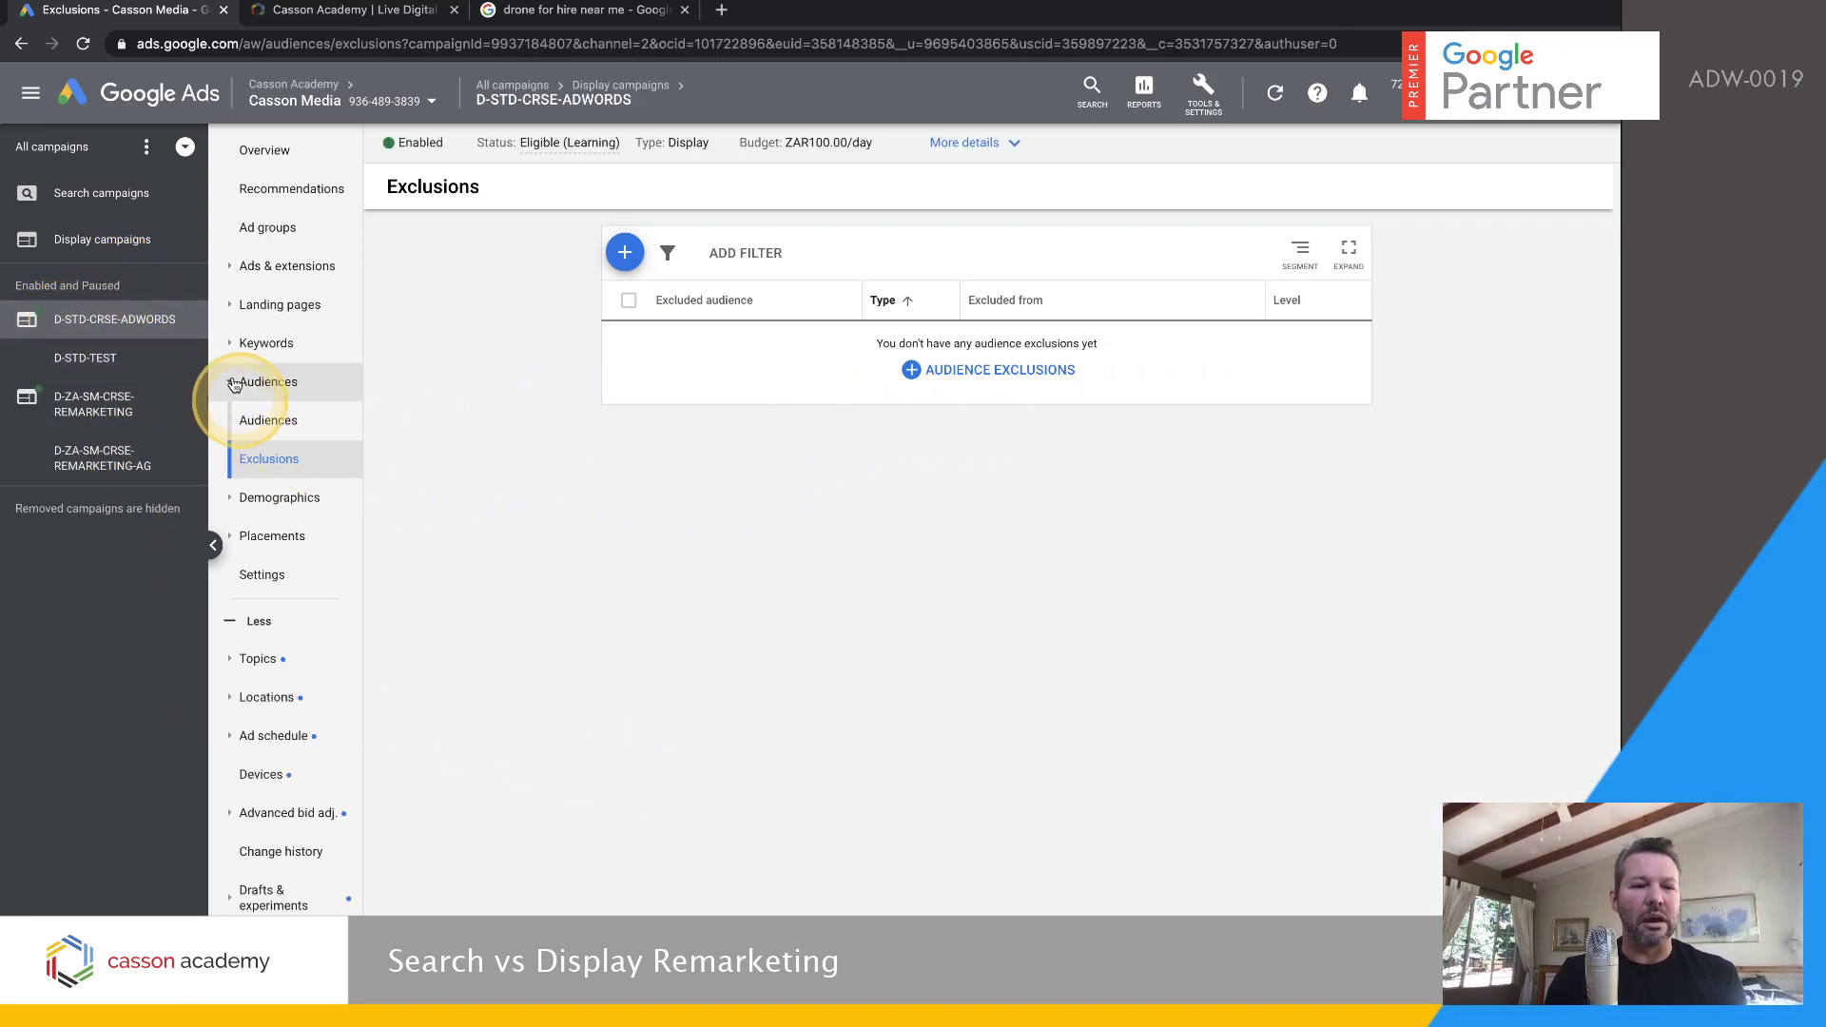
left_click(105, 357)
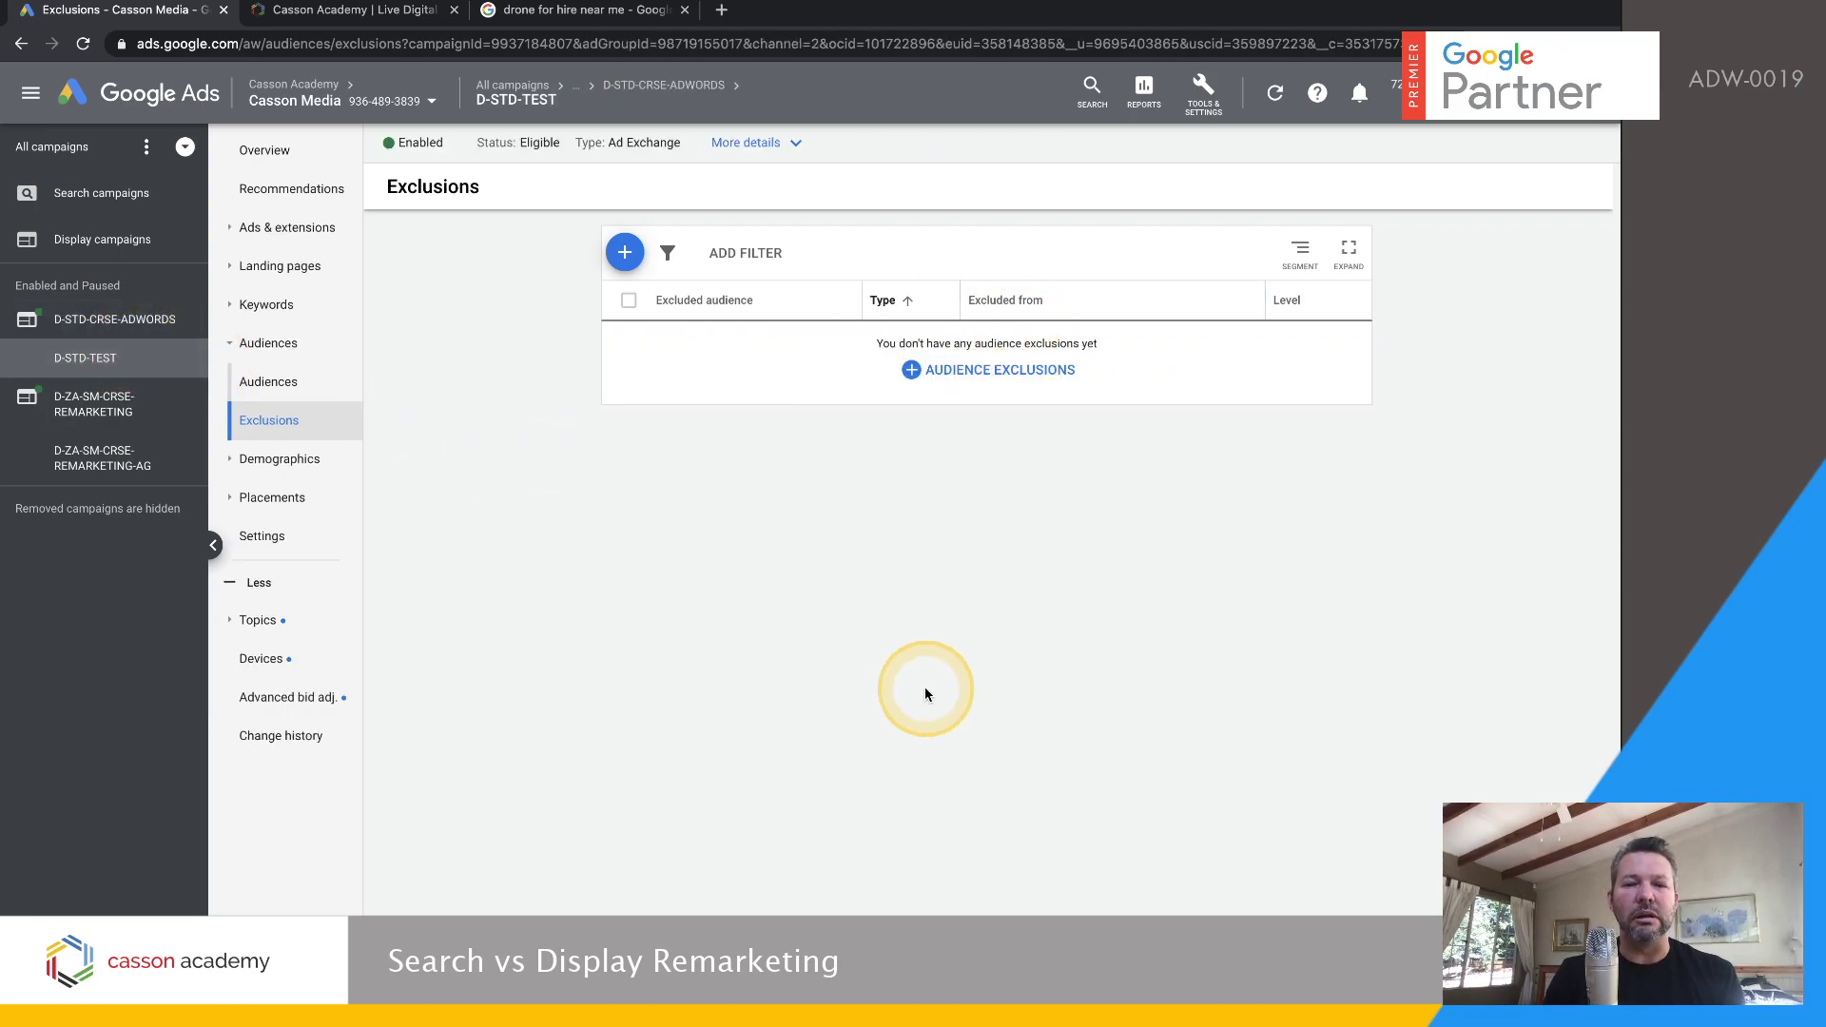
left_click(285, 384)
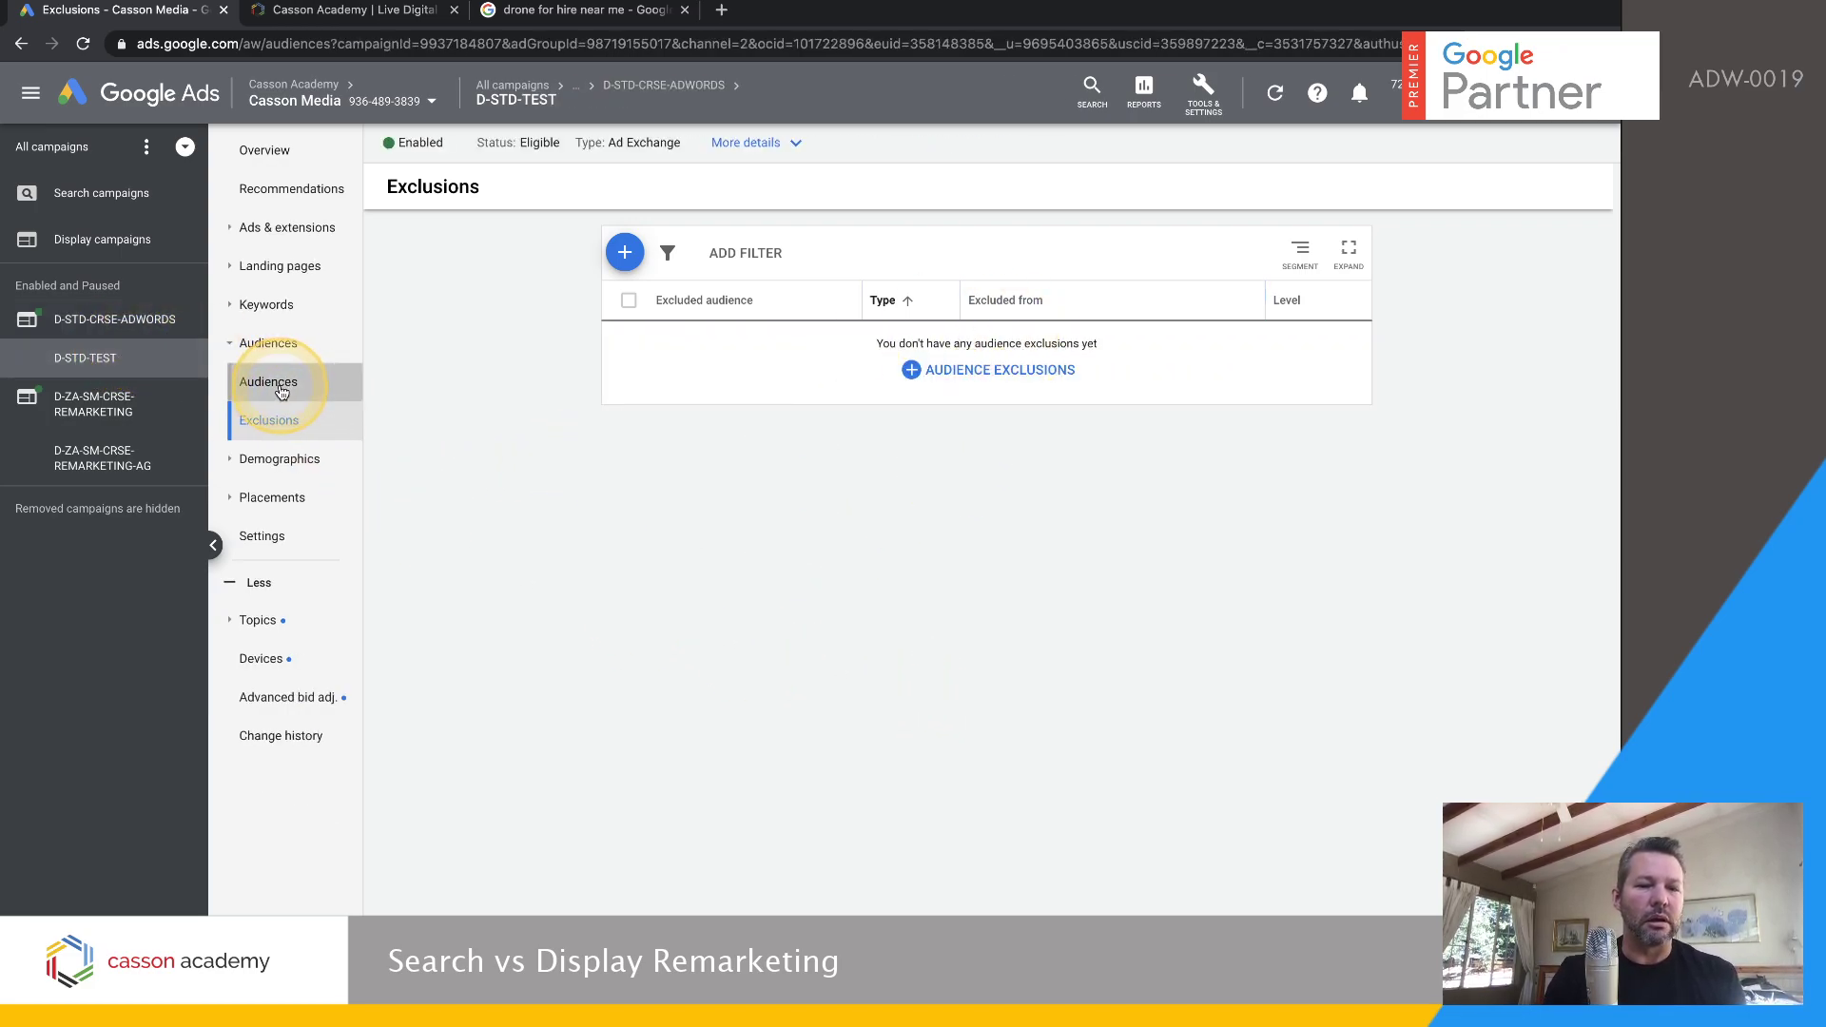